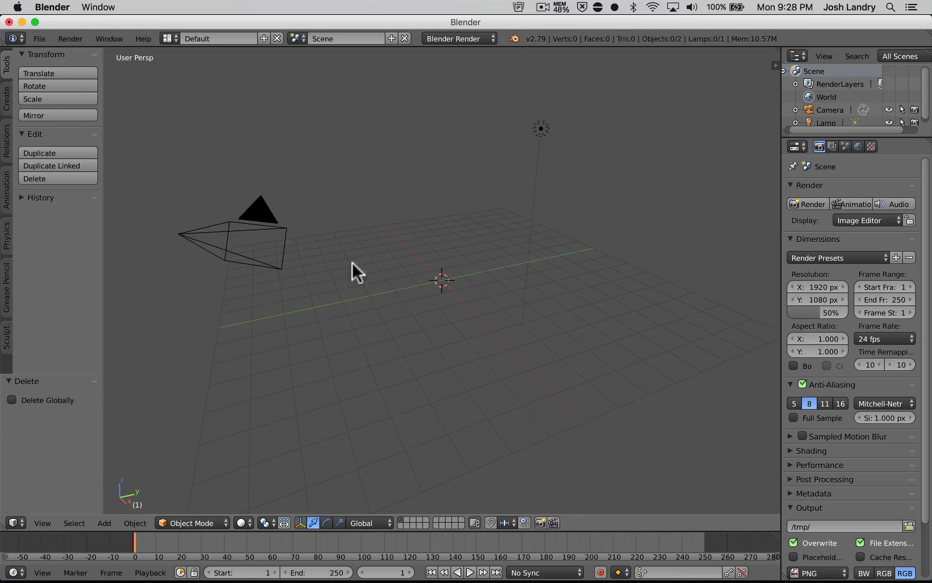
Select the camera and set its location to 0 on the X, Y and Z axes.
right_click(266, 236)
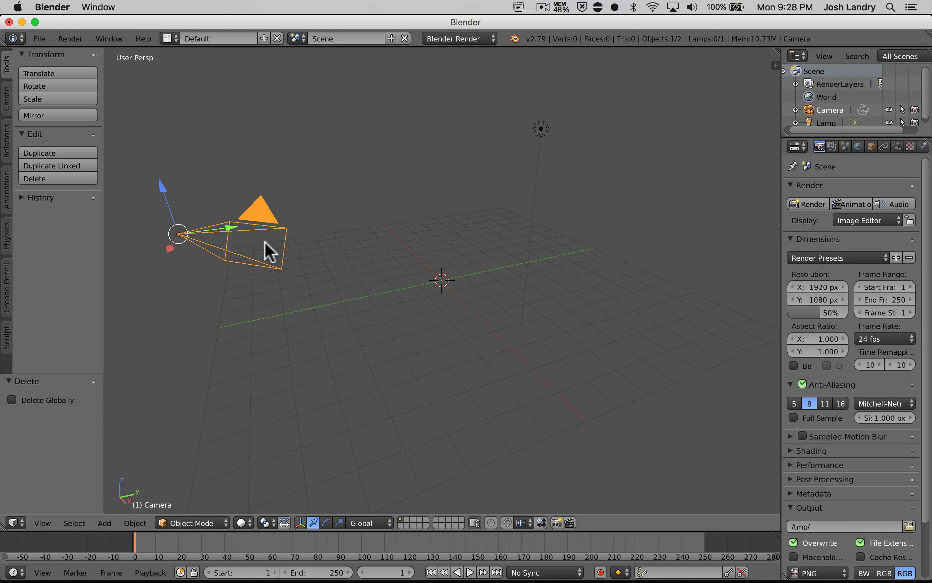
key(n)
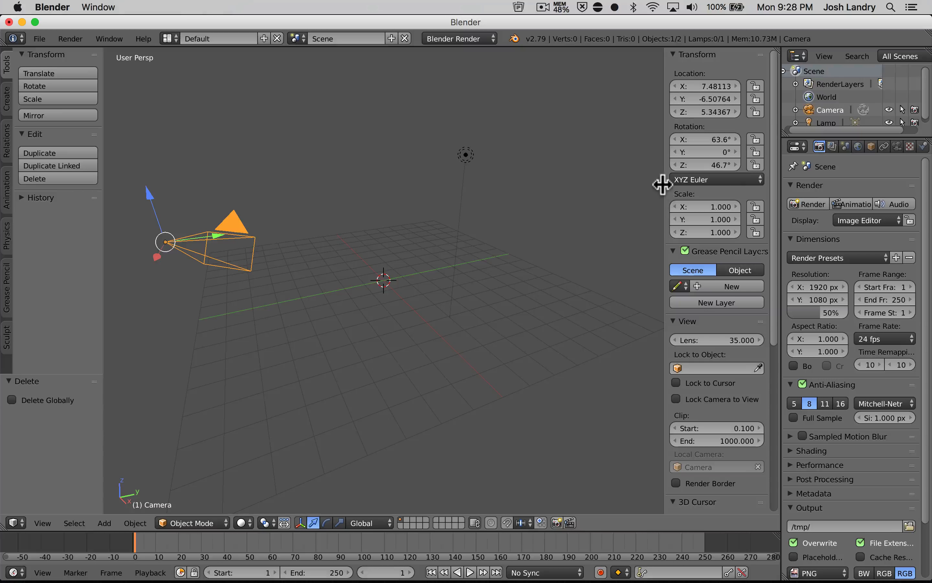
drag(663, 184, 652, 186)
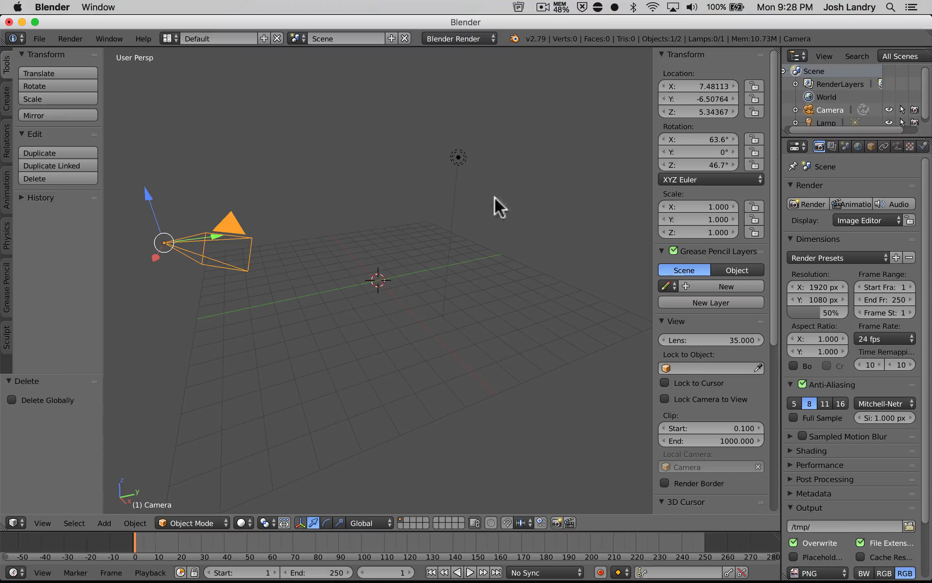
click(693, 87)
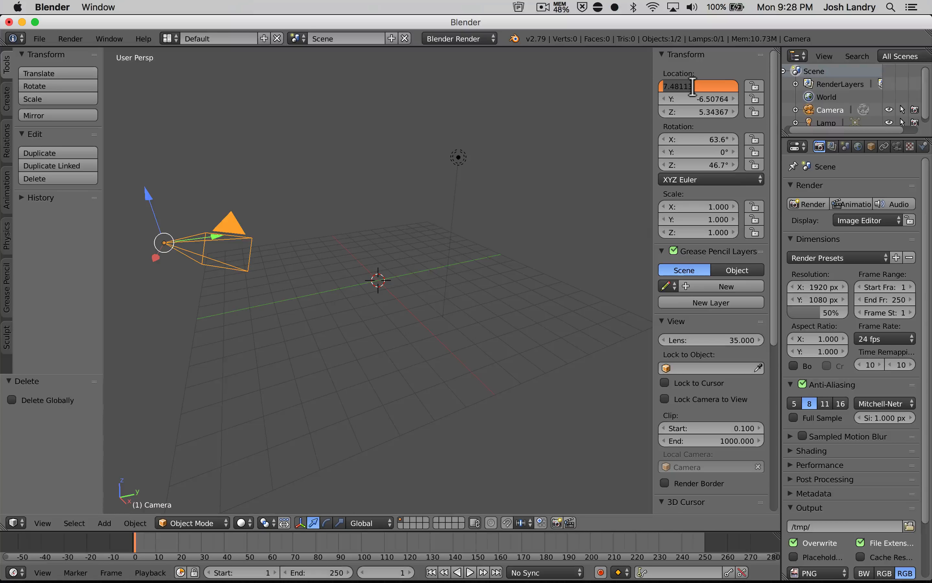
text(0)
key(Tab)
text(0)
key(Tab)
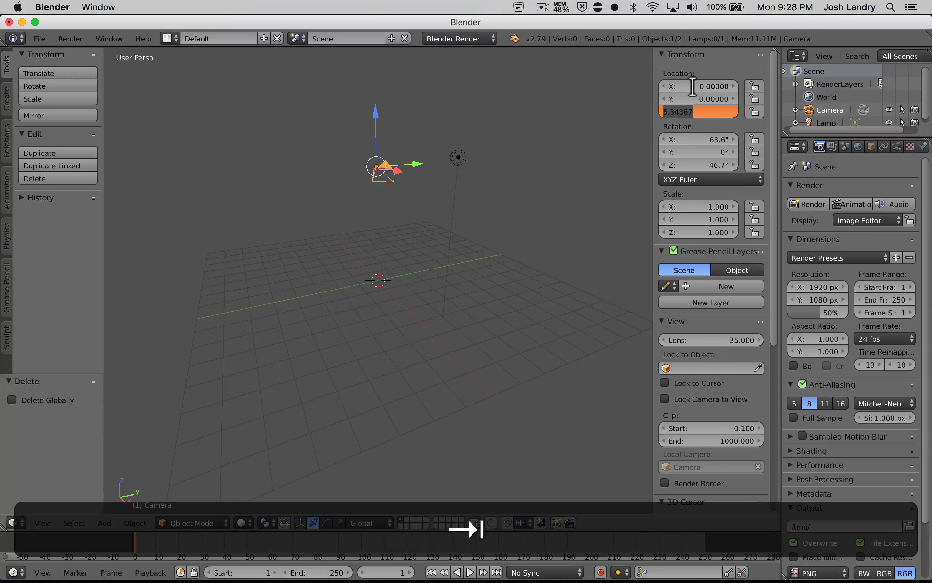
text(0)
key(Tab)
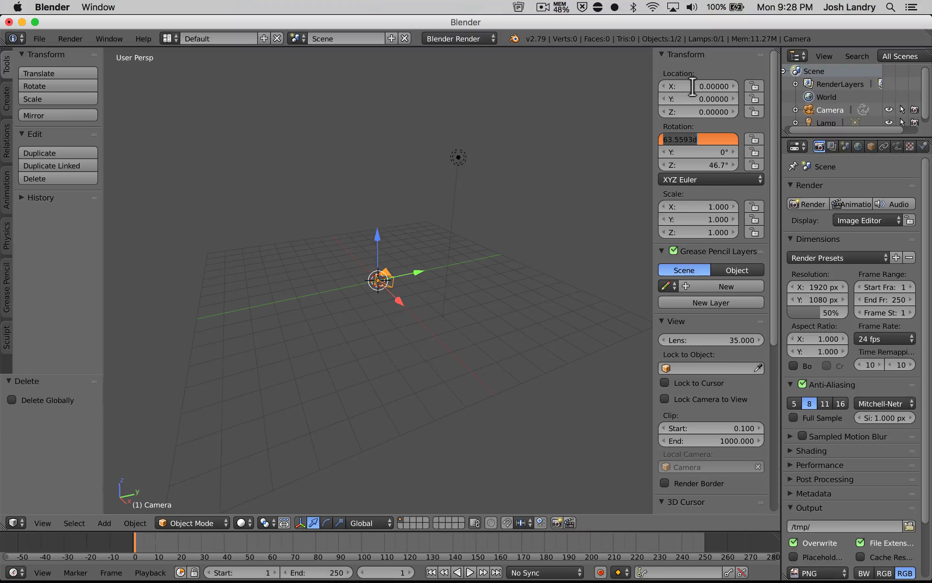
Set the camera's rotation to X 90° and Z 0°, and move it about 6 units in the negative Y direction.
text(90)
key(Return)
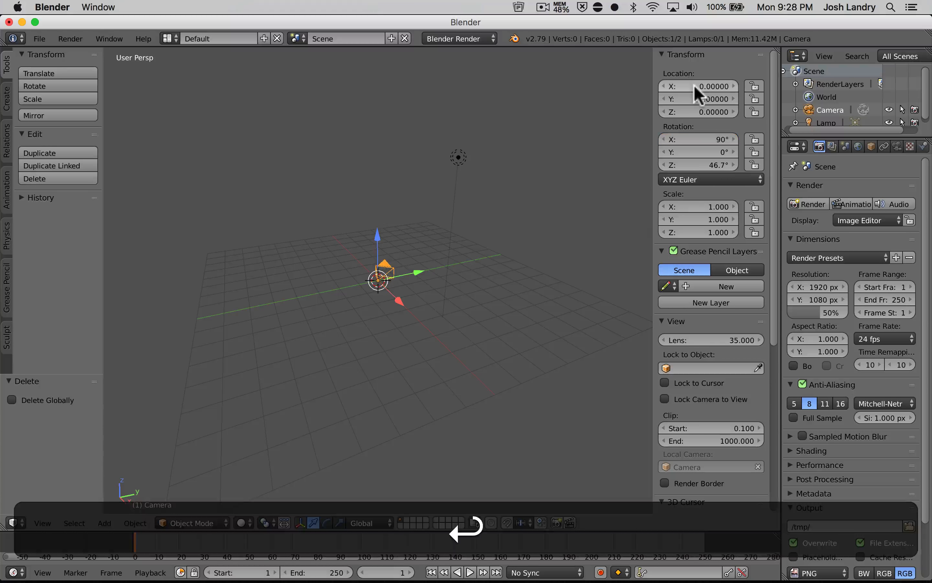
click(705, 164)
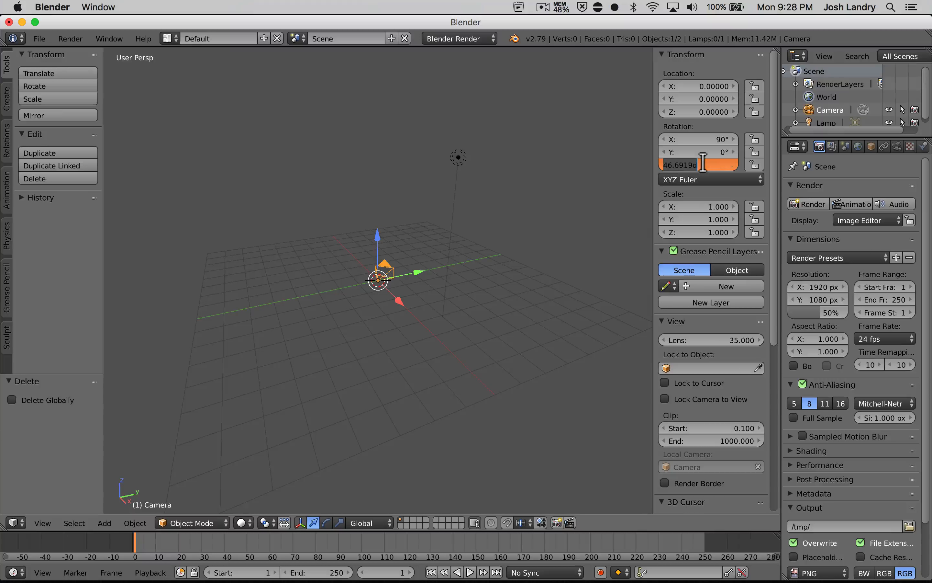
text(0)
key(Return)
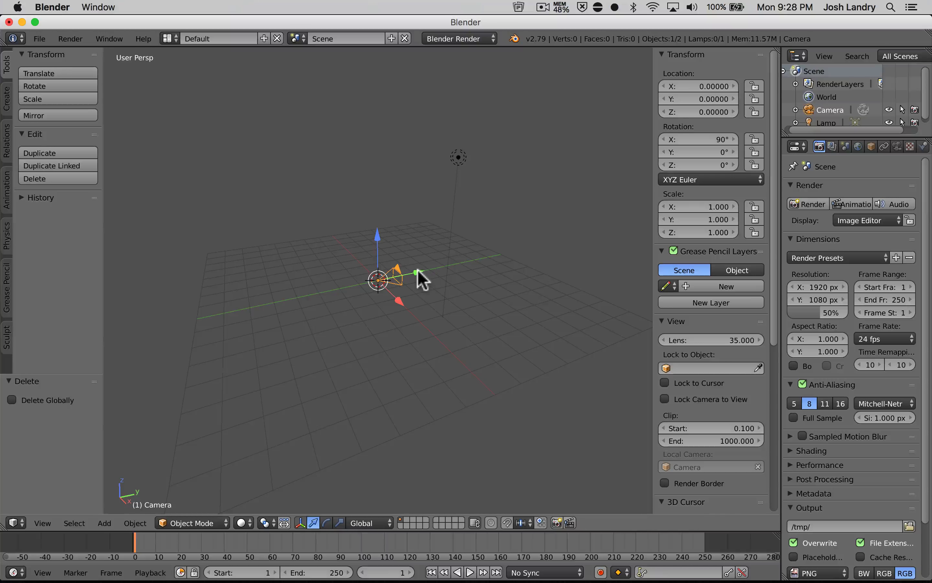
drag(421, 280, 289, 296)
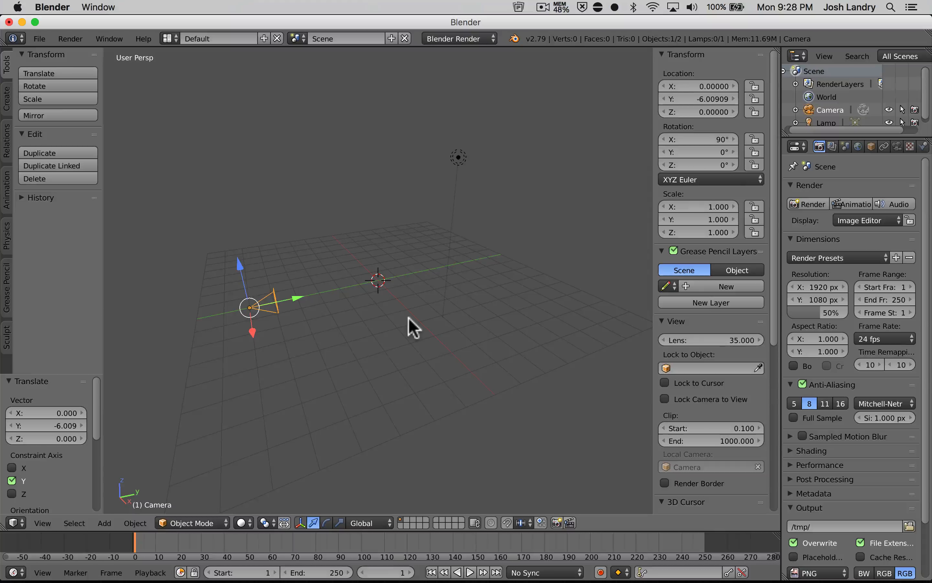
key(n)
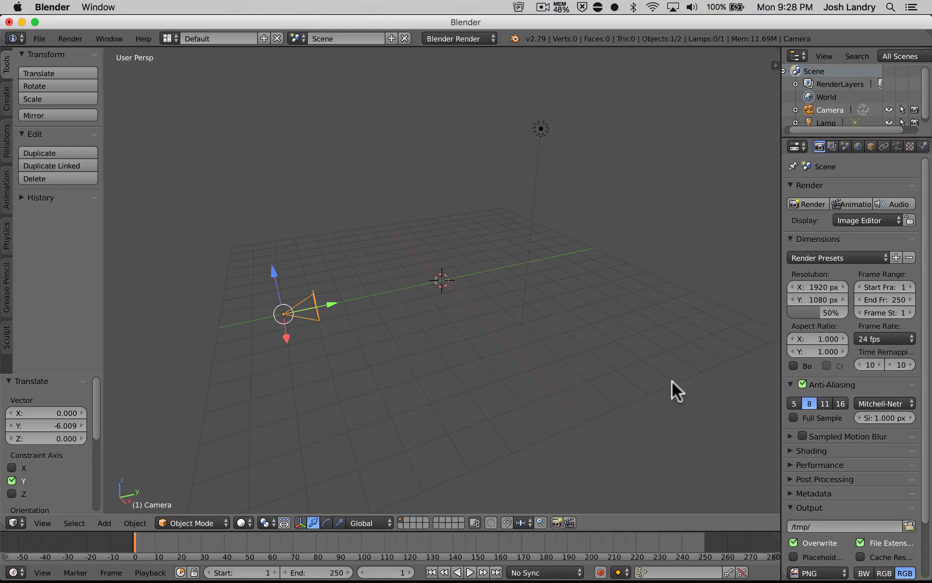
Split the 3D view horizontally, turn the lower area into a Dope Sheet editor and switch off its summary.
right_click(781, 268)
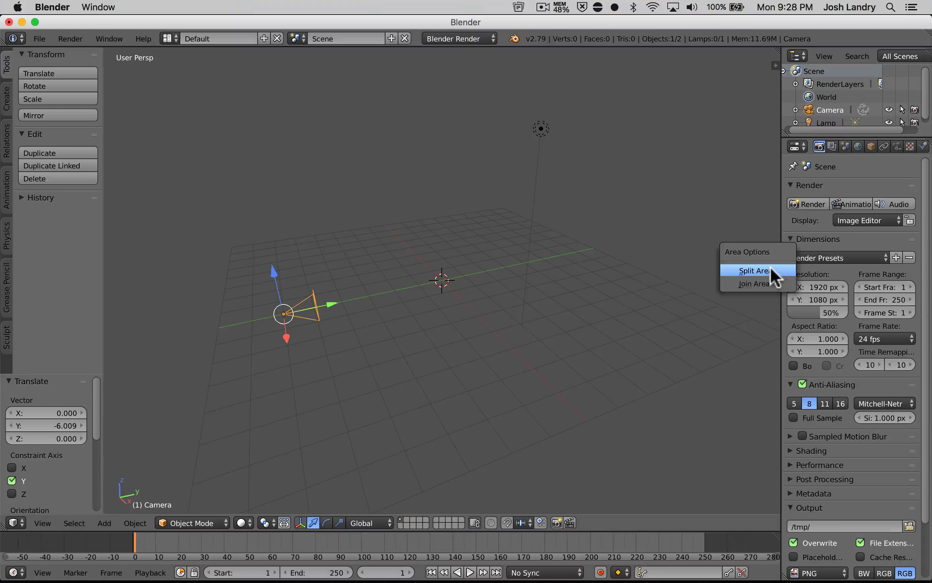
click(770, 270)
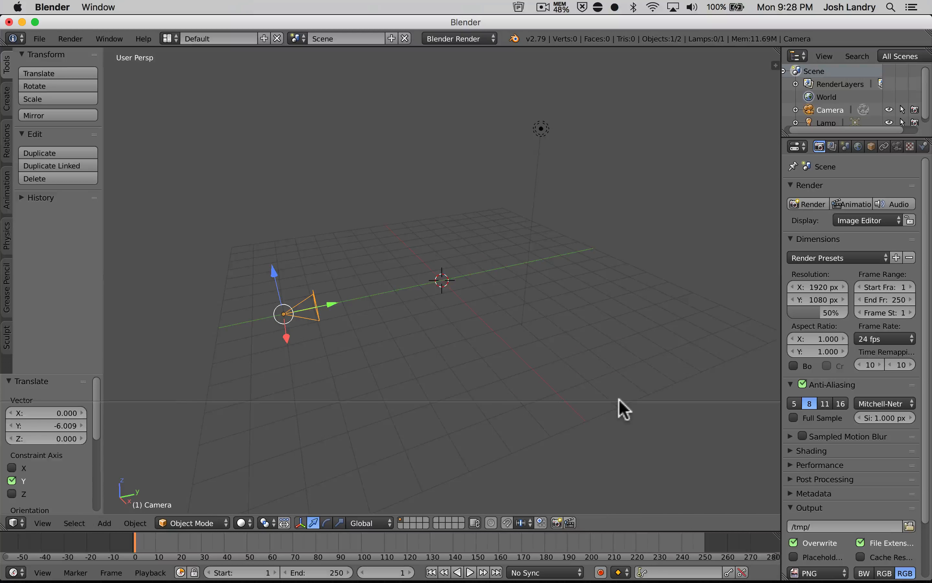
click(619, 401)
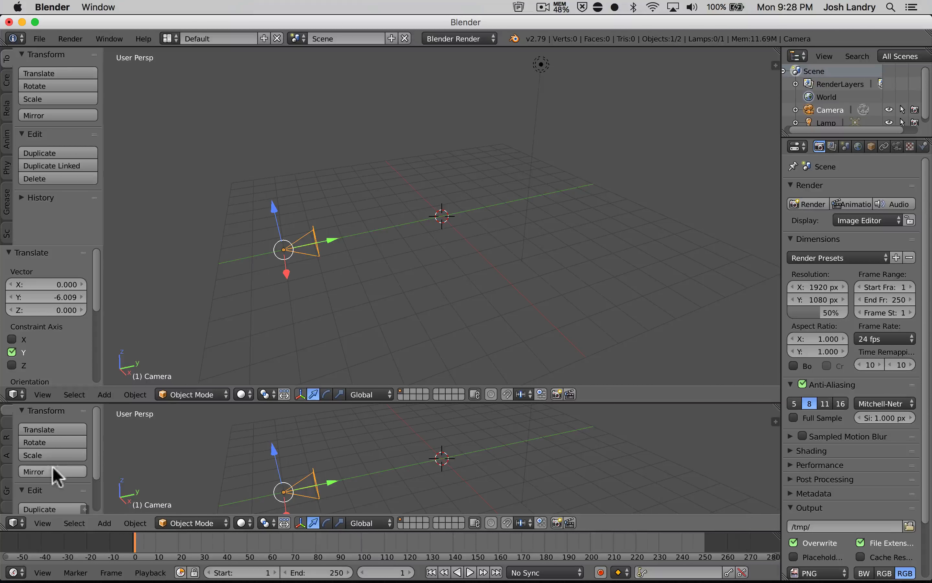
click(18, 522)
click(33, 458)
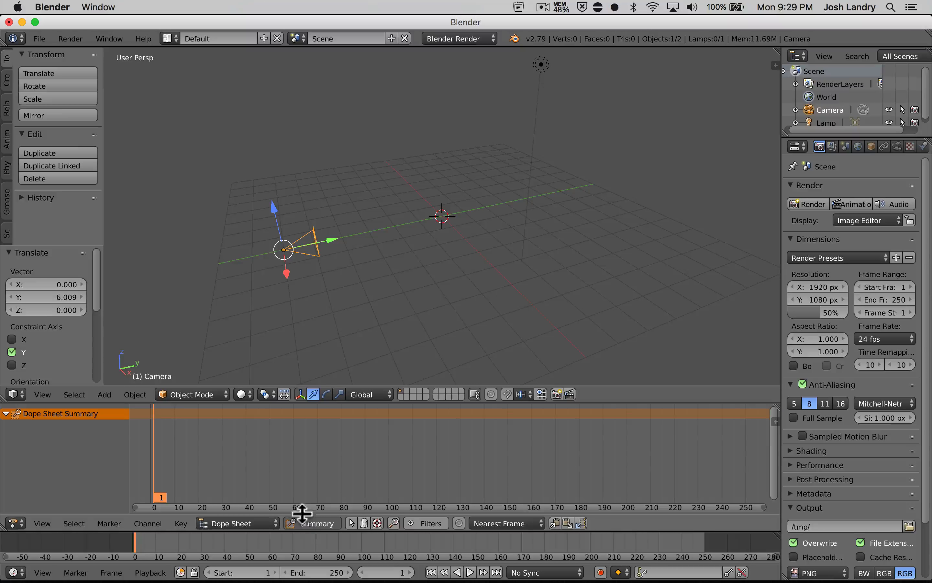
click(306, 522)
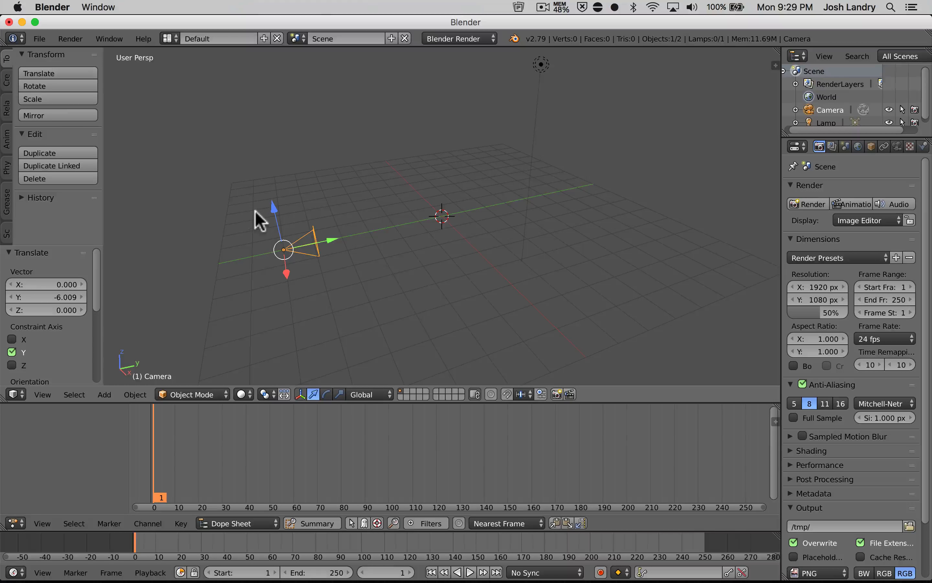
Enable the Import Images as Planes add-on in the user preferences and save the user settings.
click(43, 38)
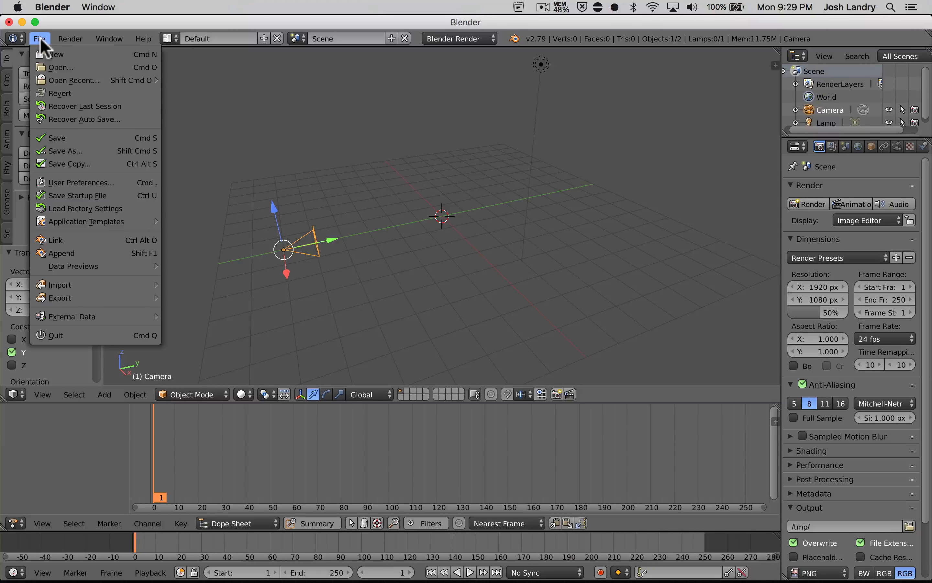
click(77, 182)
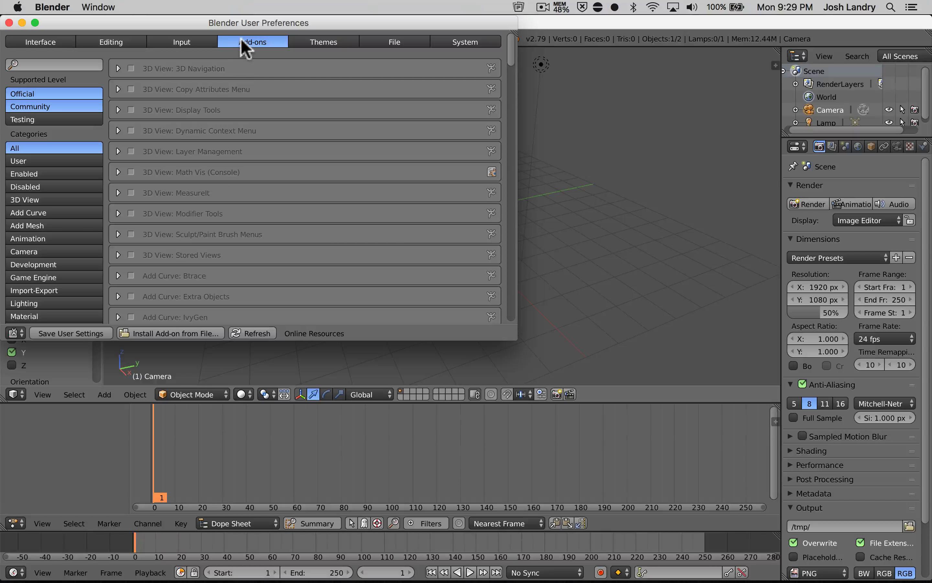
click(56, 63)
text(images)
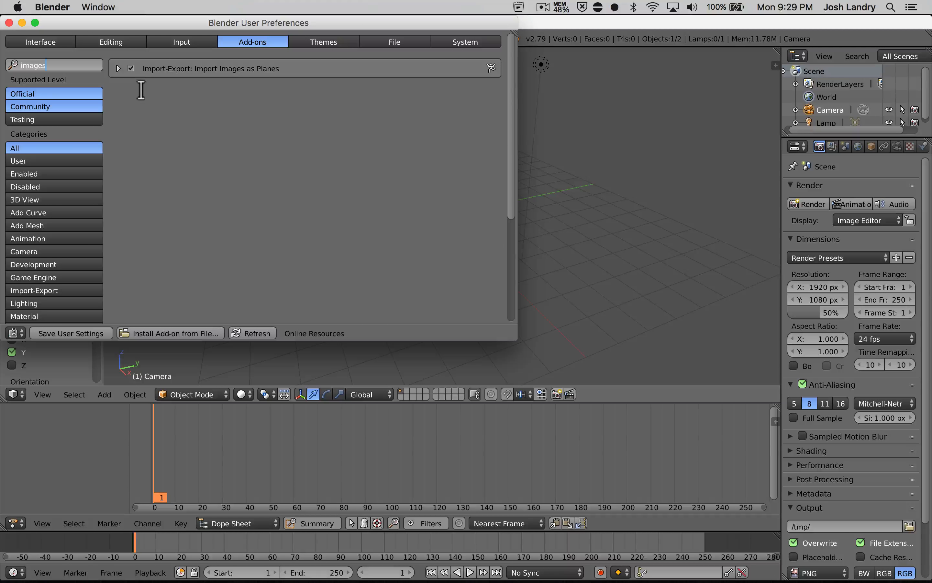
click(131, 69)
click(88, 333)
click(8, 22)
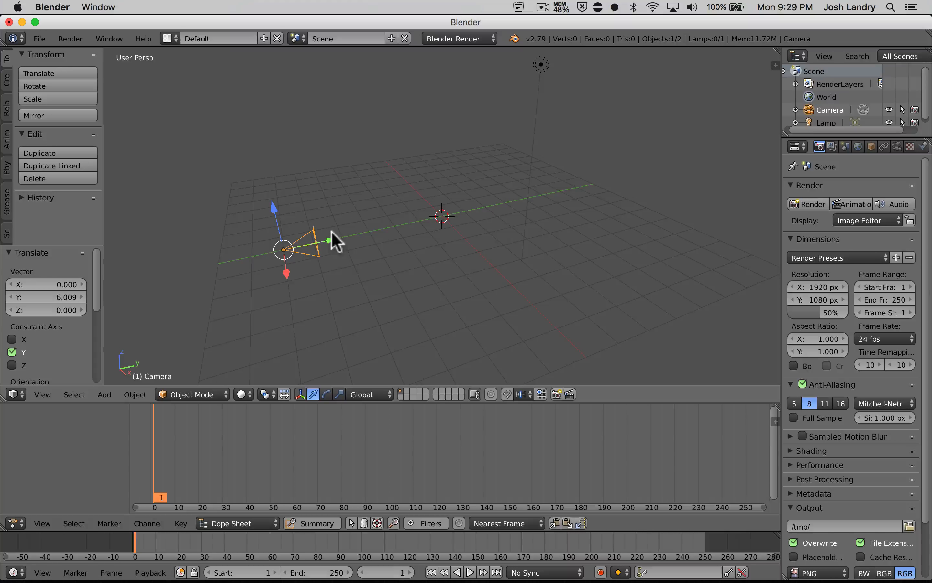
Switch to Chrome and skim through the artist painting close-up video on YouTube up to 2:19.
mouse_move(231, 574)
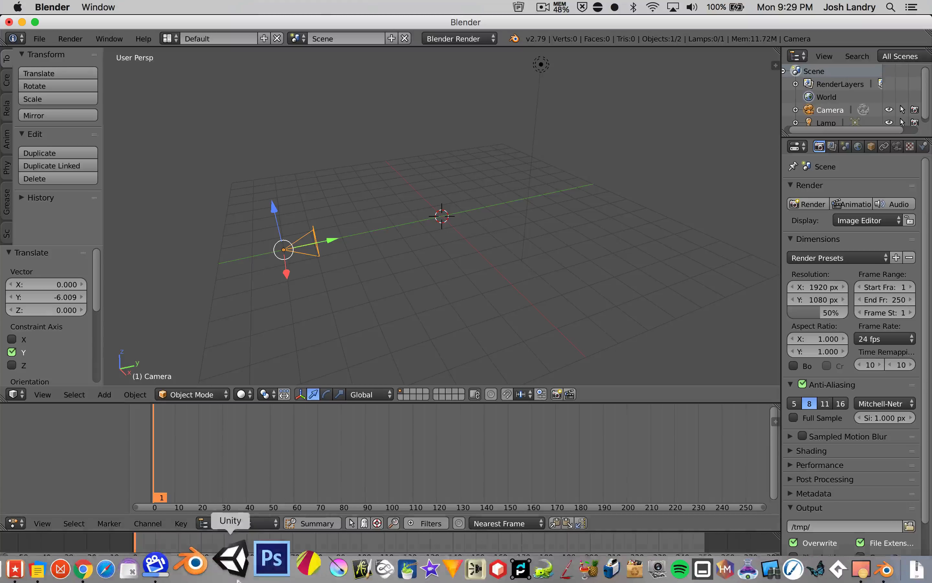
click(124, 564)
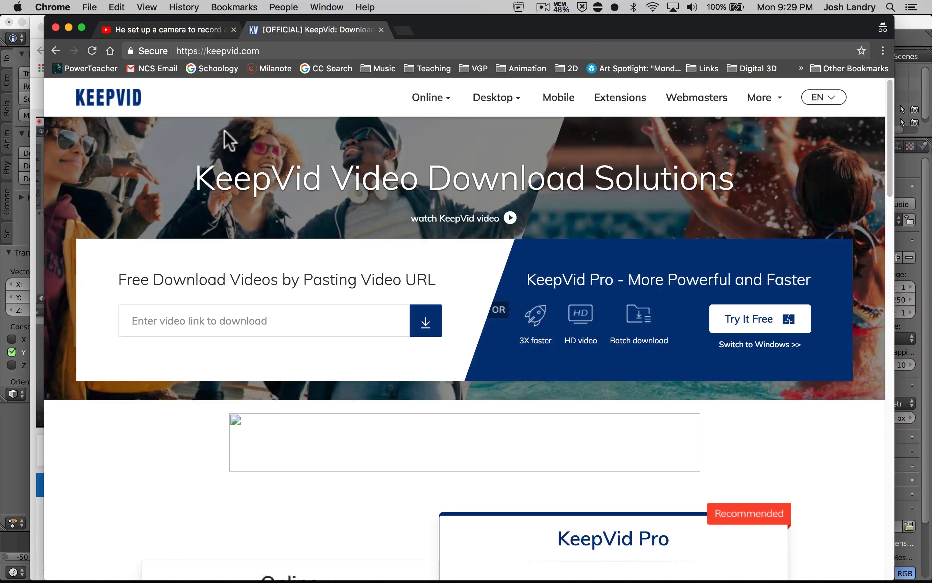
click(187, 29)
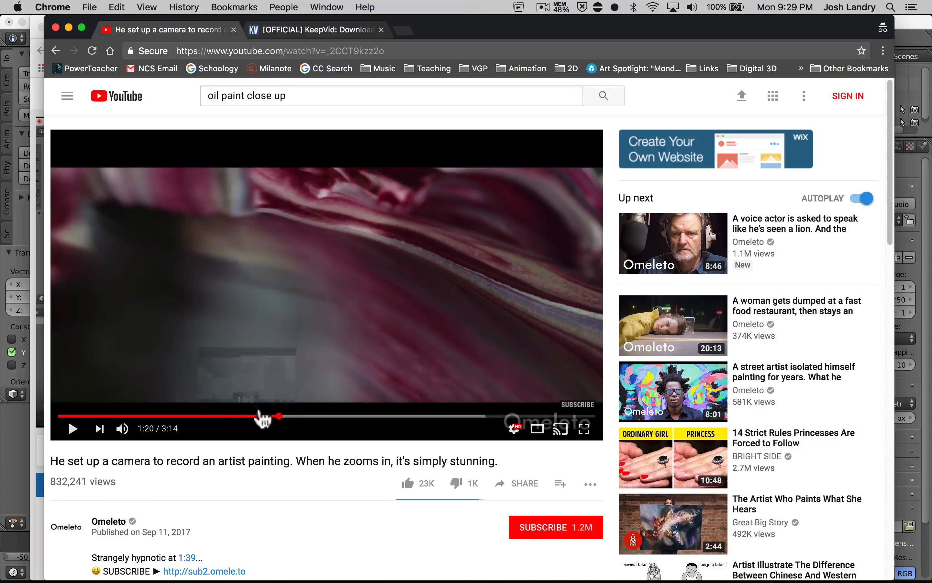
click(290, 416)
drag(291, 417, 443, 417)
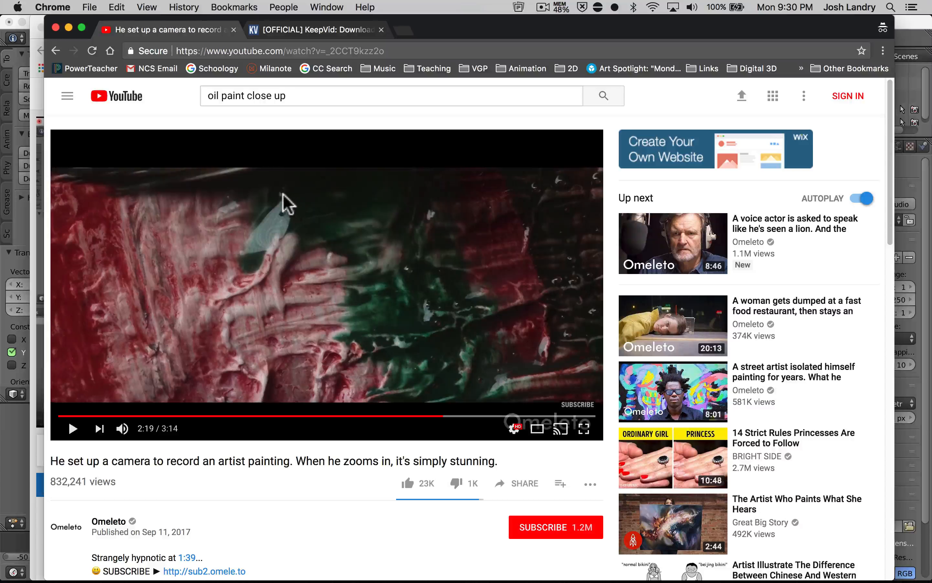
Copy the YouTube video's address and submit it on KeepVid to get its download options.
click(288, 51)
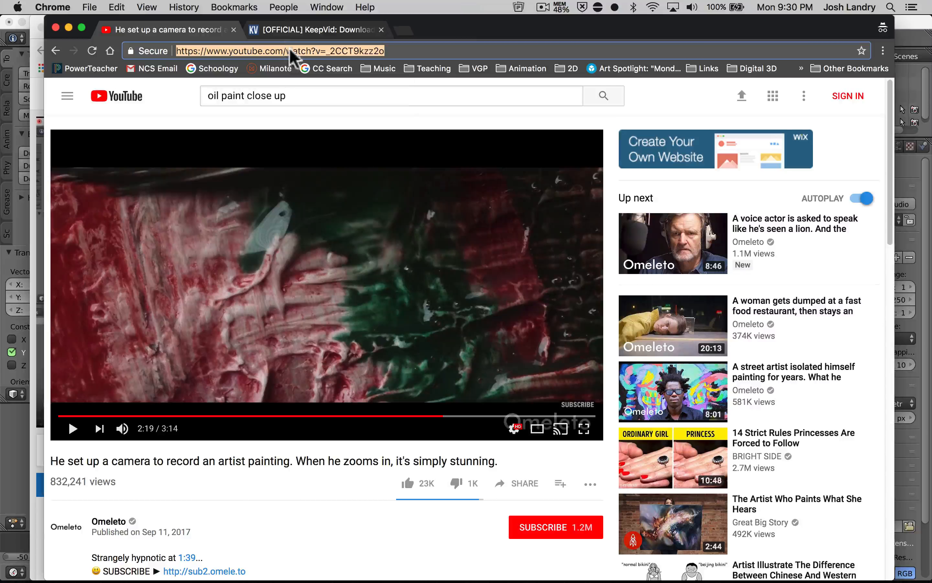
right_click(290, 49)
click(314, 68)
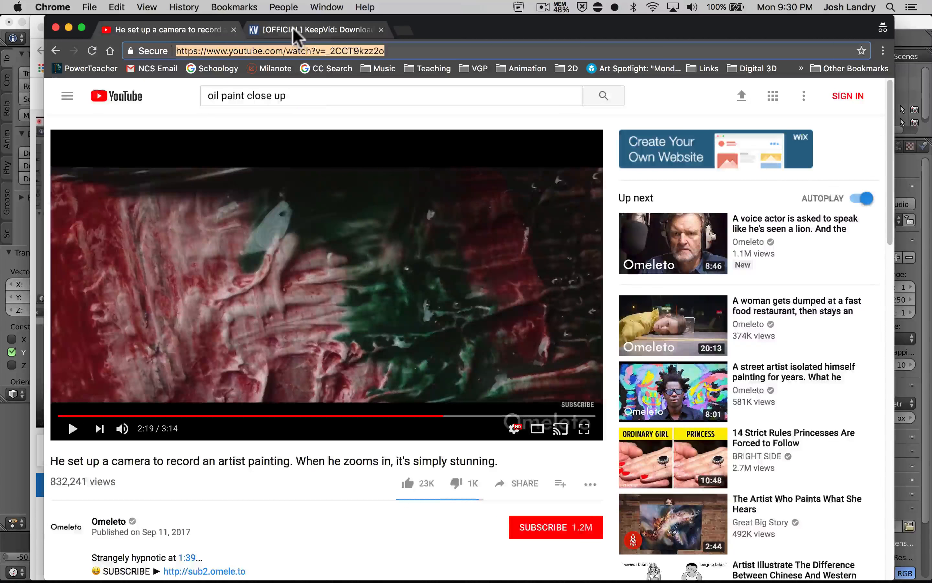
click(296, 30)
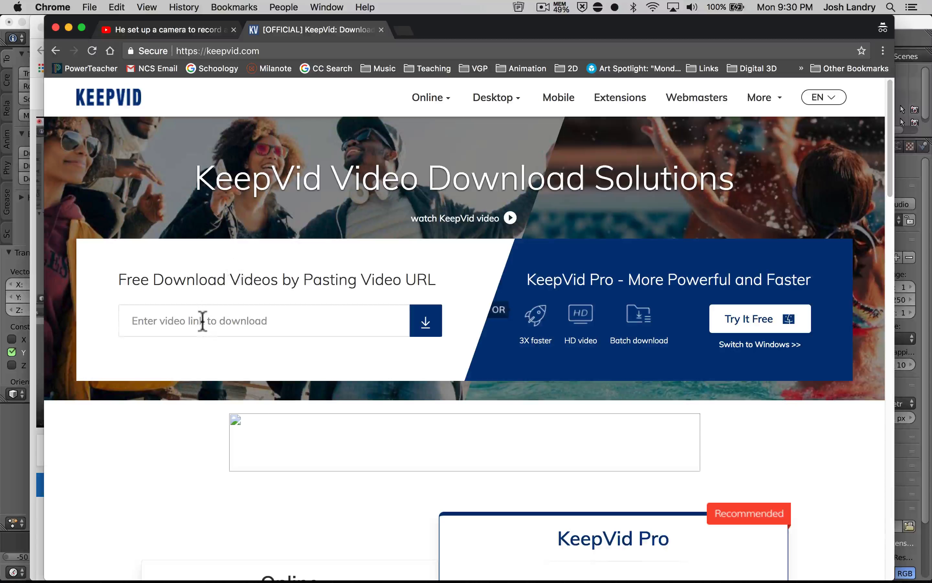
key(super+v)
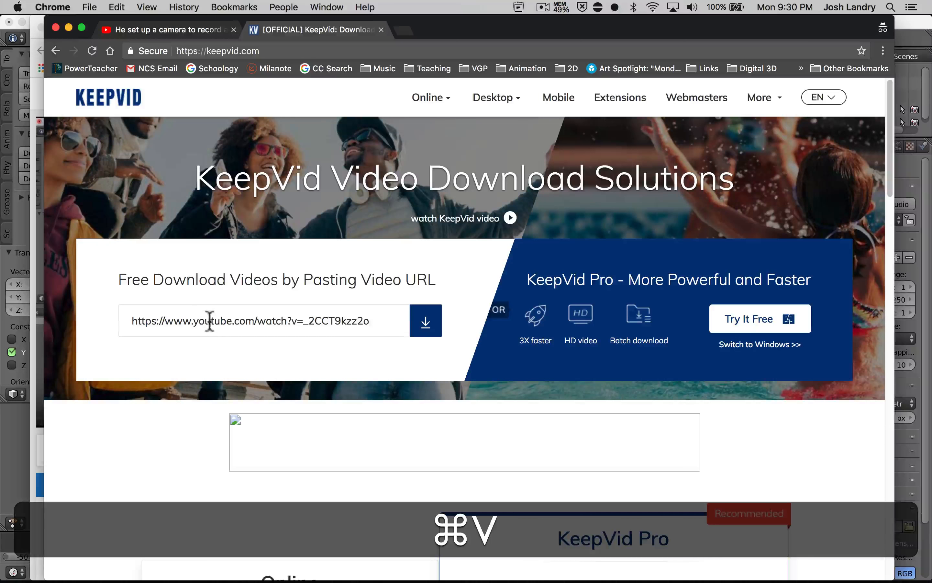
click(427, 326)
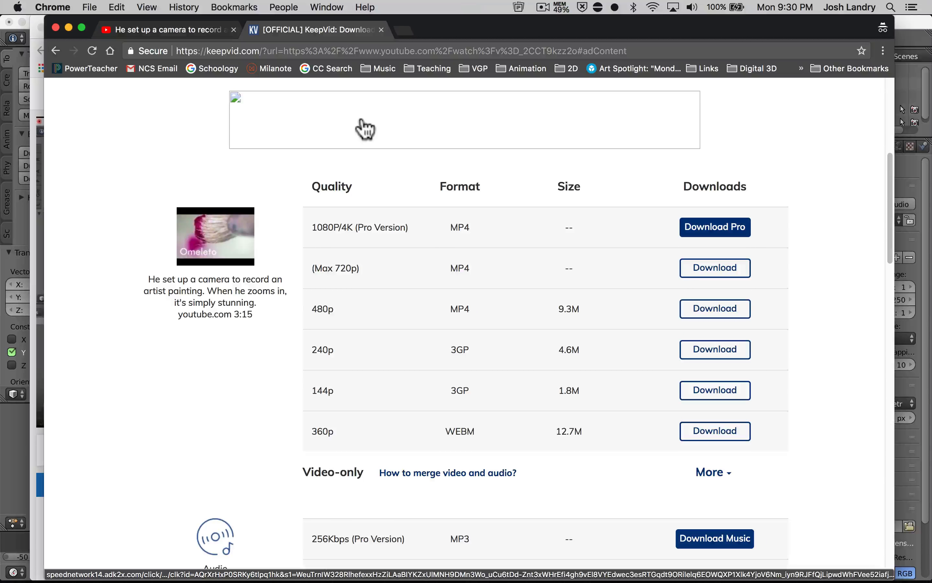
Switch back to Blender and reset the 3D cursor to the scene origin.
key(super+Tab)
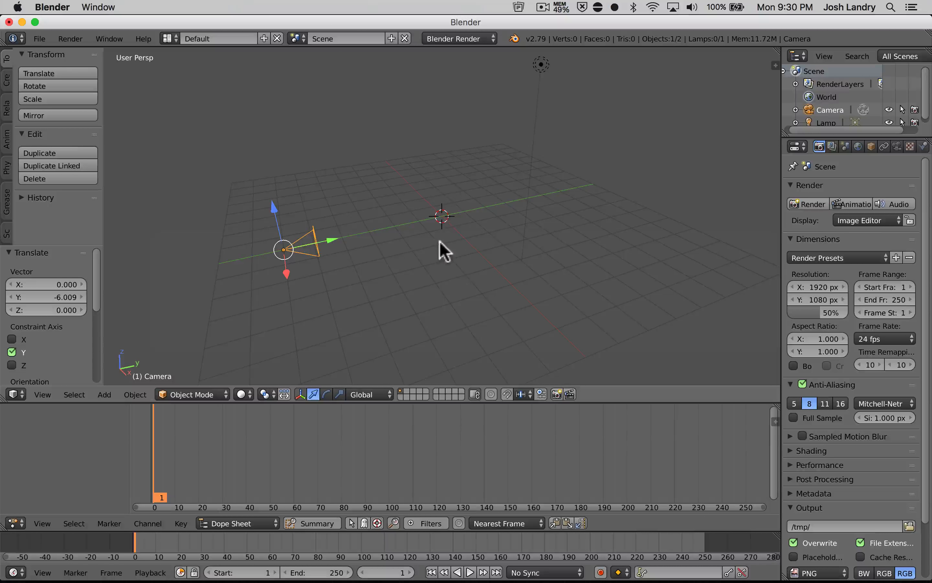
click(448, 186)
key(shift)
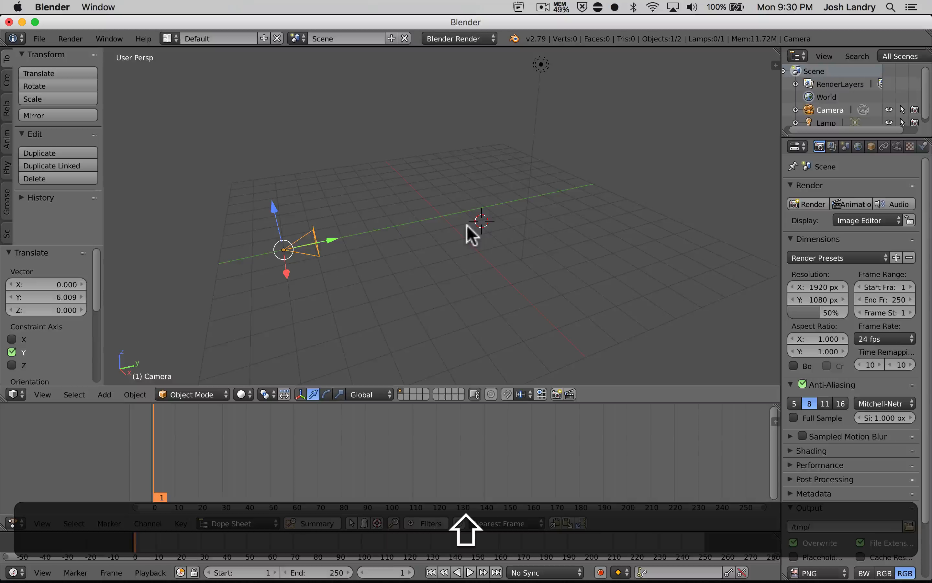
key(shift+c)
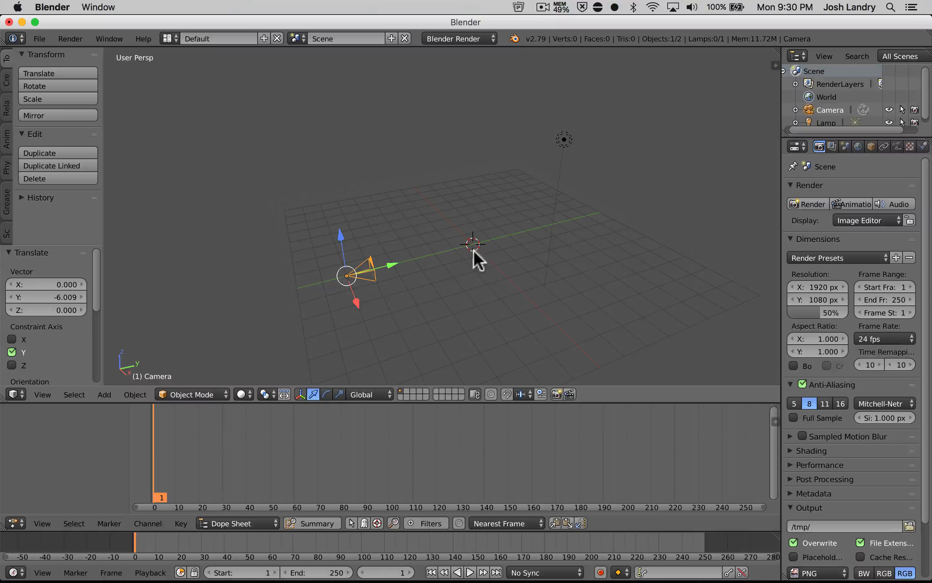
Start adding an Images as Planes mesh and choose Painting Closeup.mp4 from the Desktop folder.
key(shift+a)
mouse_move(477, 259)
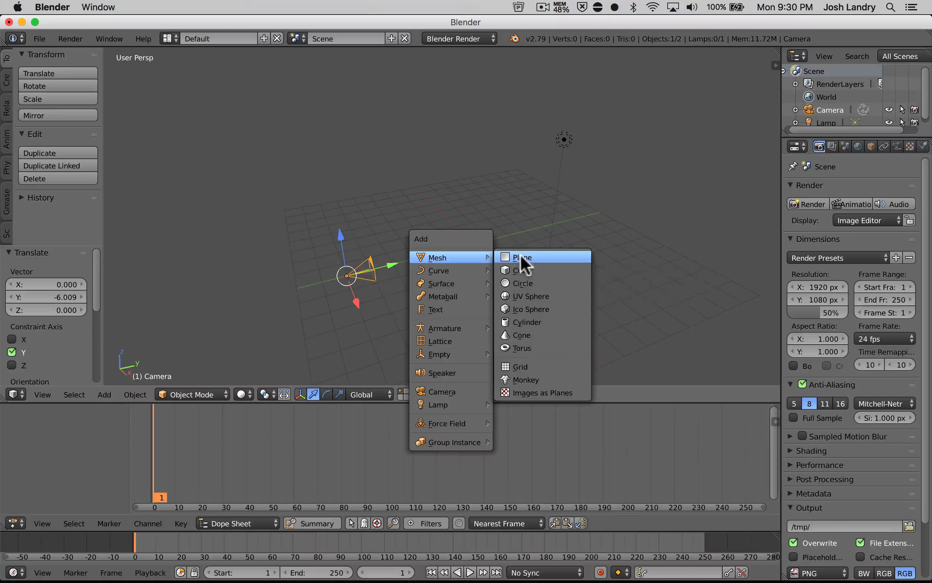
click(534, 393)
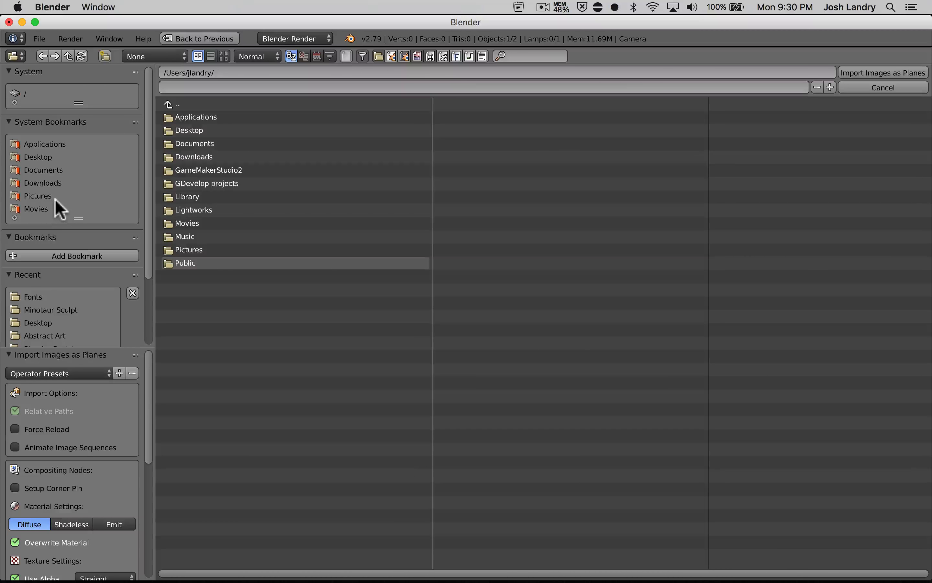
click(38, 158)
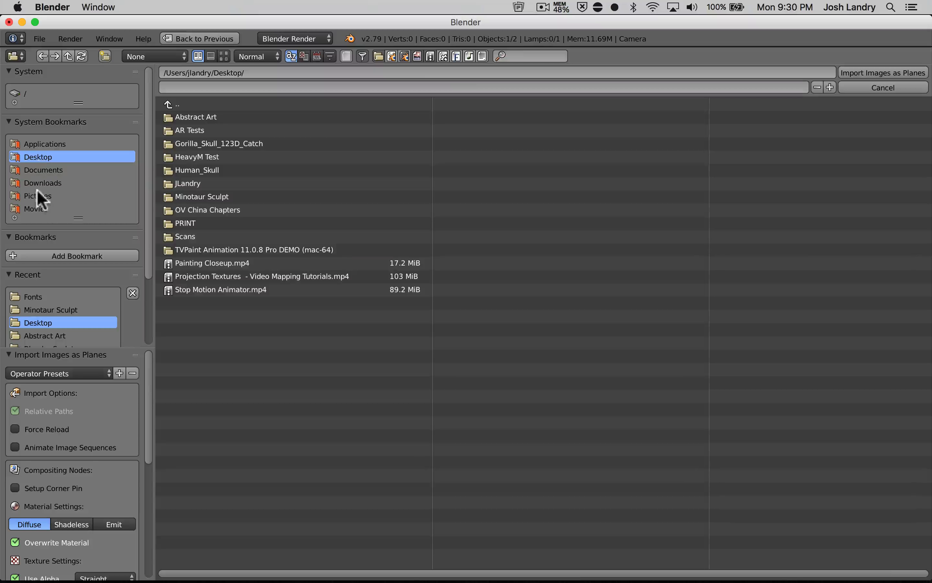
click(37, 183)
click(38, 158)
click(191, 263)
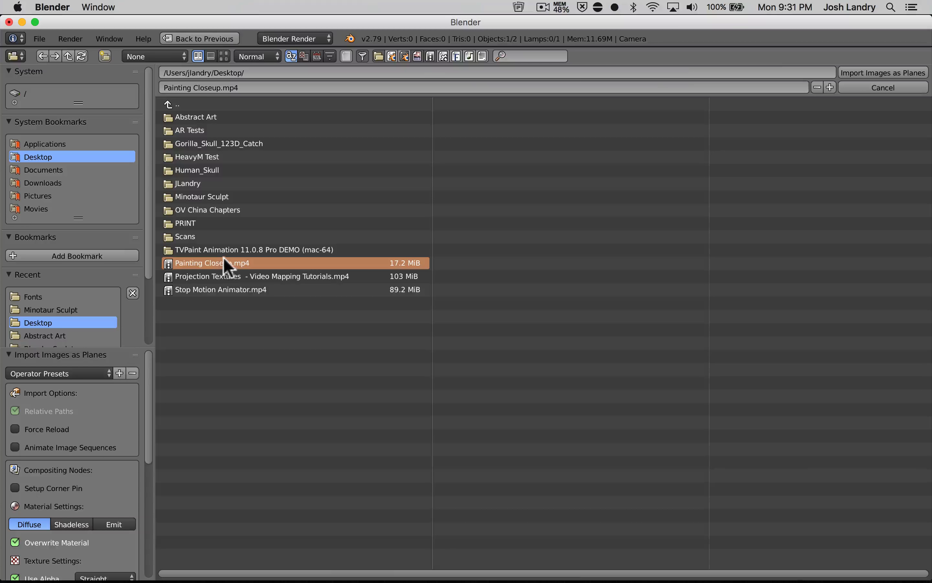
Set the import material to Shadeless and import the chosen video as a plane.
scroll(75, 340, down, 2)
scroll(75, 347, down, 3)
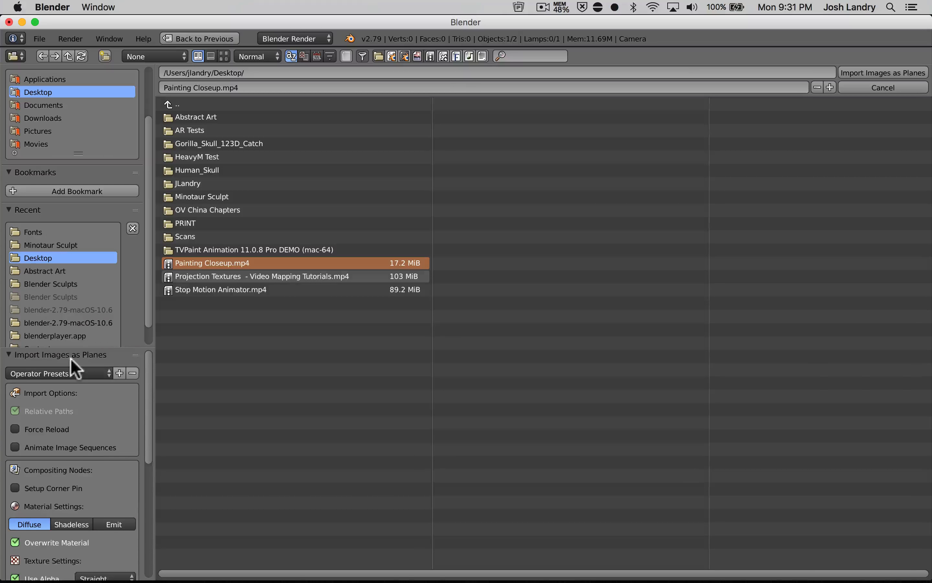
scroll(73, 381, down, 5)
scroll(60, 403, down, 2)
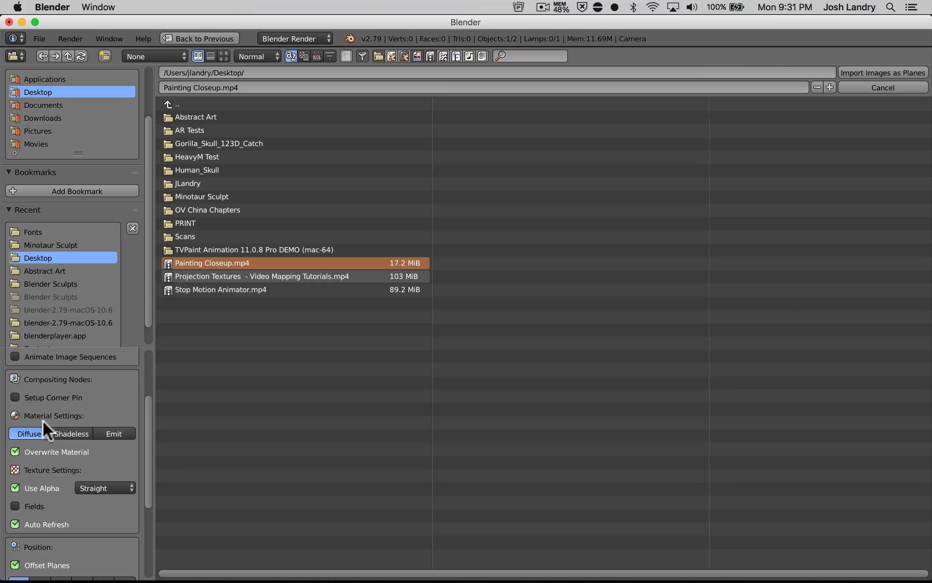
click(71, 434)
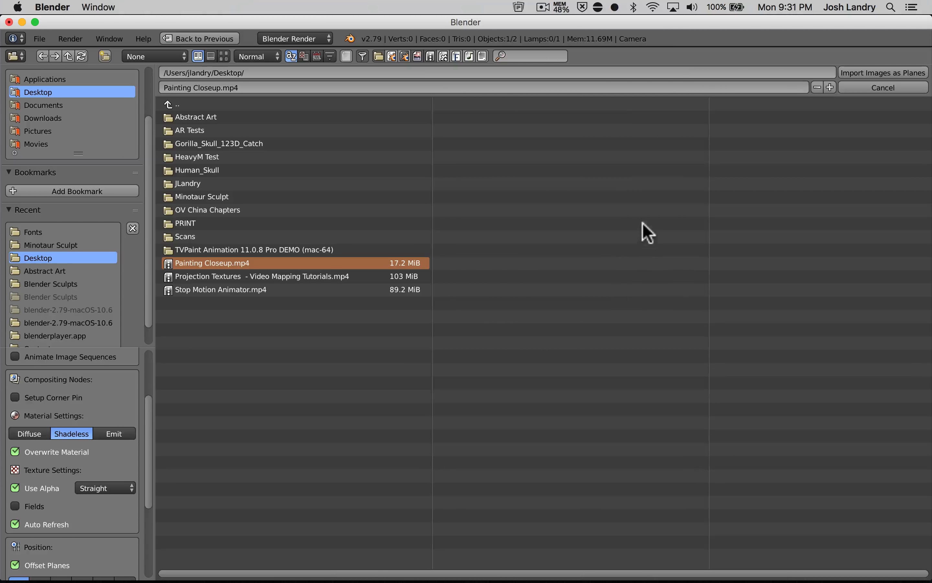
click(851, 70)
scroll(466, 287, up, 3)
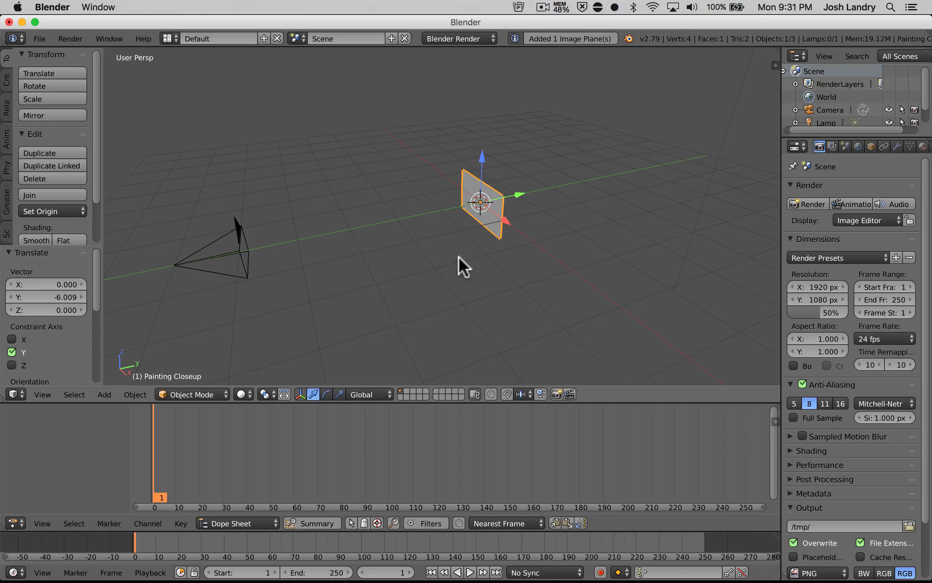
Switch the 3D viewport to Texture shading and view the video plane together with the camera.
middle_drag(460, 264, 489, 260)
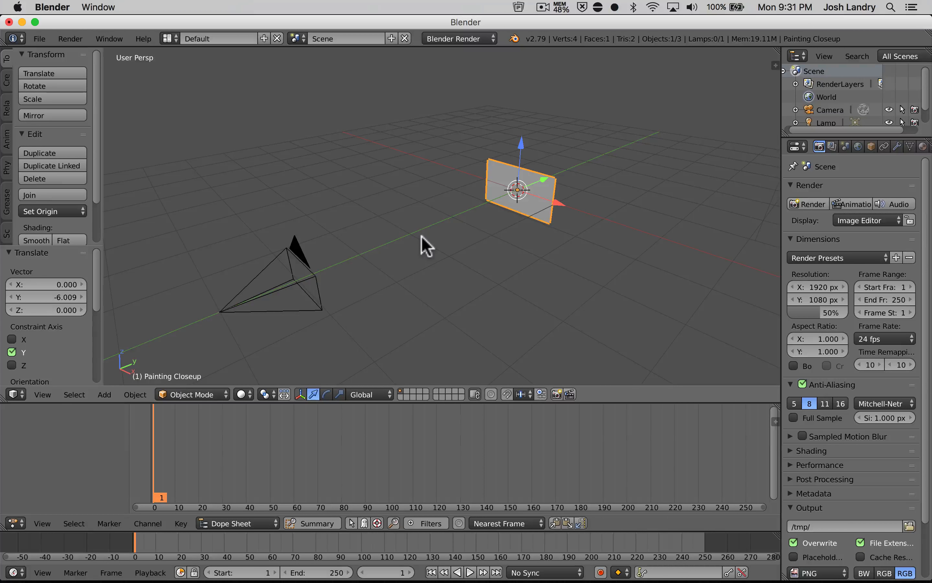
key(z)
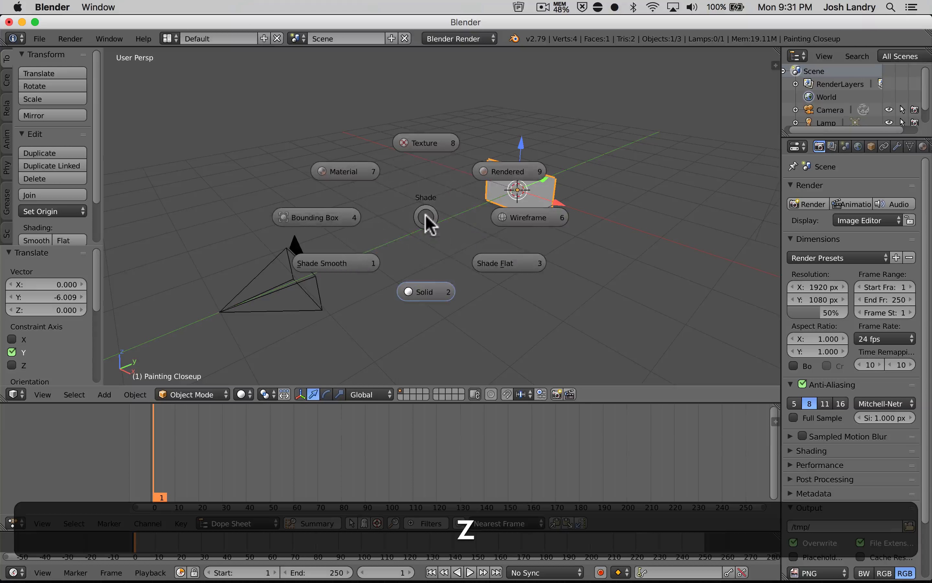
click(423, 142)
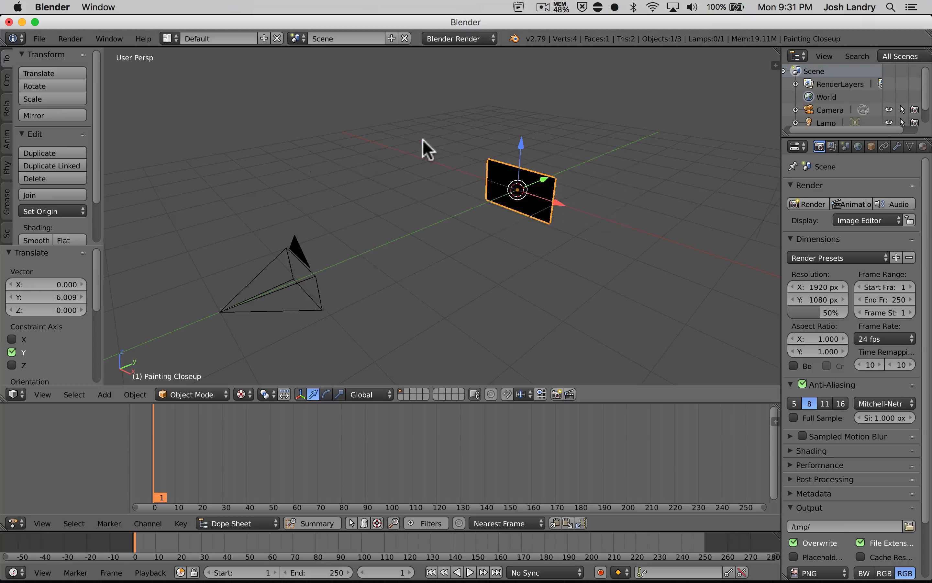
middle_drag(487, 227, 601, 263)
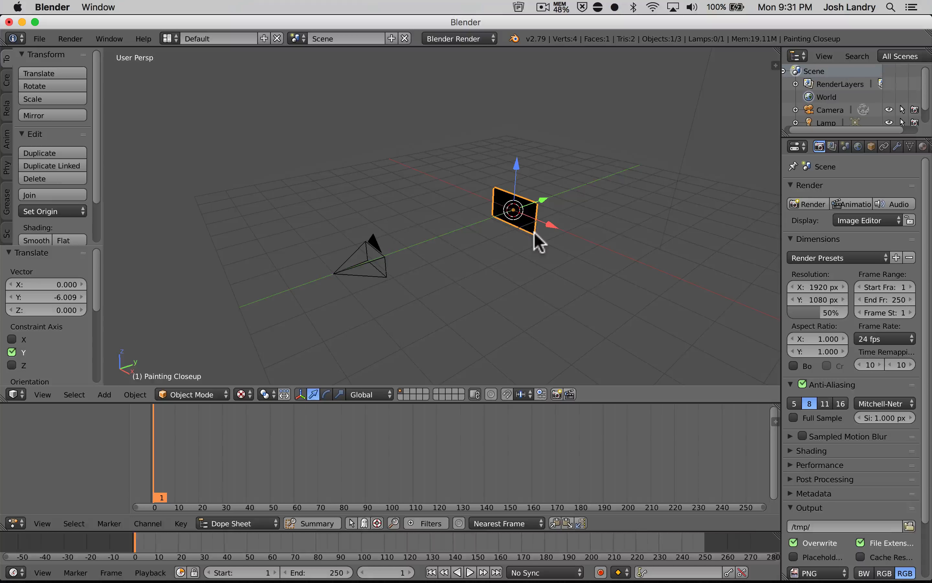
Try Material shading in the viewport and move the playhead to frame 182 to preview the video plane.
key(z)
click(462, 189)
middle_drag(462, 189, 491, 244)
key(alt+a)
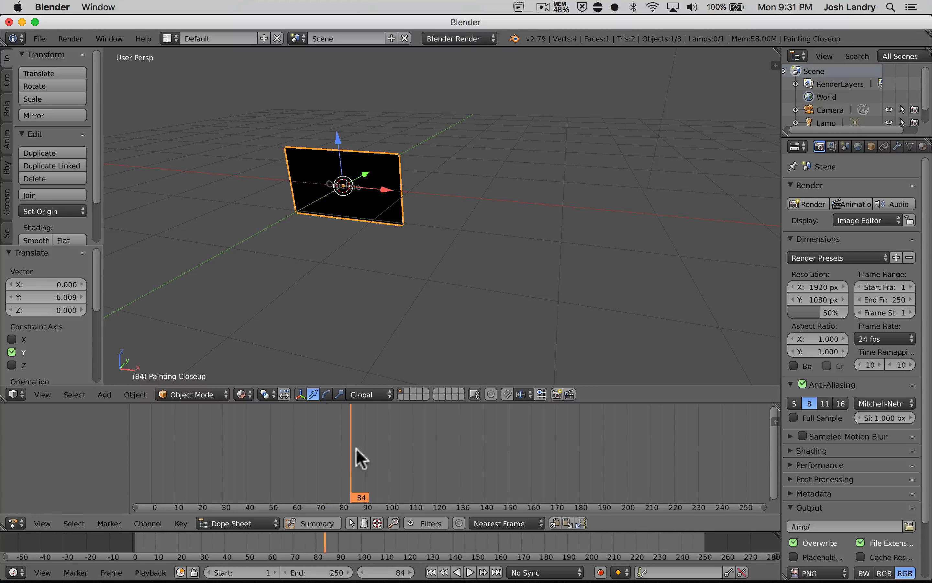
drag(408, 439, 406, 439)
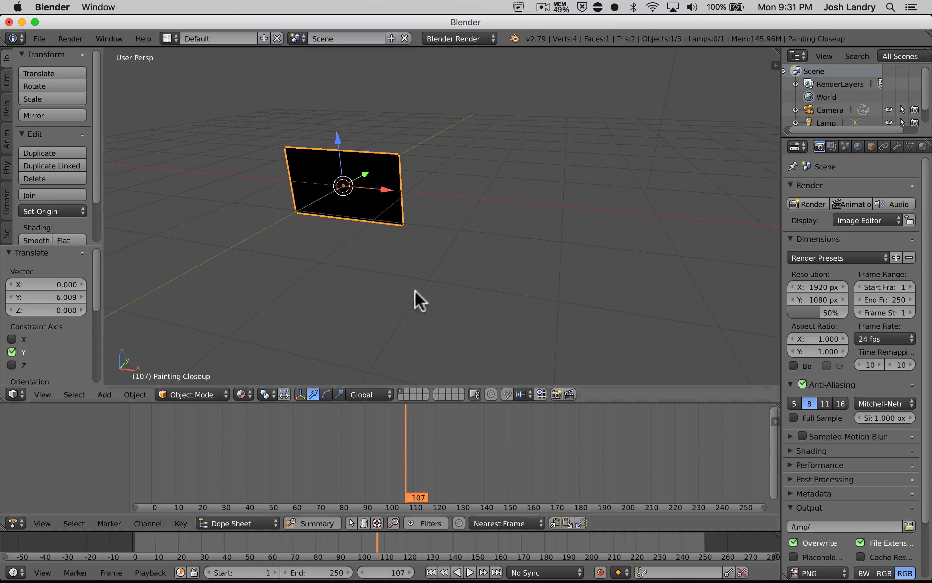
middle_drag(443, 294, 415, 289)
drag(455, 456, 587, 461)
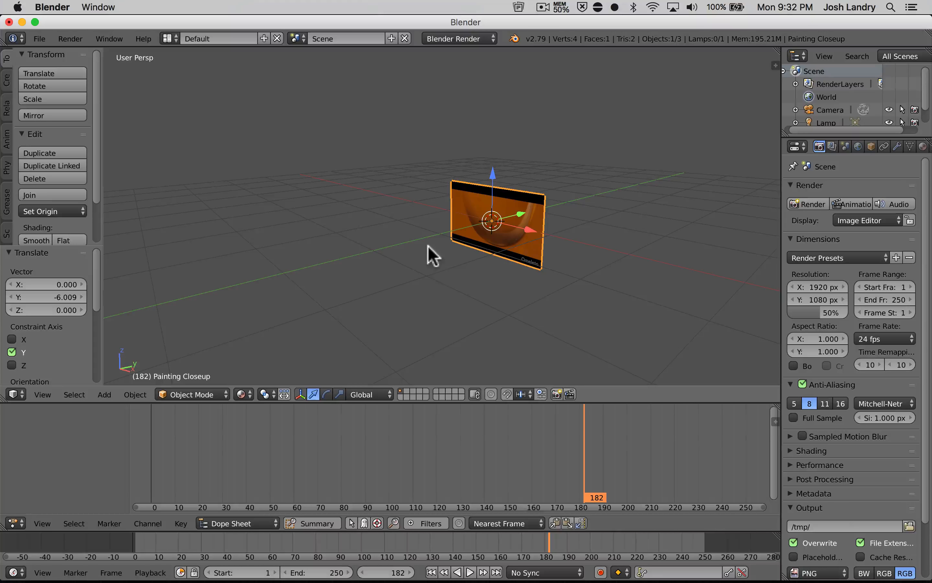
Return the 3D viewport to Texture shading and bring the camera back into view.
key(z)
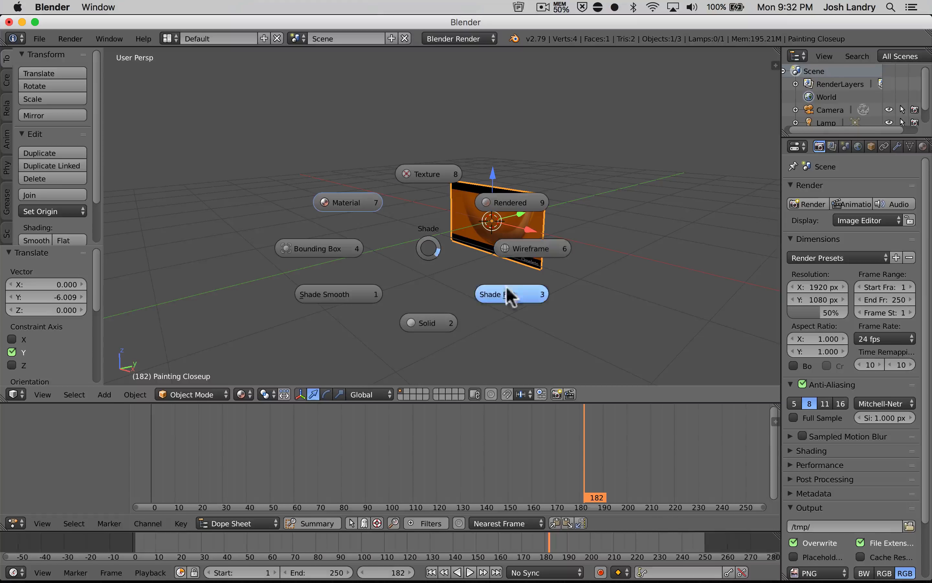
click(425, 186)
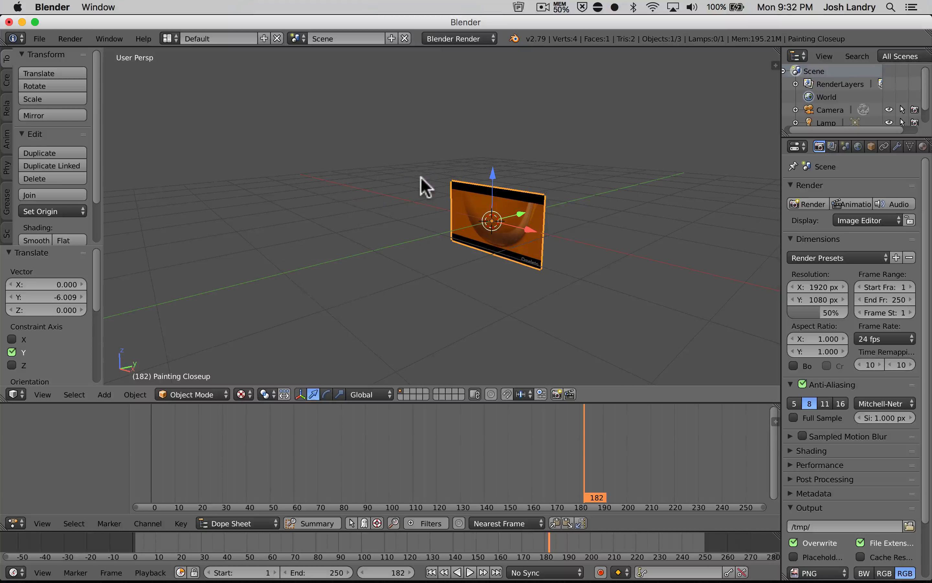
scroll(401, 227, down, 5)
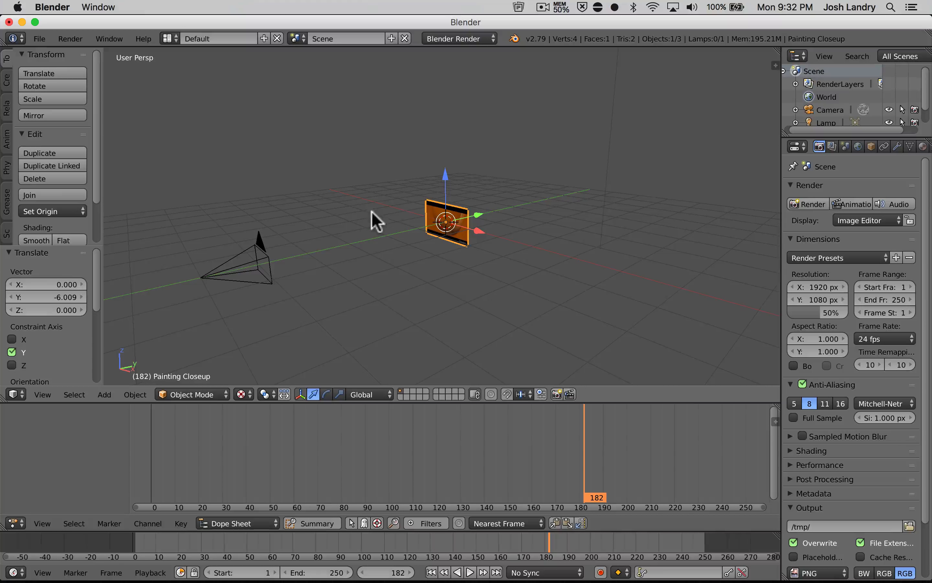
Look up the pie menu add-ons in the user preferences by searching for "pie", and close the preferences.
click(39, 38)
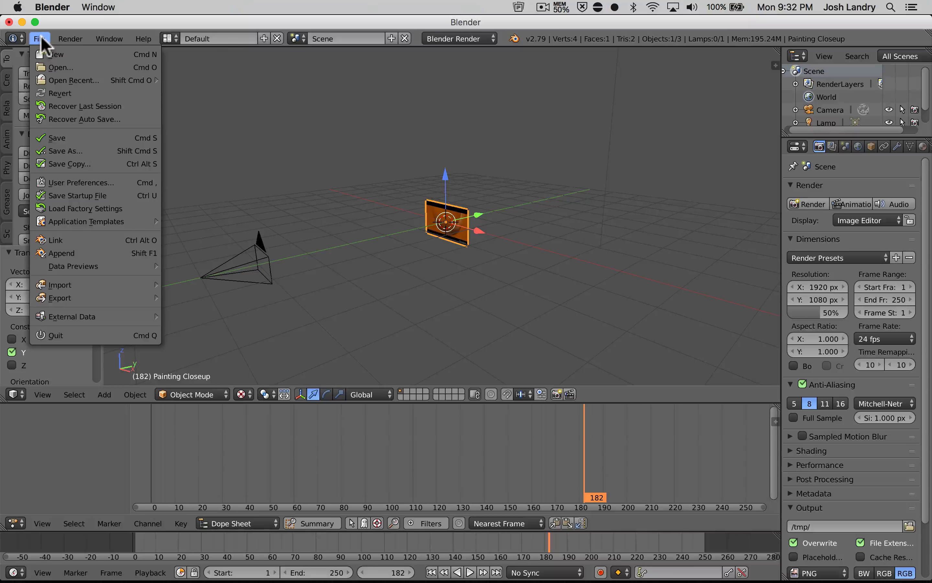
click(79, 182)
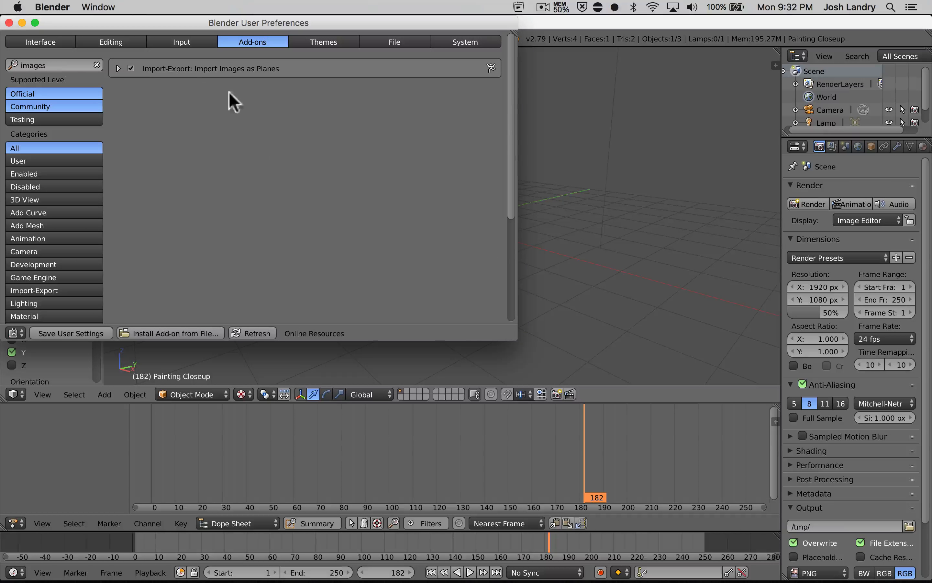
click(55, 63)
text(pie)
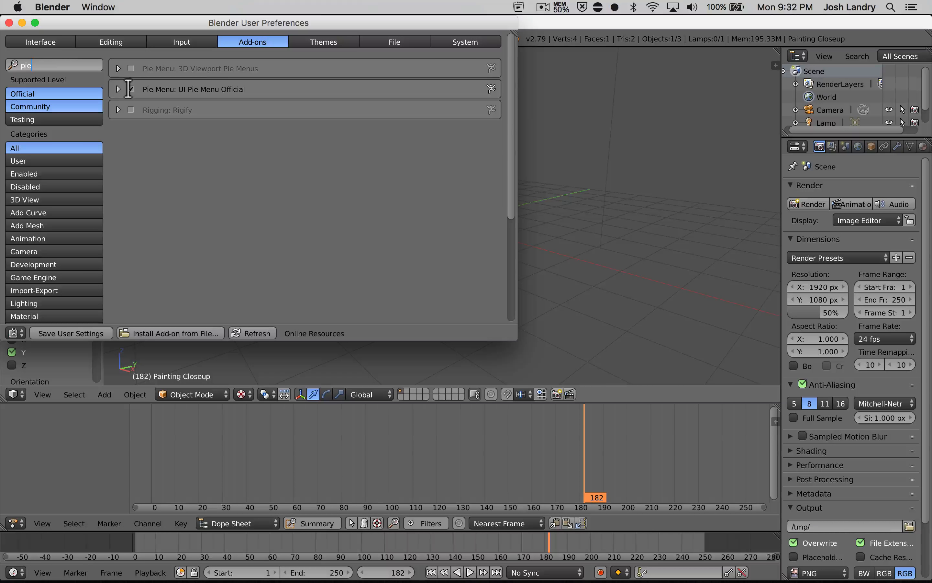
click(9, 22)
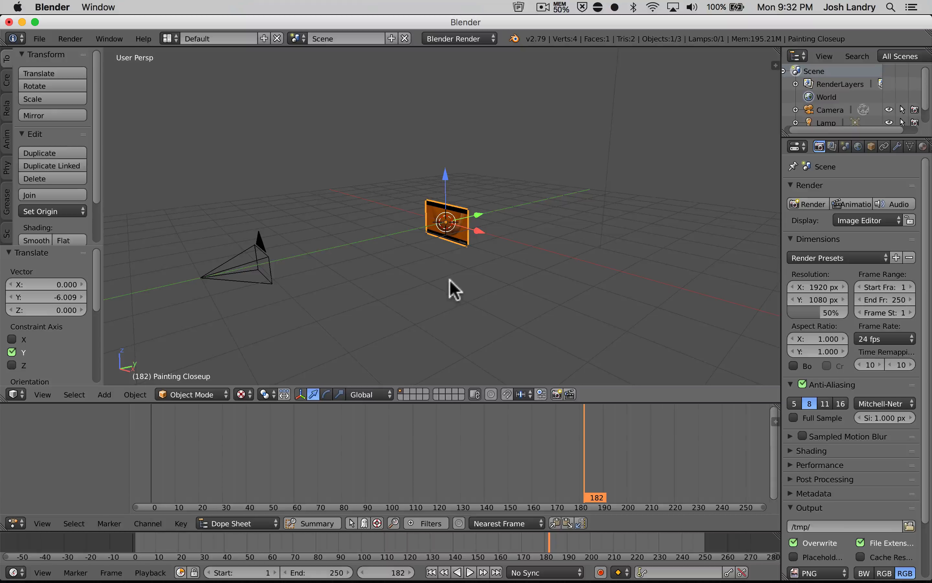
Play and scrub the Dope Sheet timeline back and forth to check the video plane's playback, stopping at frame 168.
drag(583, 474, 687, 451)
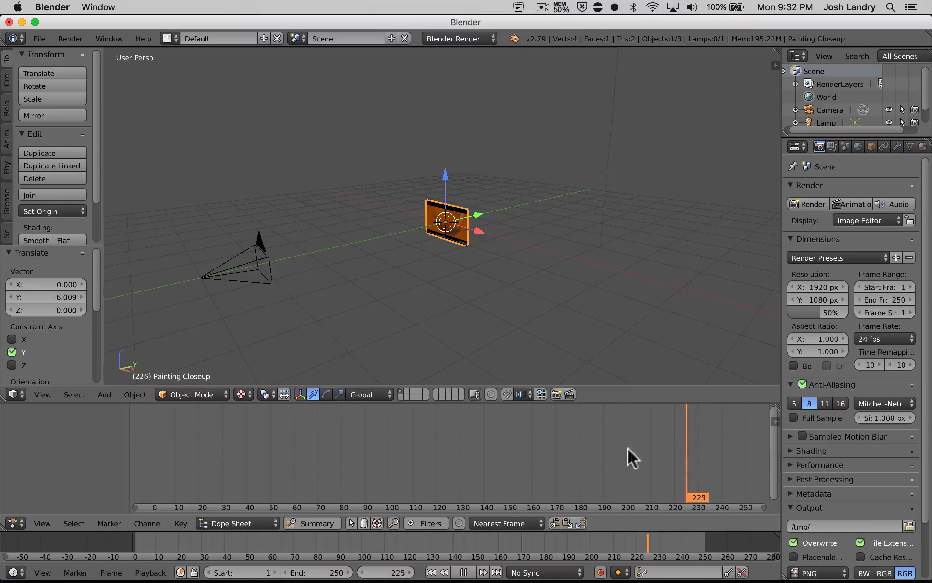
drag(628, 449, 423, 448)
scroll(417, 277, up, 4)
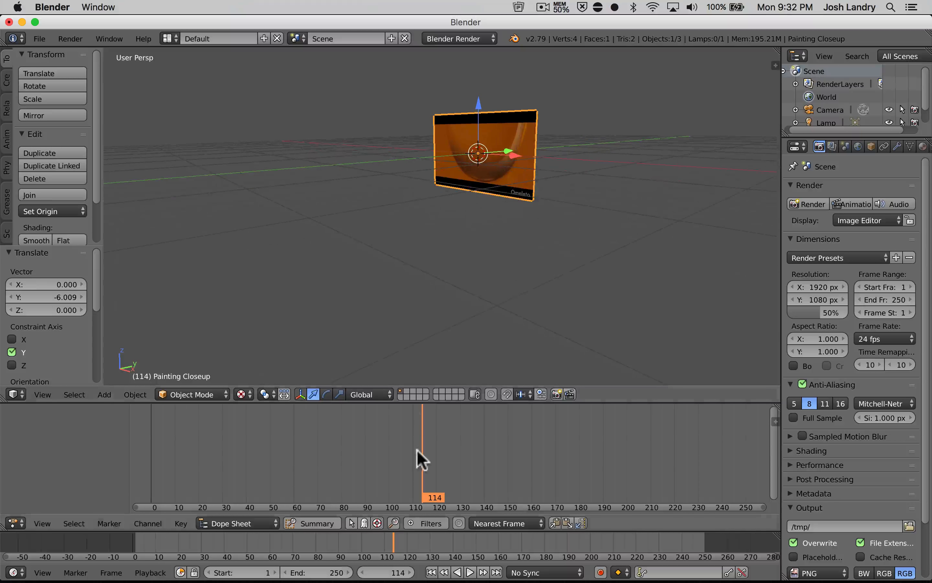
key(alt+a)
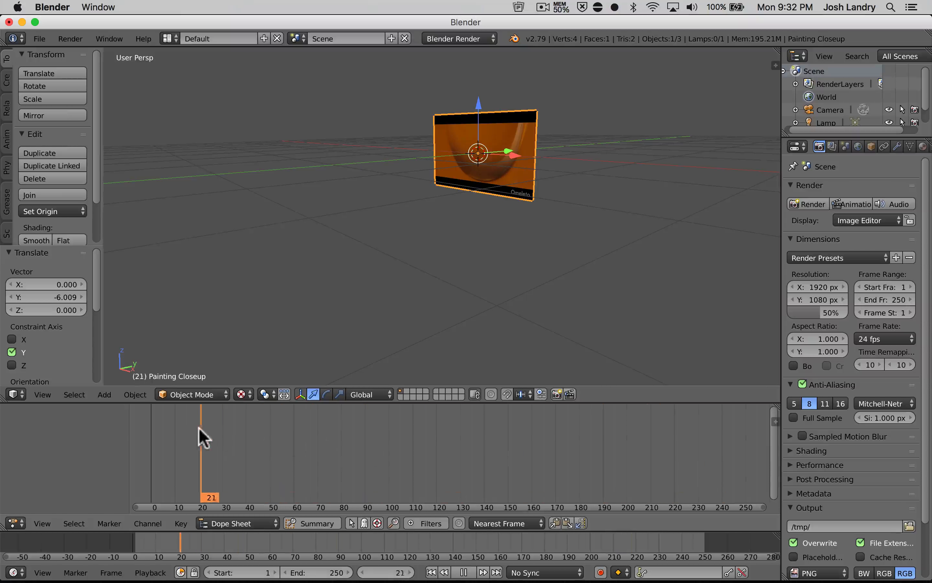
scroll(254, 449, down, 3)
drag(199, 428, 167, 445)
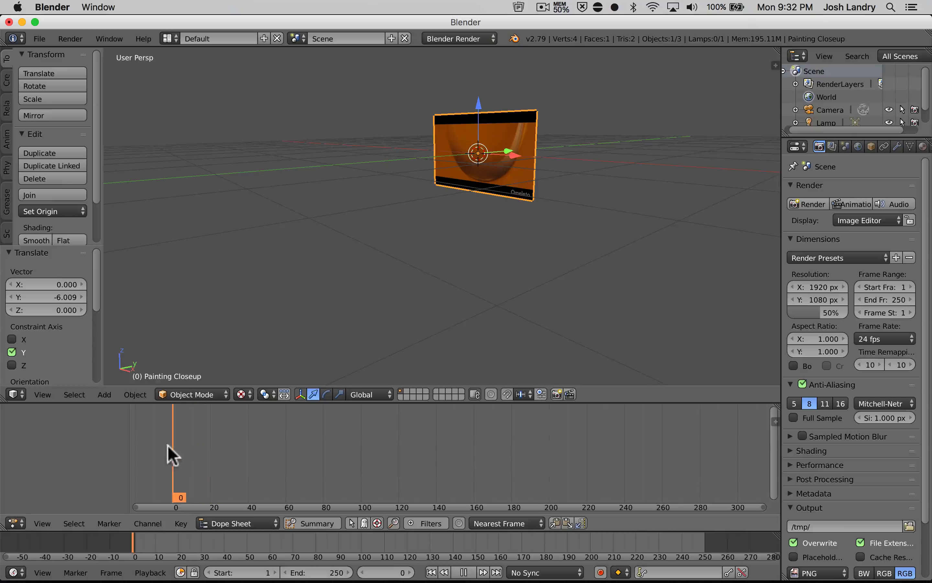
key(alt+a)
drag(398, 457, 650, 464)
drag(533, 471, 482, 457)
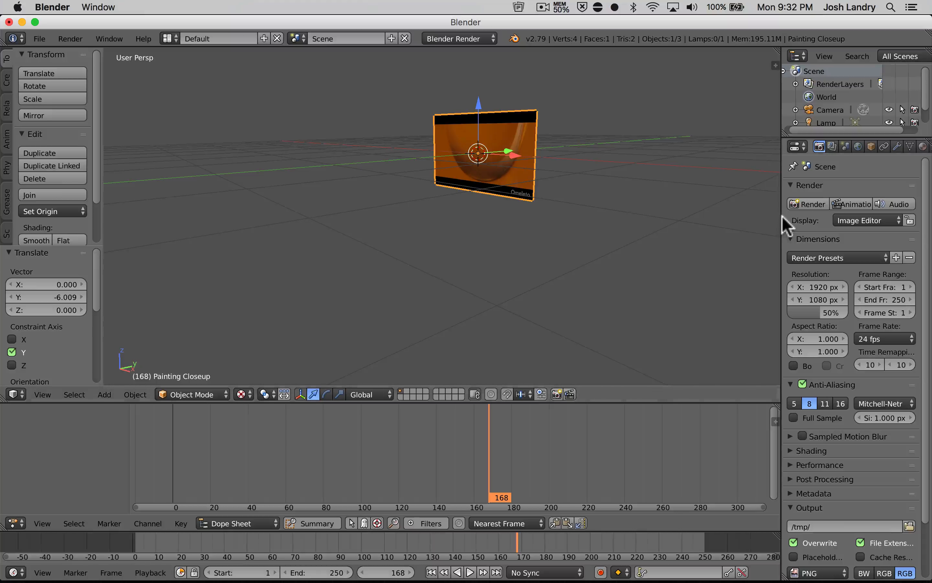
Widen the Properties editor and review the material settings of the Painting Closeup plane.
drag(781, 217, 715, 217)
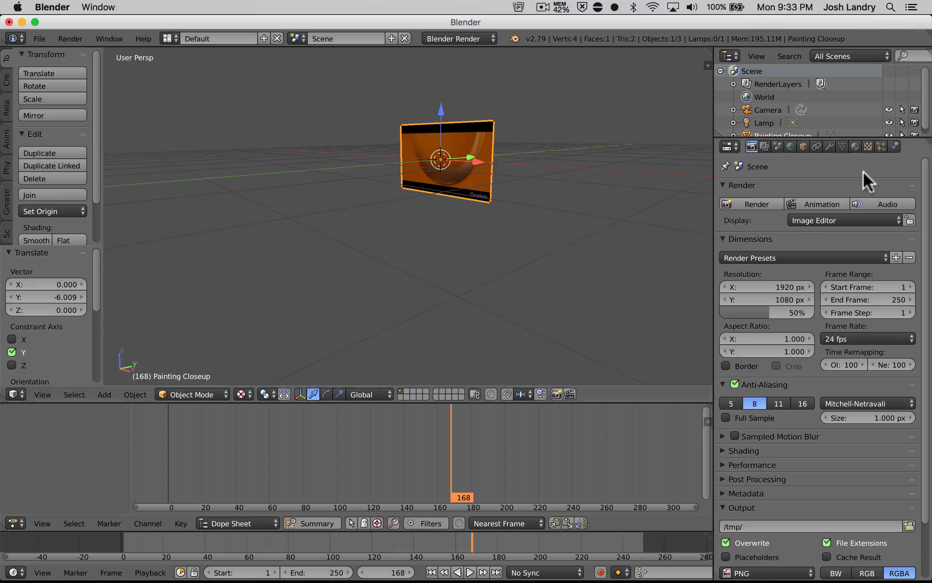
click(854, 146)
scroll(835, 274, down, 5)
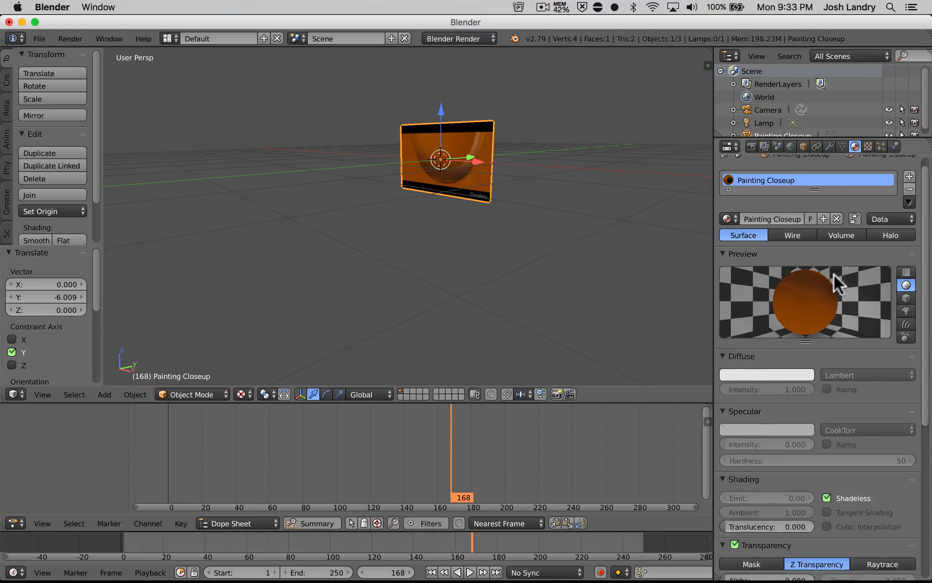
scroll(833, 280, down, 3)
scroll(830, 278, up, 7)
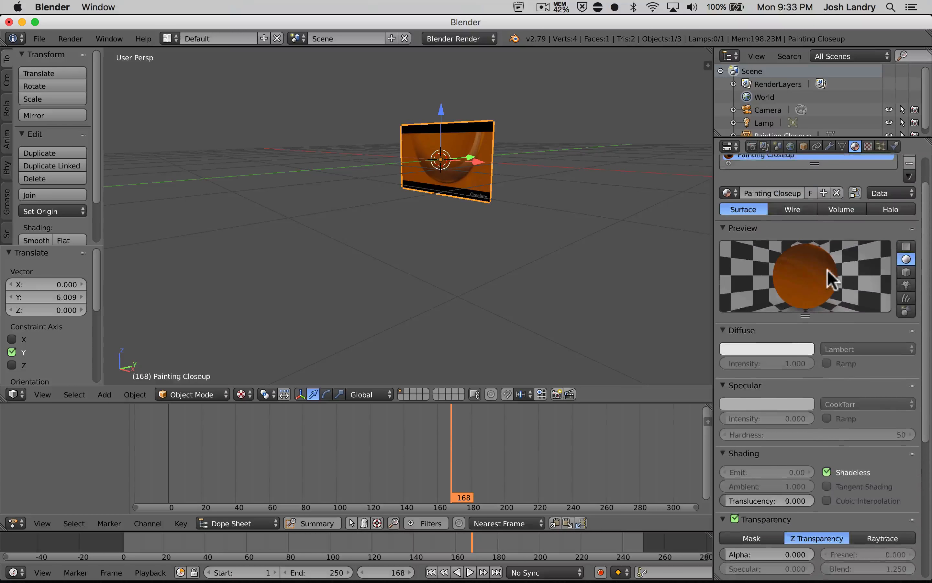
Apply Match Movie Length to the Painting Closeup texture's image settings.
click(869, 146)
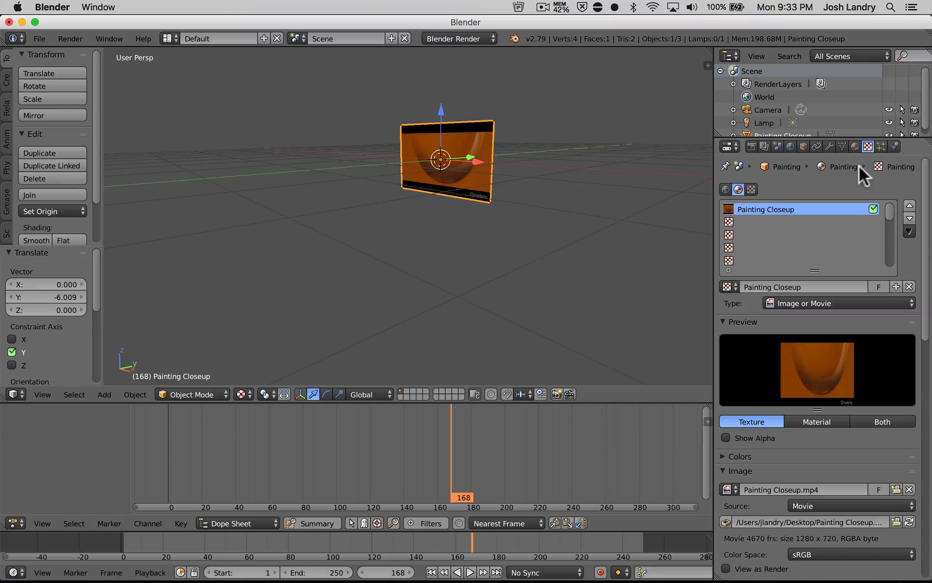
scroll(833, 262, down, 1)
scroll(803, 347, down, 10)
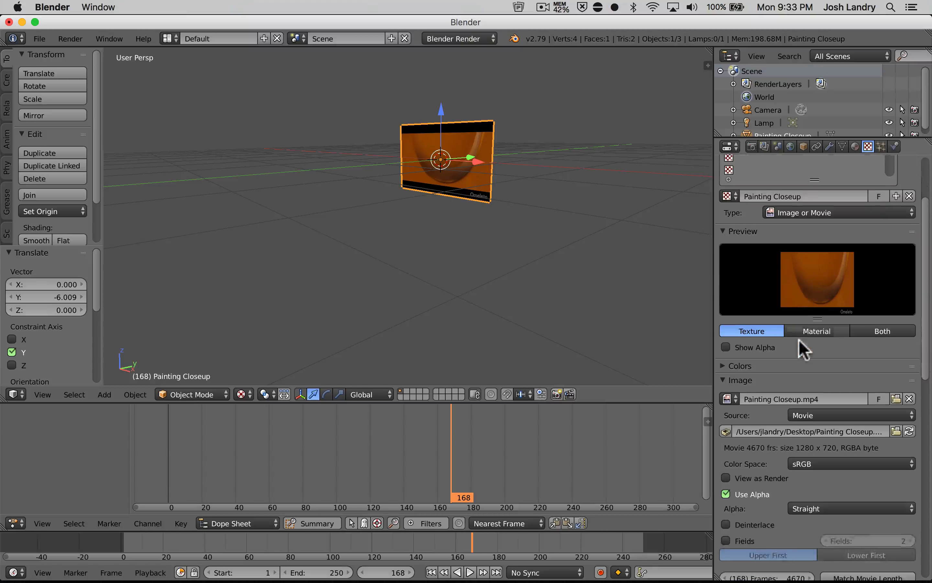
scroll(768, 333, down, 5)
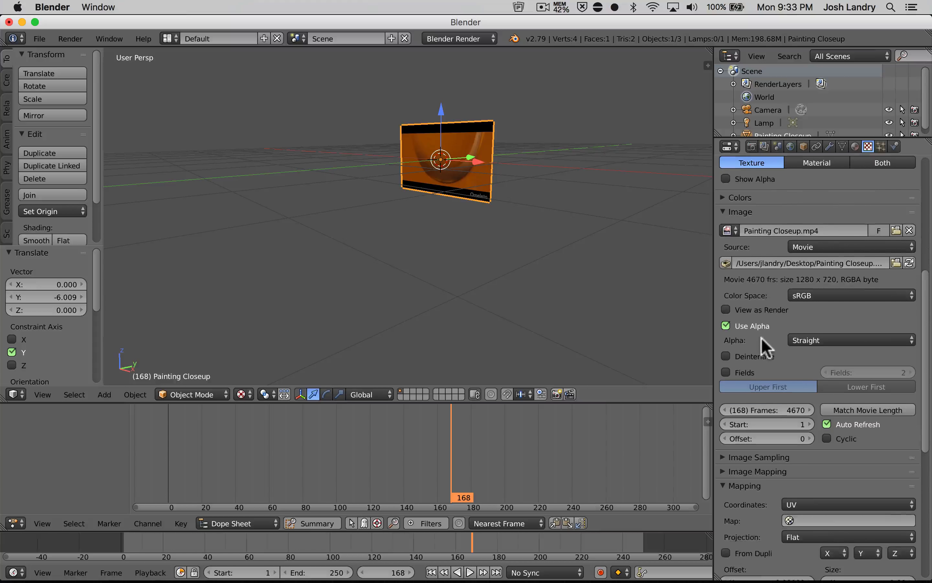
scroll(765, 352, down, 2)
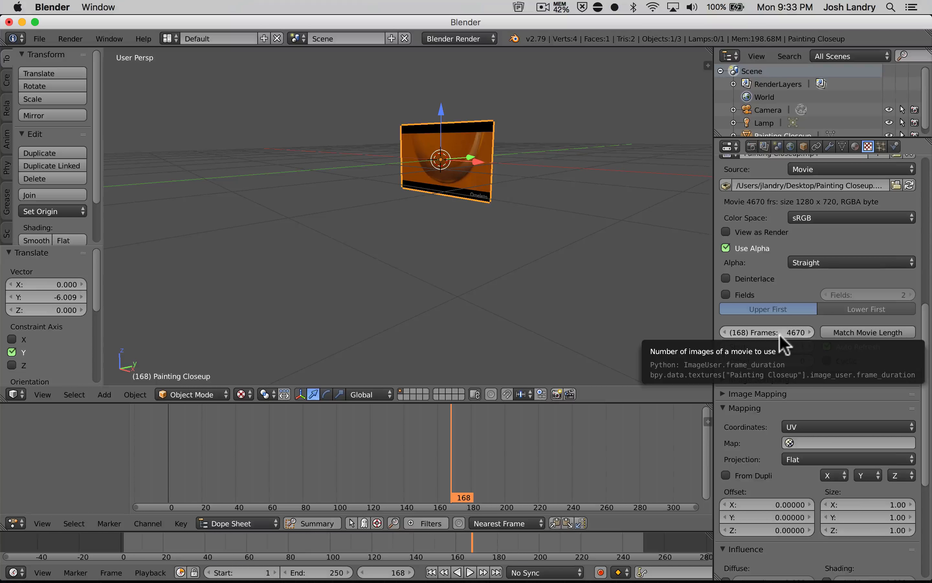
click(849, 330)
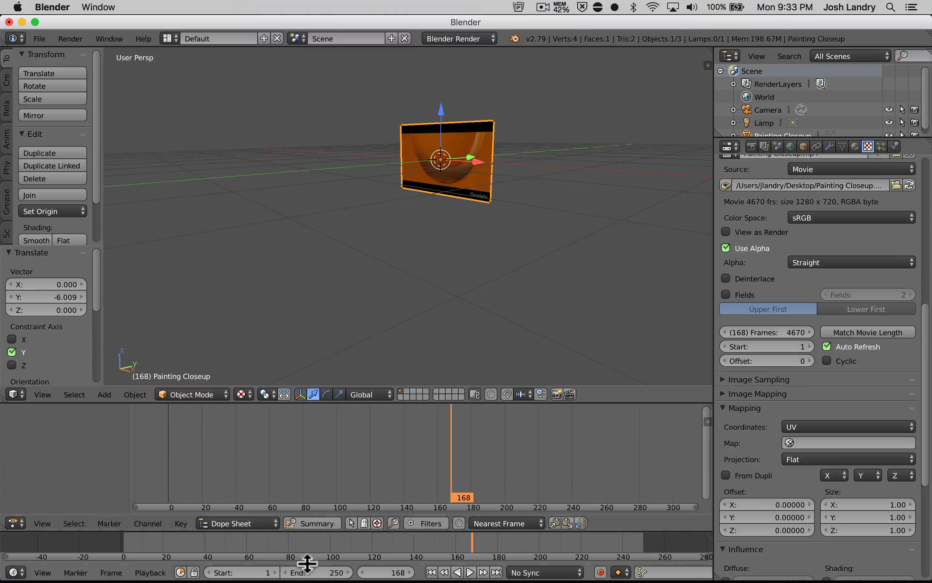
Set the timeline's end frame to 4670.
click(307, 573)
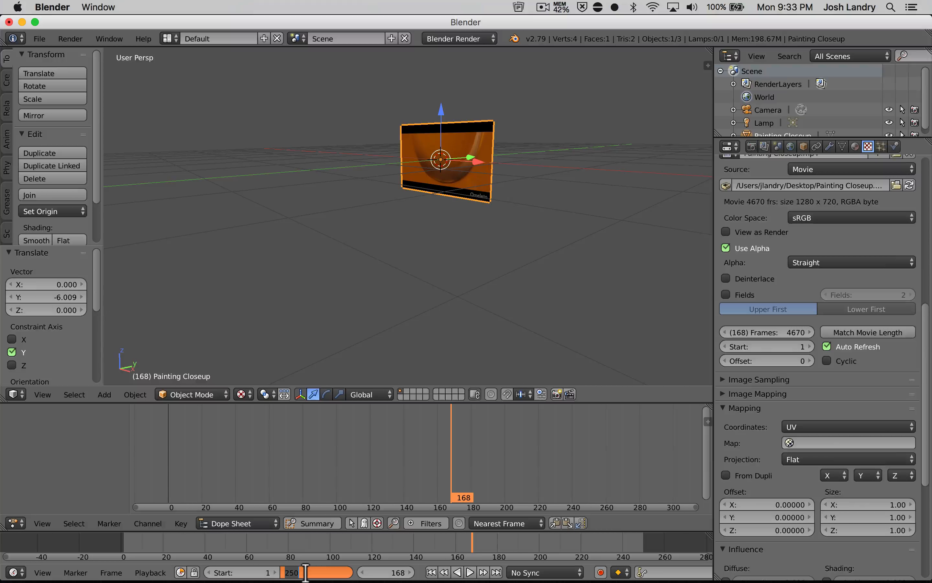
text(4670)
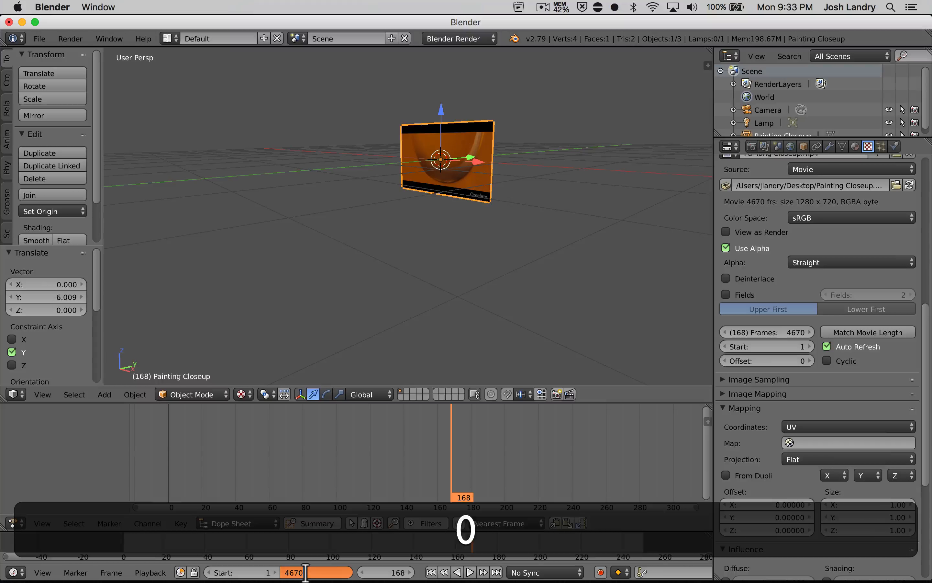
key(Return)
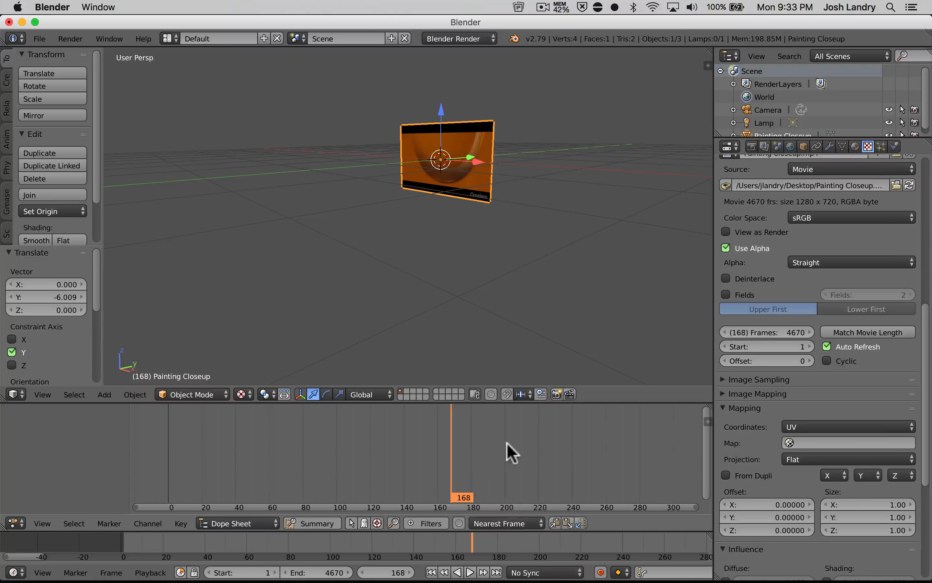
Scrub the Dope Sheet across a wider frame range to frame 2057 to check the video plane's playback.
scroll(505, 446, left, 3)
ctrl+middle_drag(550, 456, 281, 460)
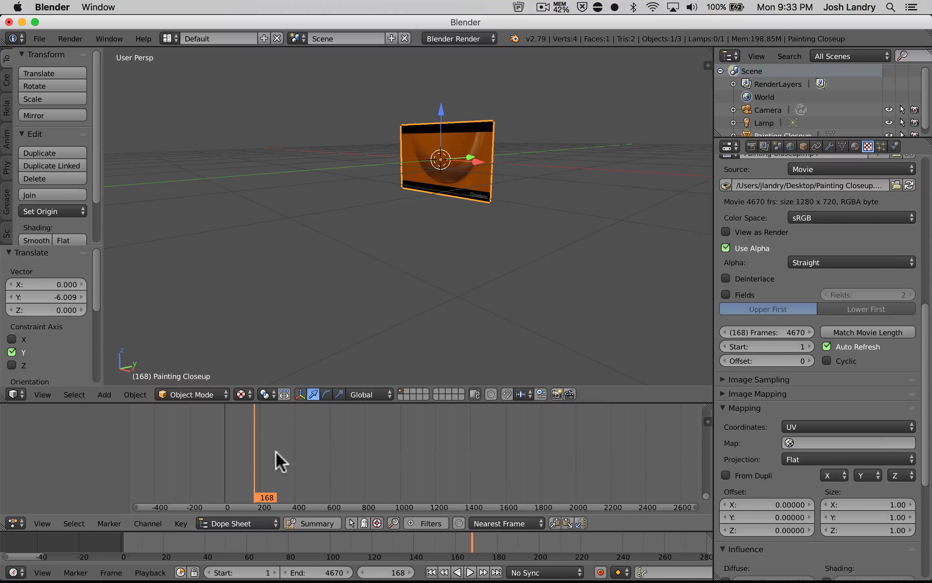
drag(276, 453, 586, 447)
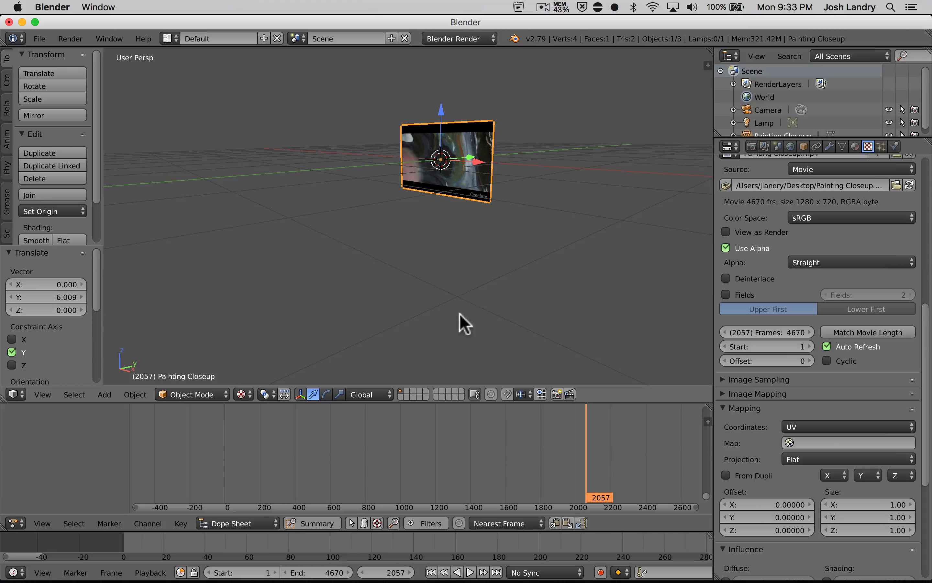
Scale the Painting Closeup plane by about 3.12 to fill the camera frame, and scrub the Dope Sheet to frame 264.
scroll(734, 298, up, 6)
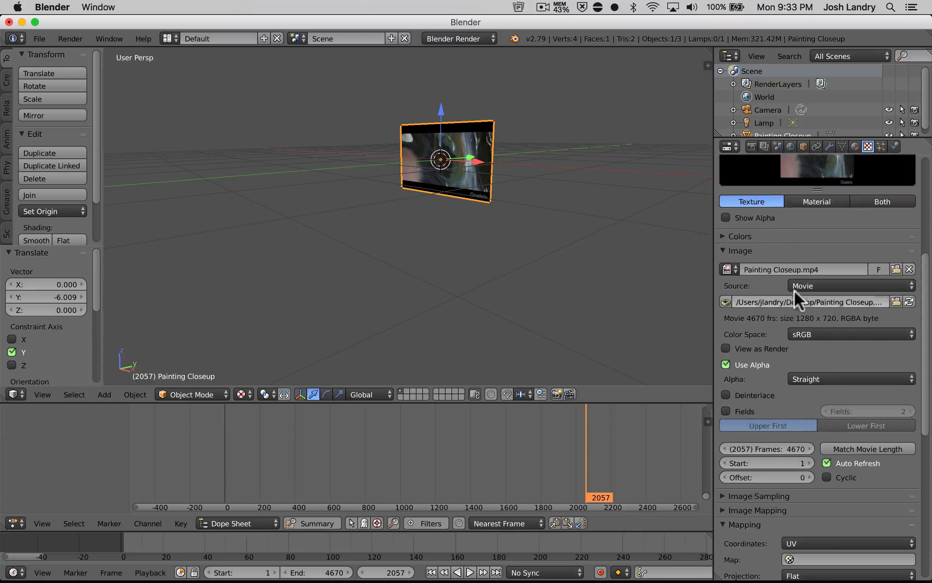
scroll(795, 291, up, 5)
middle_drag(320, 170, 426, 247)
scroll(369, 213, down, 4)
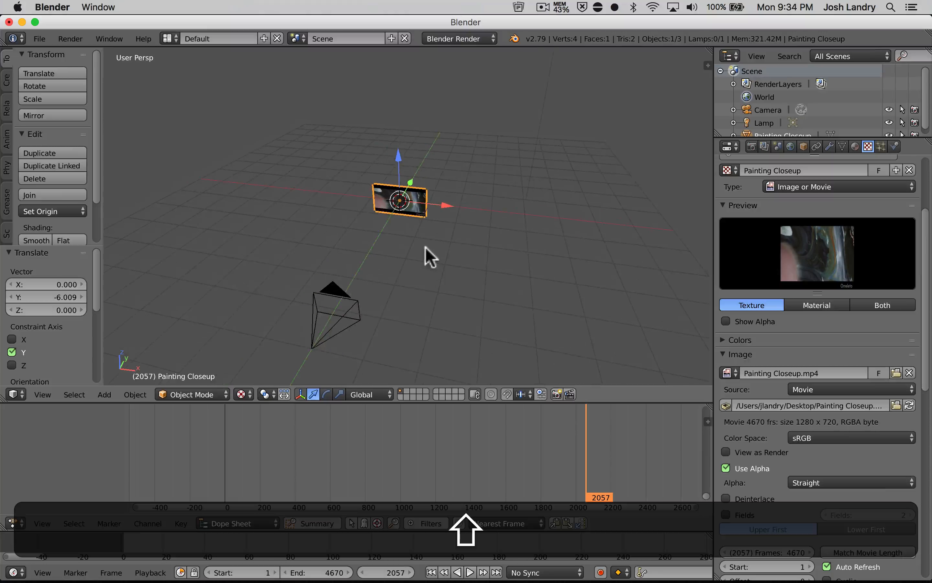
key(0)
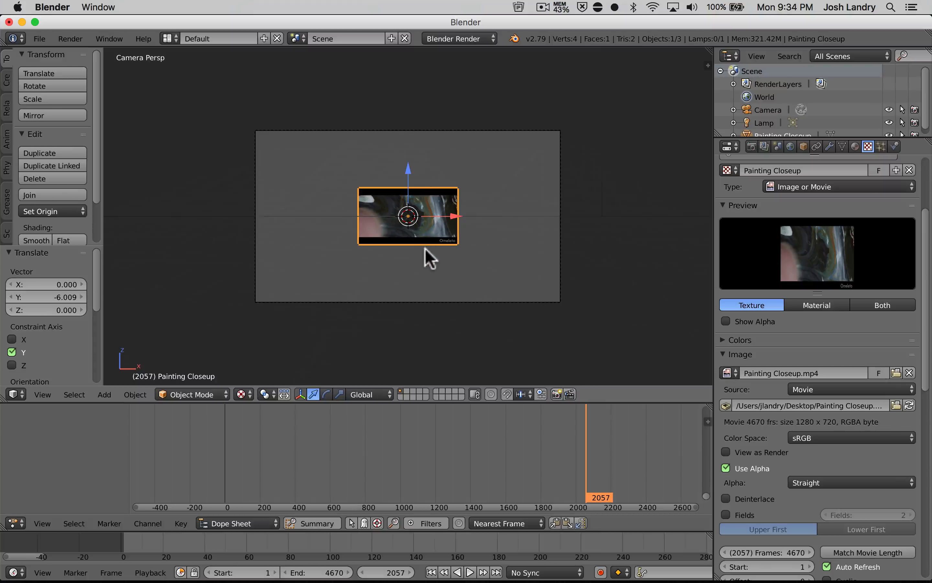
key(s)
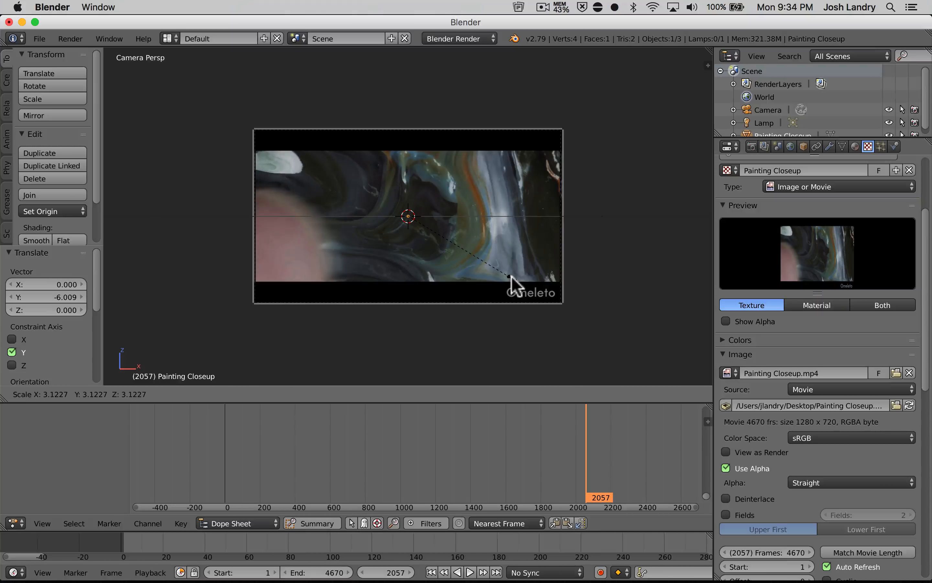
click(511, 276)
drag(562, 447, 271, 437)
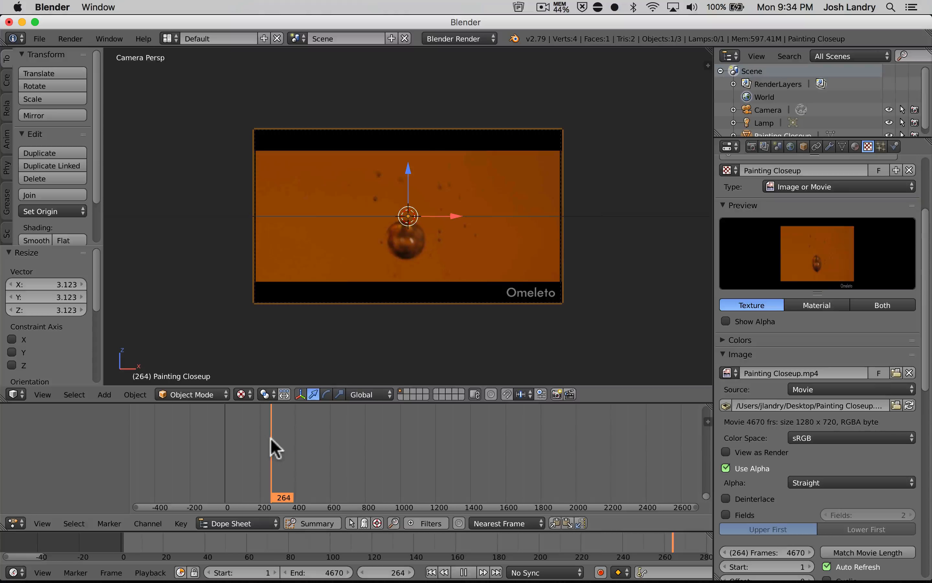
Place the 3D cursor on the empty floor beside the video plane and add a Text object there.
mouse_move(427, 285)
middle_down()
mouse_move(437, 270)
mouse_move(406, 297)
mouse_move(419, 290)
middle_up()
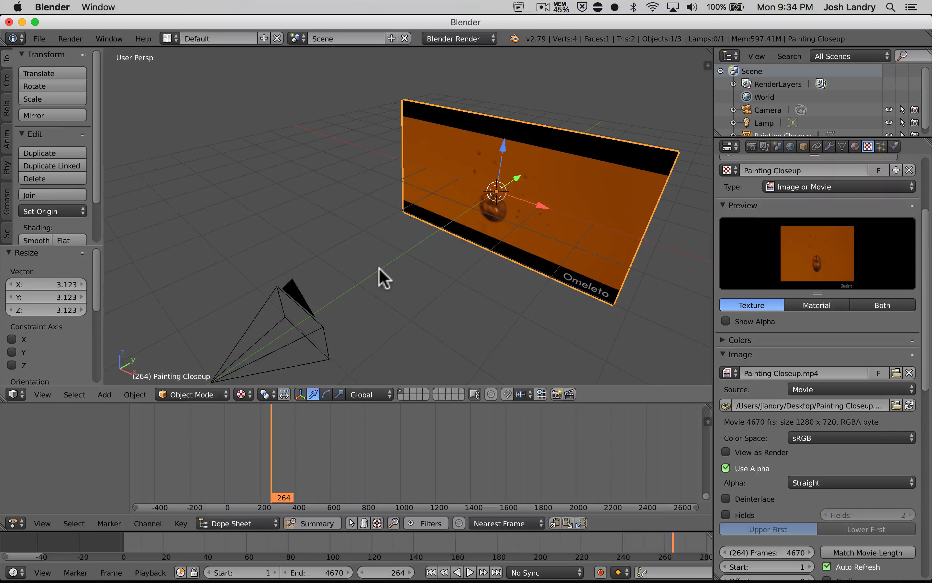
shift+middle_drag(349, 266, 525, 303)
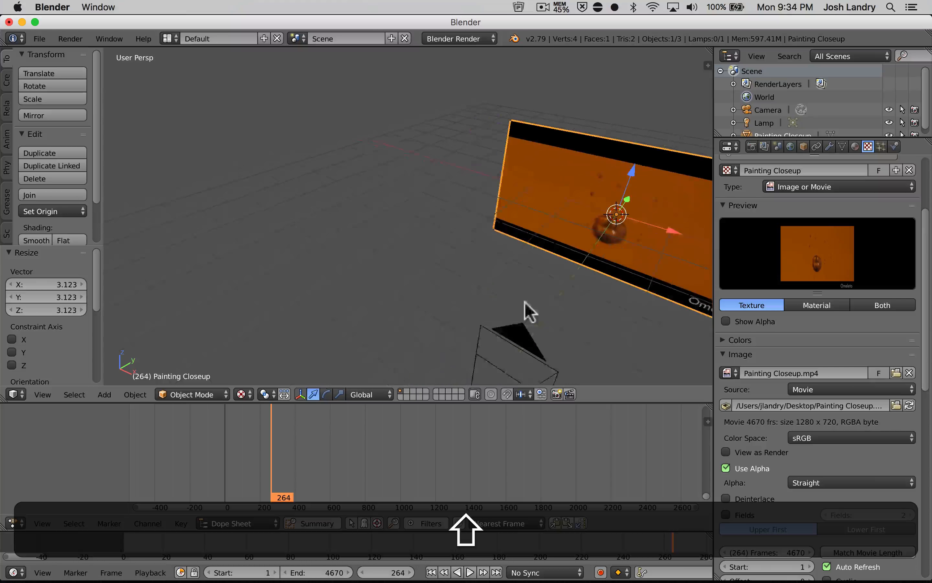
click(369, 235)
middle_drag(406, 281, 431, 281)
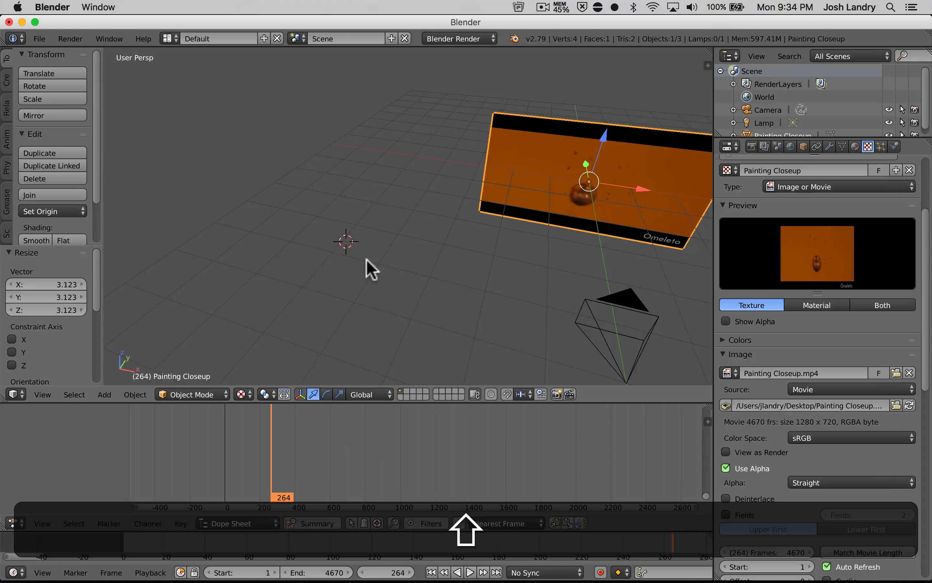
key(shift+a)
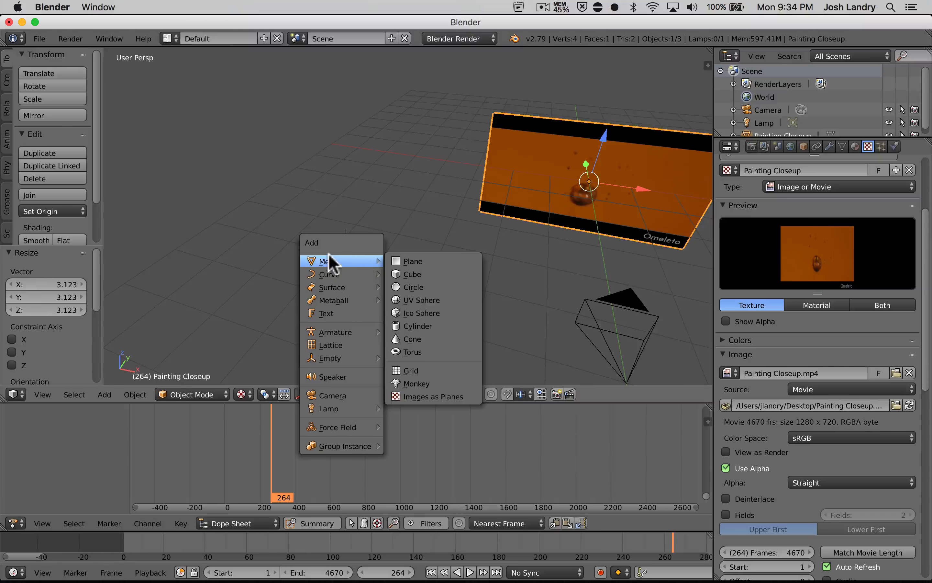
click(335, 314)
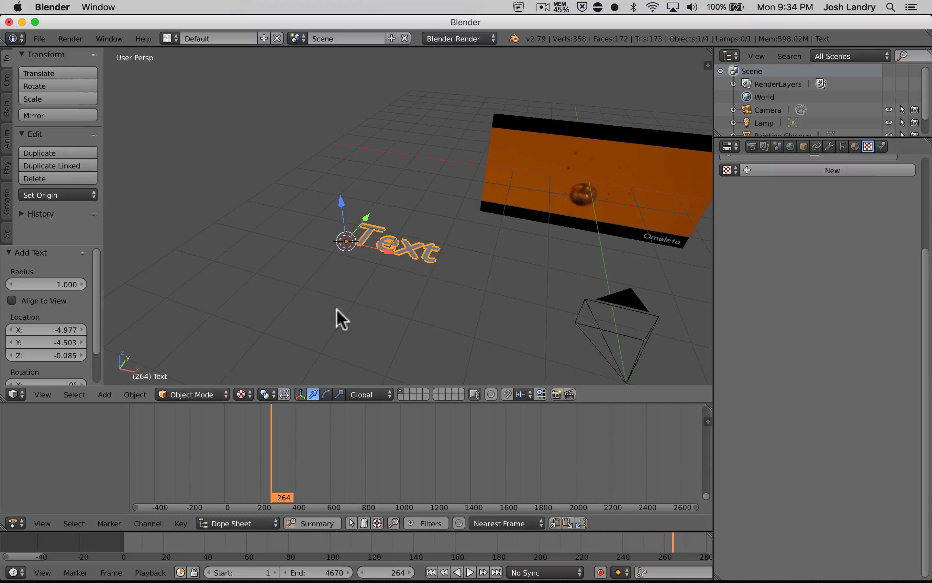
Return the timeline to its first frame and replace the new text object's wording with "Painting", finishing in Object Mode.
scroll(399, 262, up, 3)
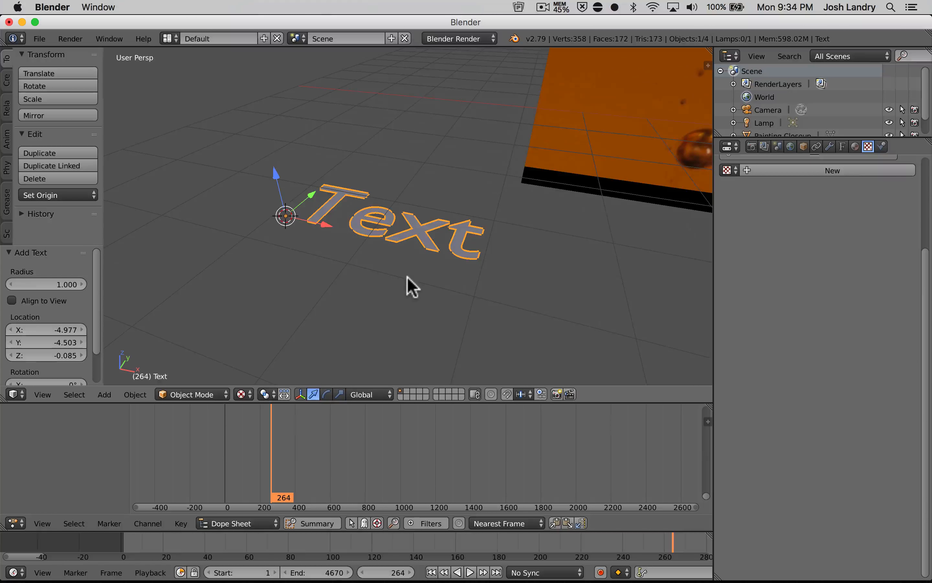
click(431, 572)
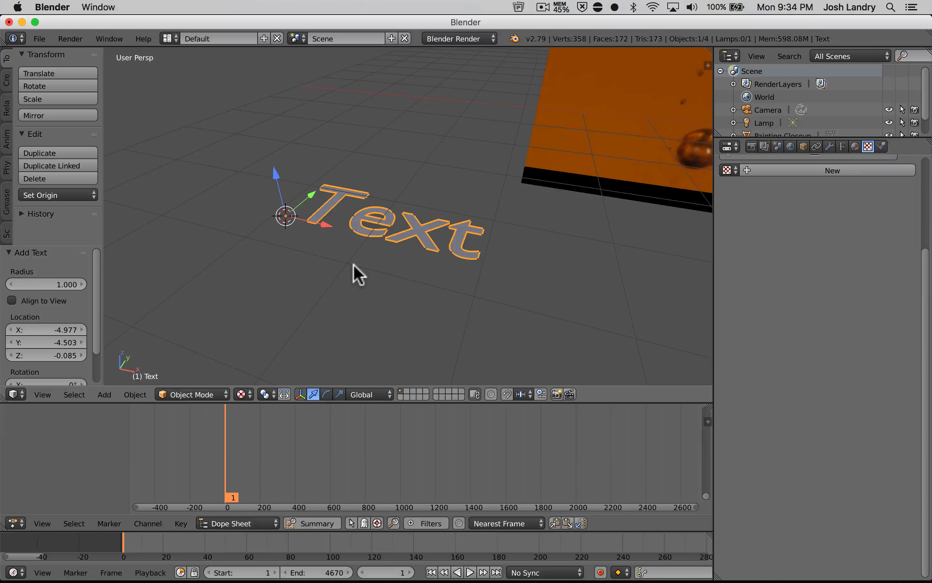
key(Tab)
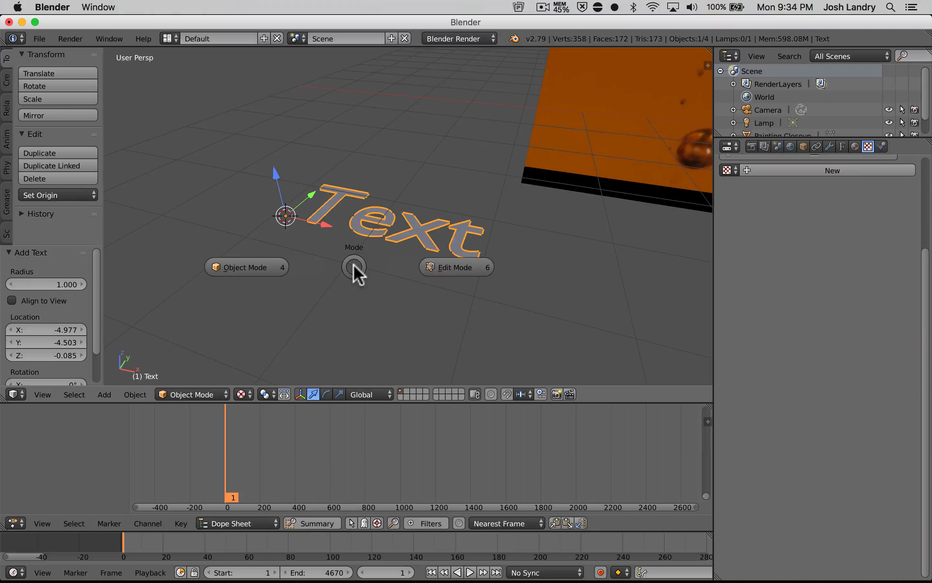
click(458, 267)
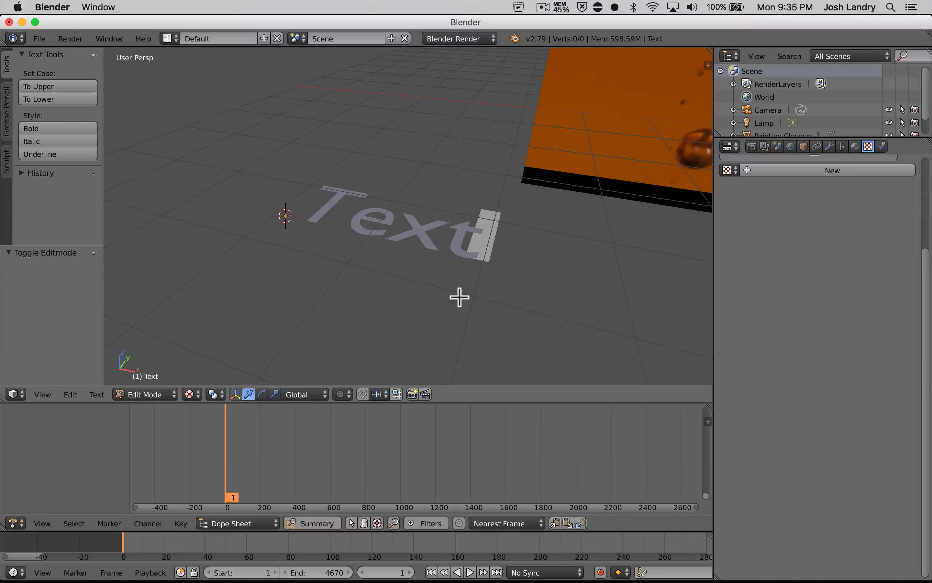
key(BackSpace)
key(BackSpace)
key(BackSpace)
key(BackSpace)
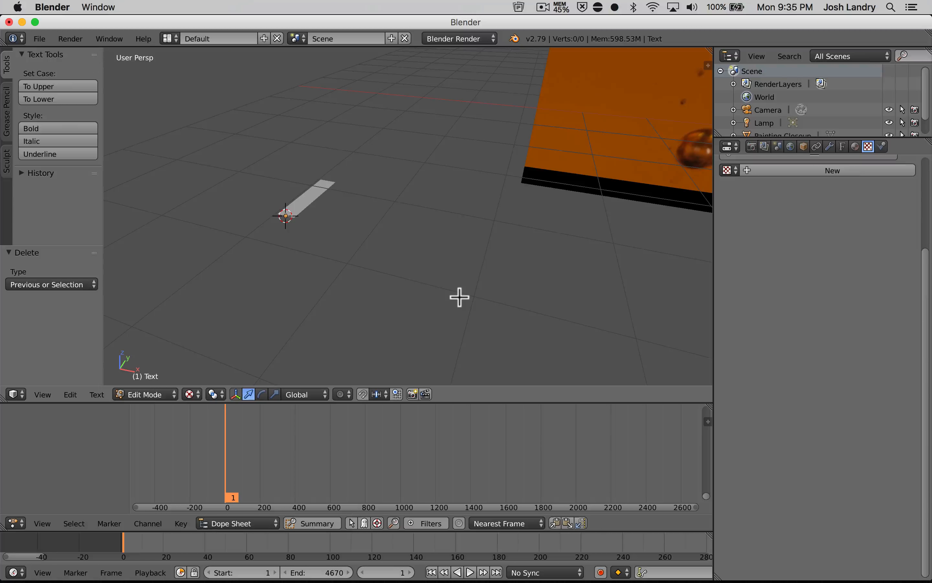
text(P)
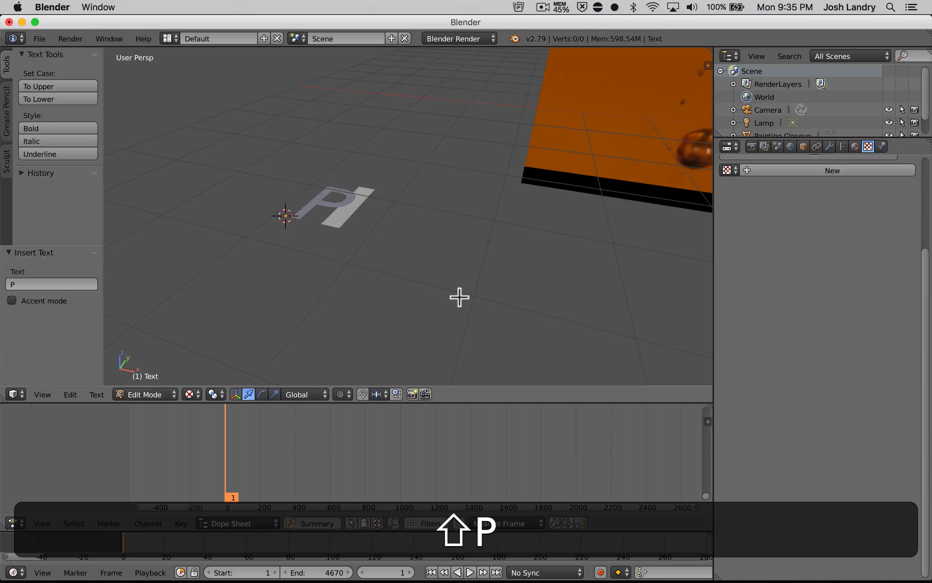
text(ainting)
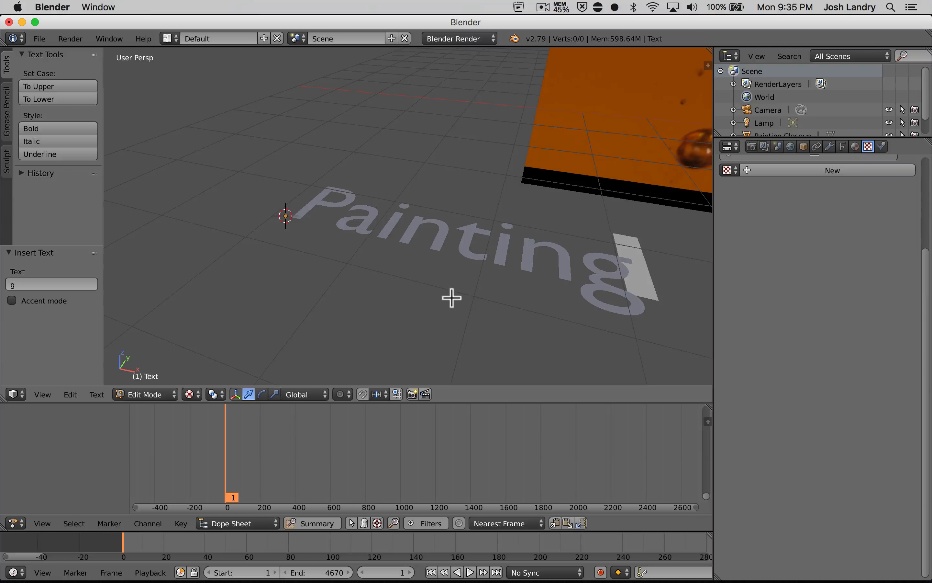
key(Tab)
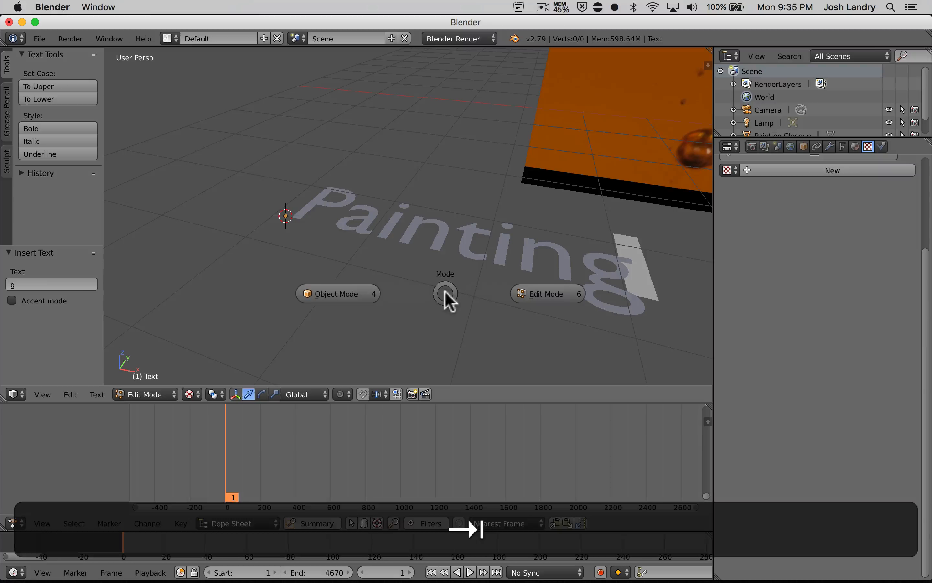
click(340, 292)
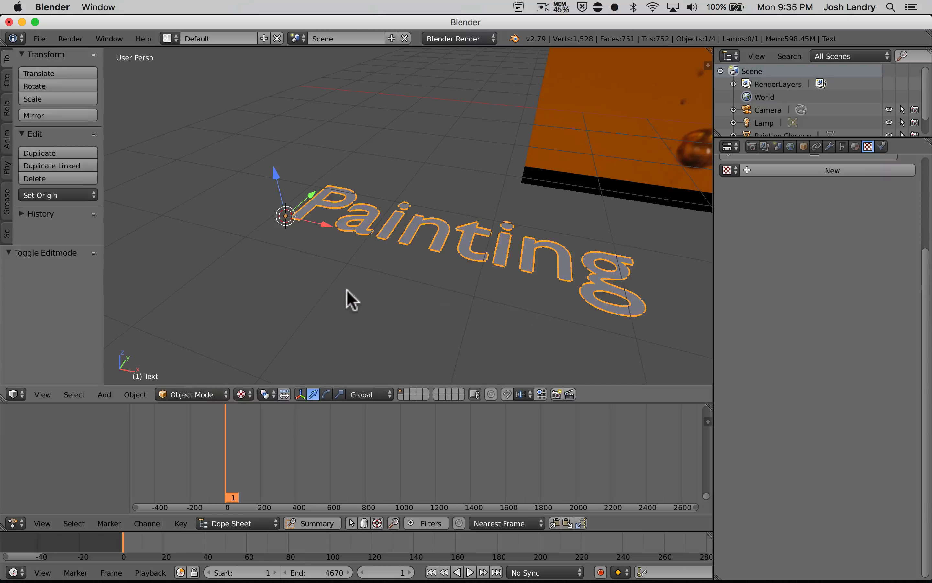
Rotate the "Painting" text 90 degrees around the global X axis to stand it upright.
scroll(402, 280, down, 3)
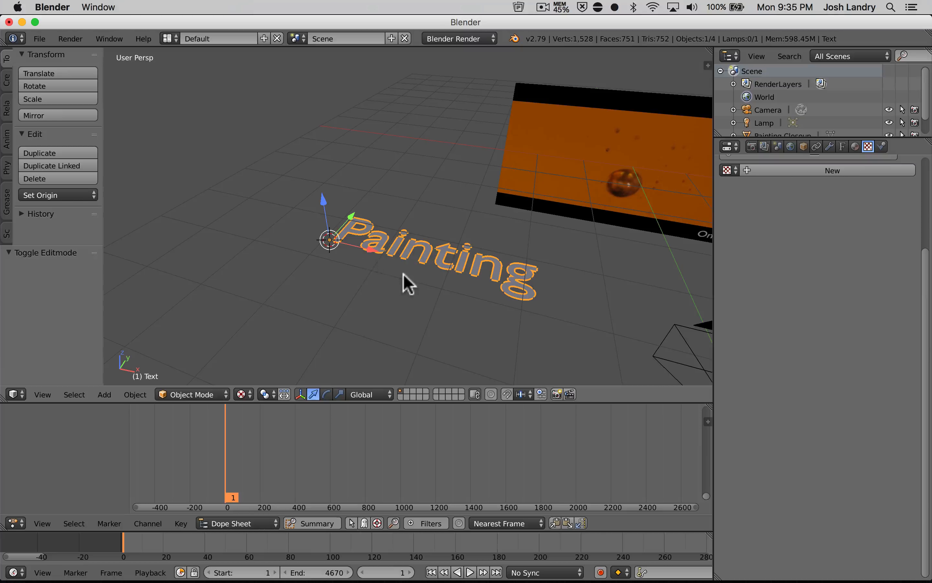
key(r)
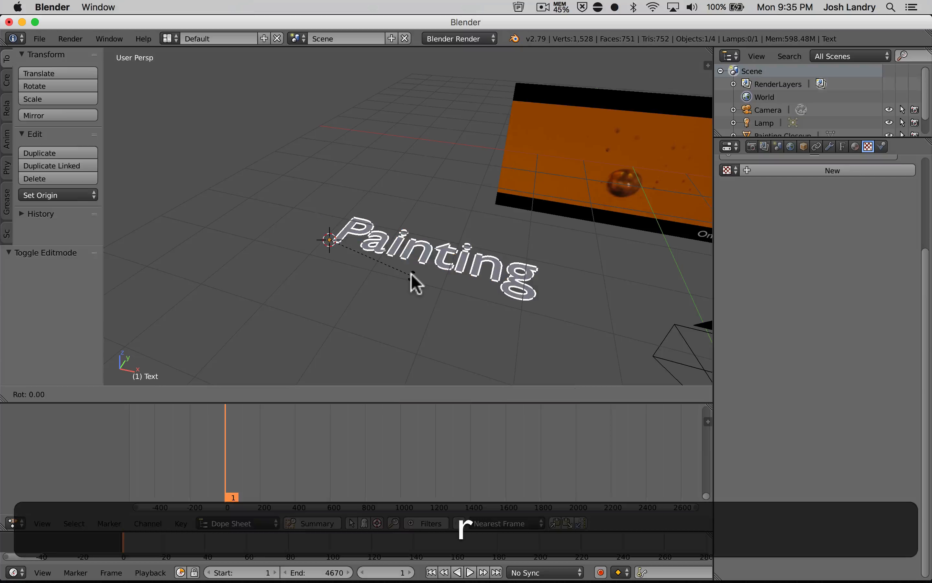
text(x)
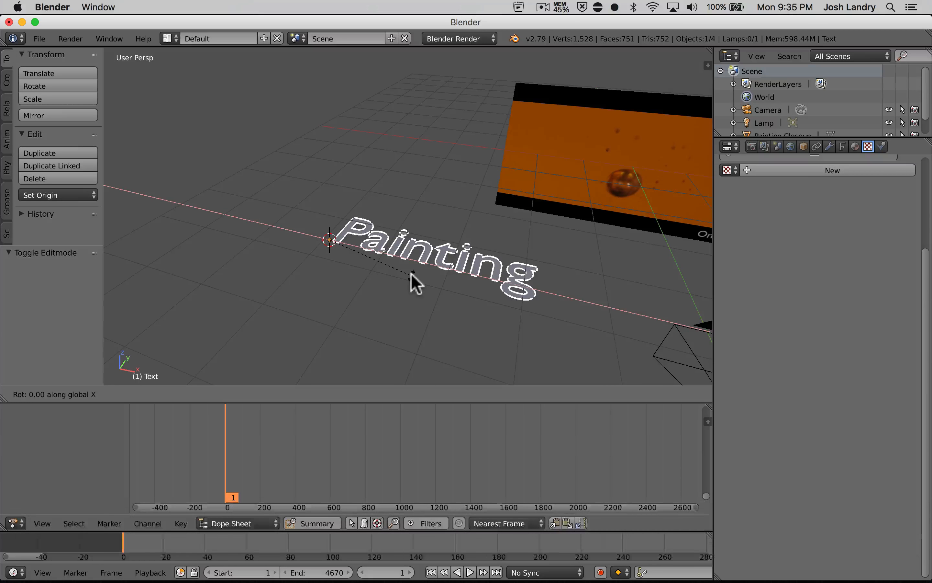
text(90)
key(Return)
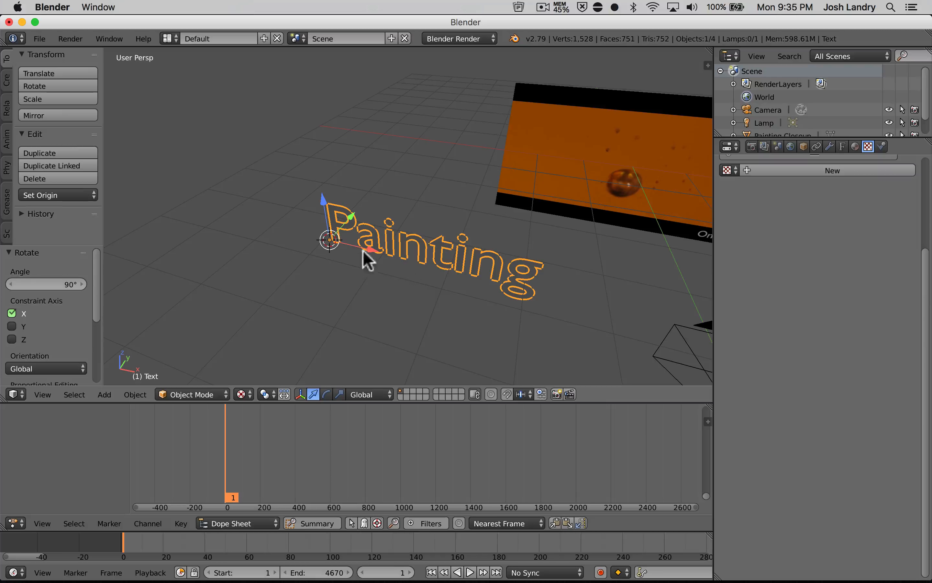
Move the "Painting" text onto the video plane's lower corner, about 4.33 along Y, 2.29 along X and -1.13 along Z.
key(g)
key(y)
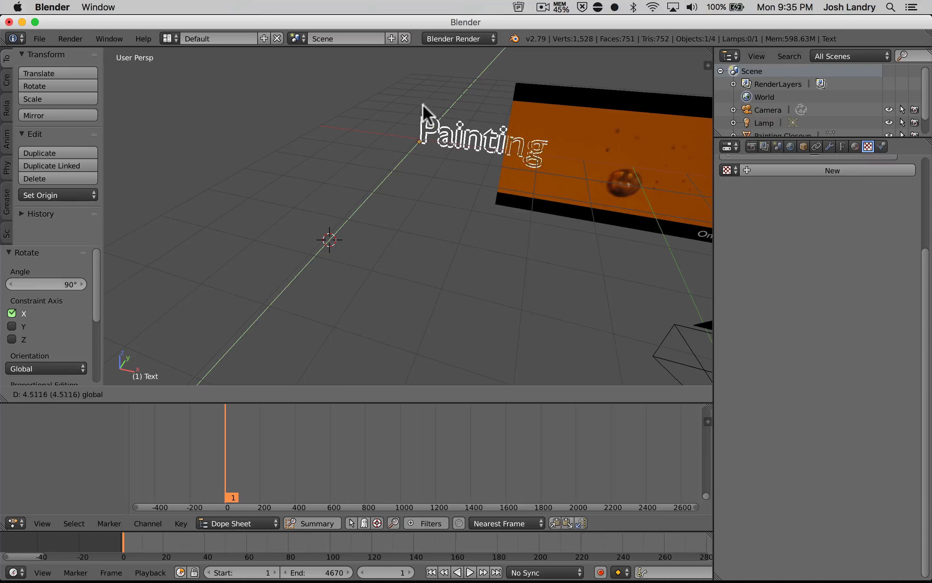
key(Return)
key(g)
key(x)
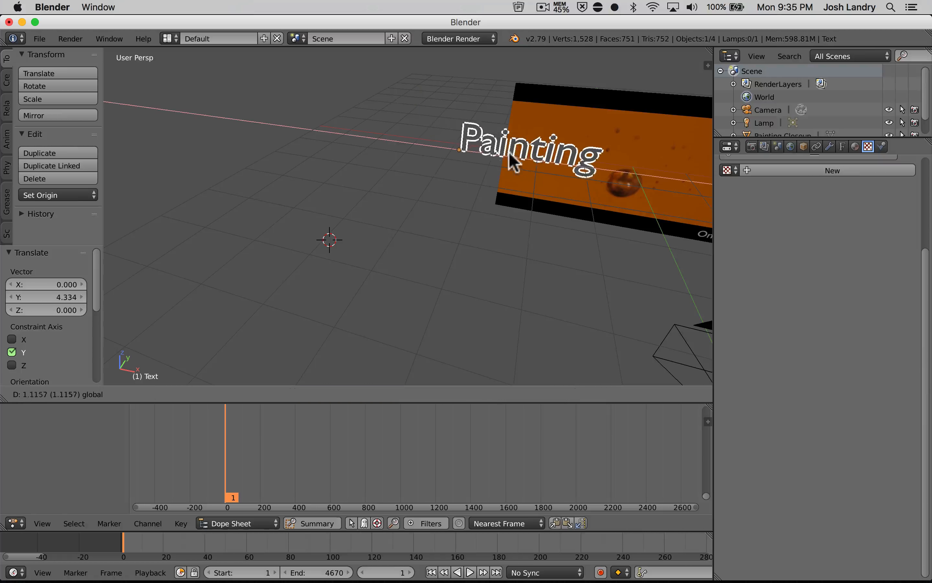
key(Return)
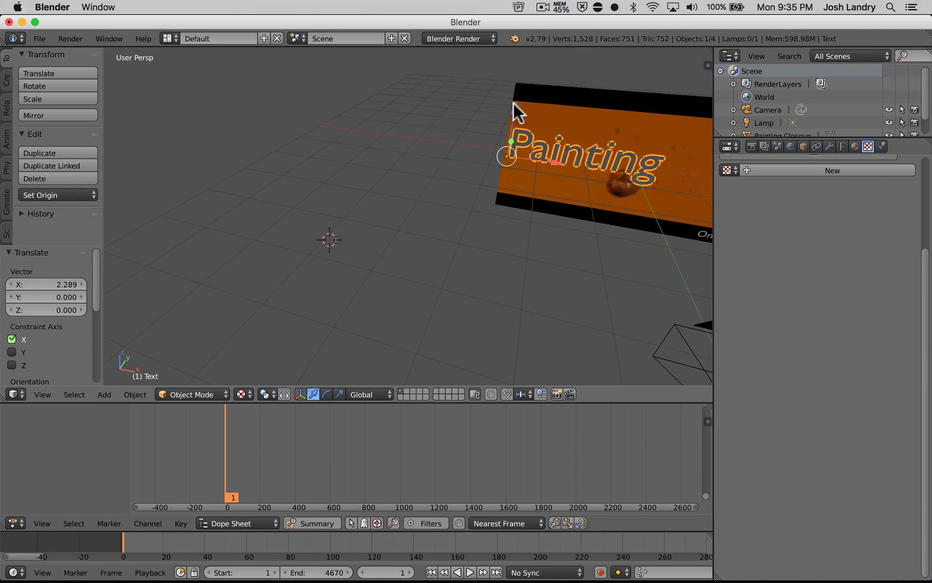
key(g)
key(z)
key(Return)
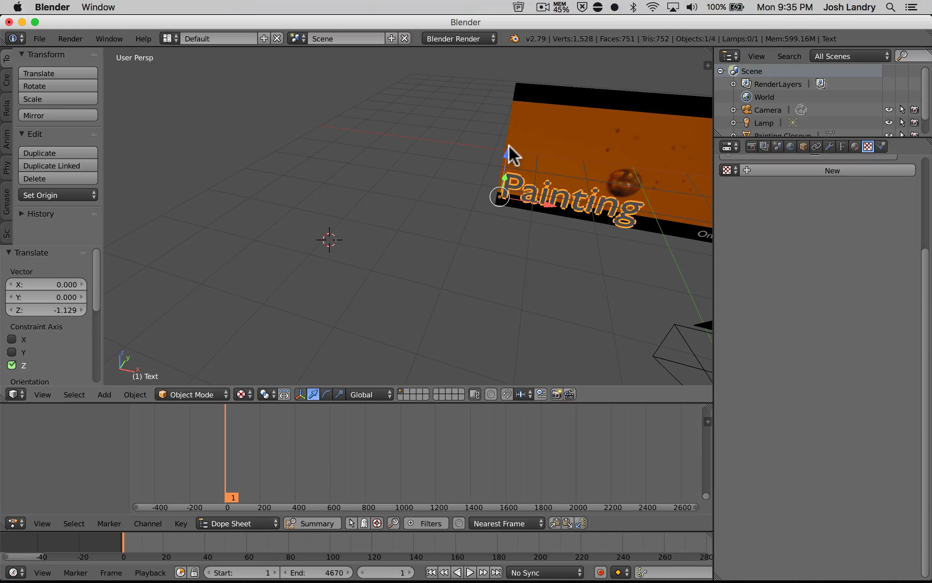
In camera view, nudge the "Painting" text slightly inward along X and about 0.01 up along Z.
mouse_move(550, 257)
middle_down()
mouse_move(537, 259)
mouse_move(556, 251)
middle_up()
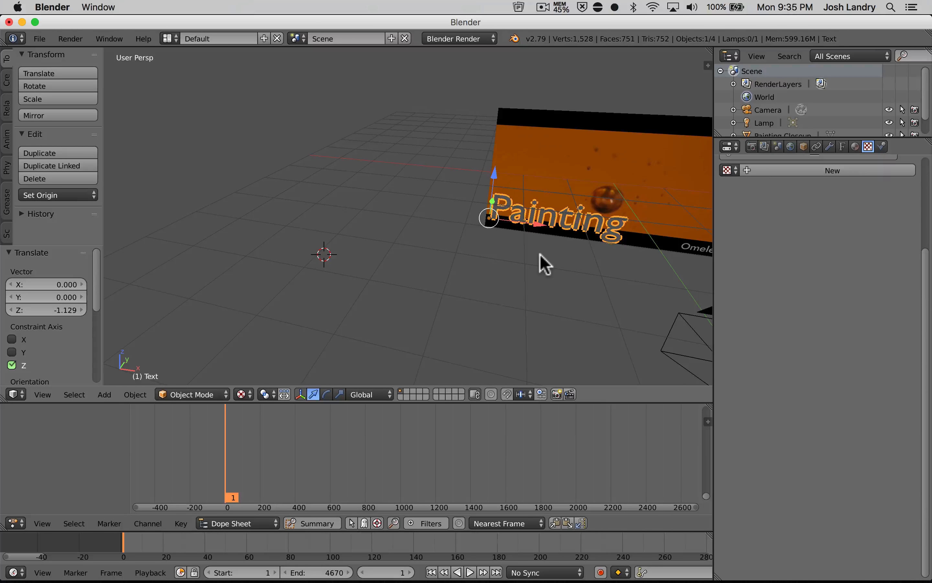
key(KP_0)
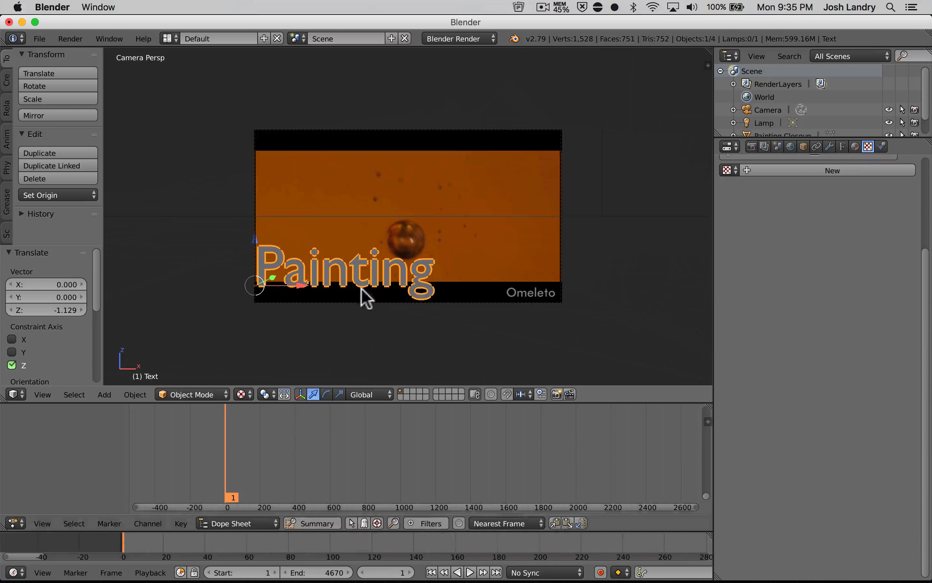
drag(301, 288, 310, 295)
drag(260, 233, 259, 235)
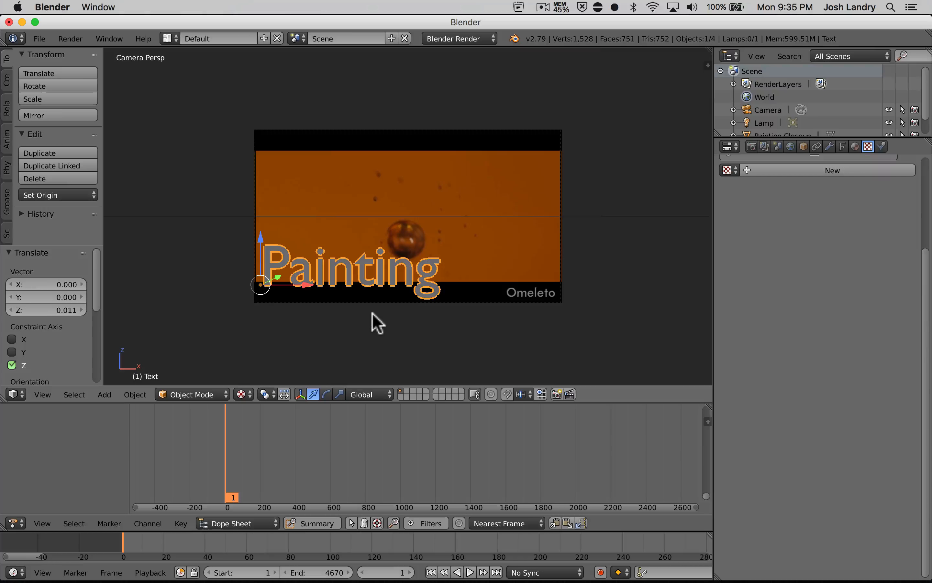
Scale the "Painting" text by about 0.938 and move it about -4.86 along X, away from the video plane.
key(s)
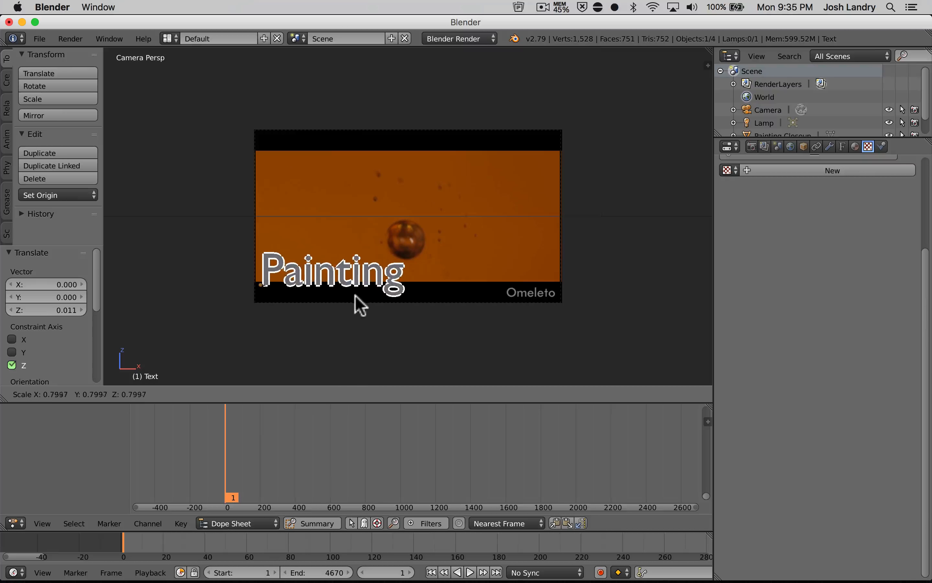
click(369, 295)
mouse_move(416, 292)
middle_down()
mouse_move(395, 302)
mouse_move(408, 280)
mouse_move(408, 306)
mouse_move(383, 260)
mouse_move(409, 324)
mouse_move(389, 288)
middle_up()
key(g)
key(x)
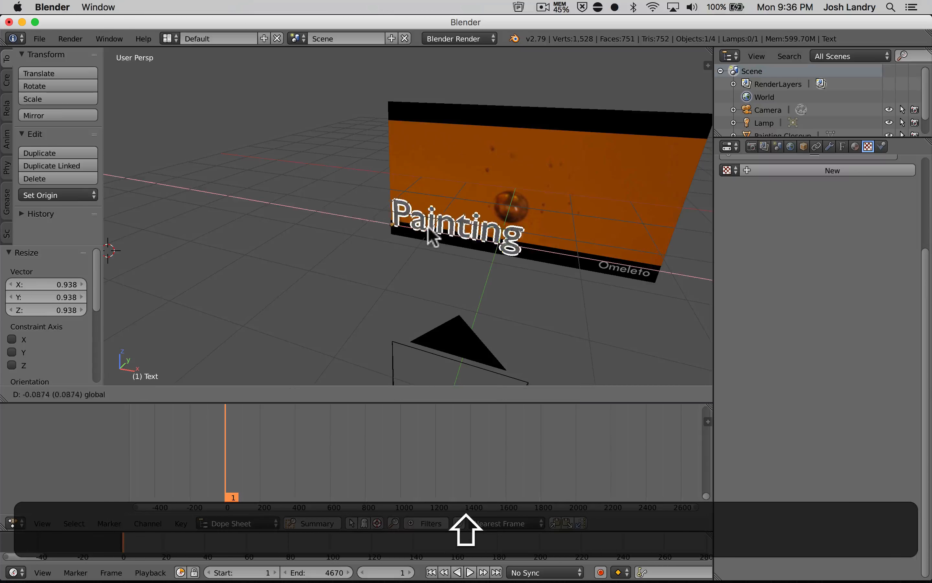
click(288, 186)
Frame the "Painting" text closely in the 3D view and examine it from several angles.
mouse_move(277, 235)
shift+middle_down()
mouse_move(376, 276)
mouse_move(318, 250)
mouse_move(305, 227)
shift+middle_up()
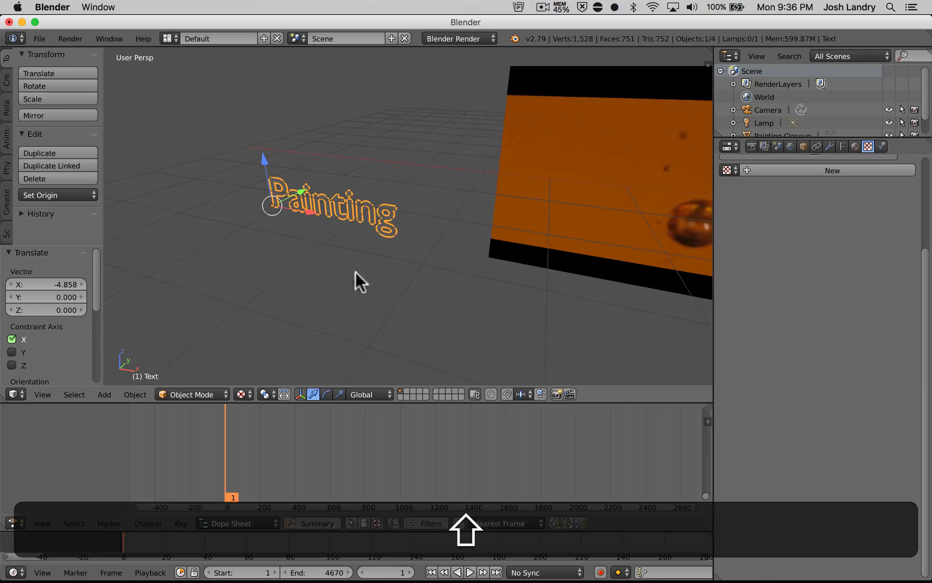
shift+middle_drag(356, 273, 471, 298)
middle_drag(379, 253, 380, 242)
click(46, 394)
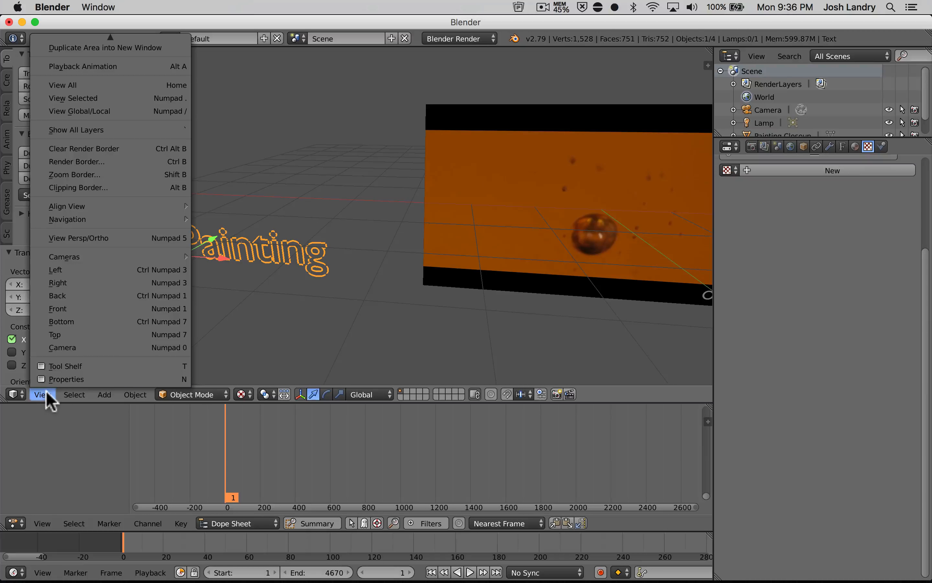
mouse_move(73, 255)
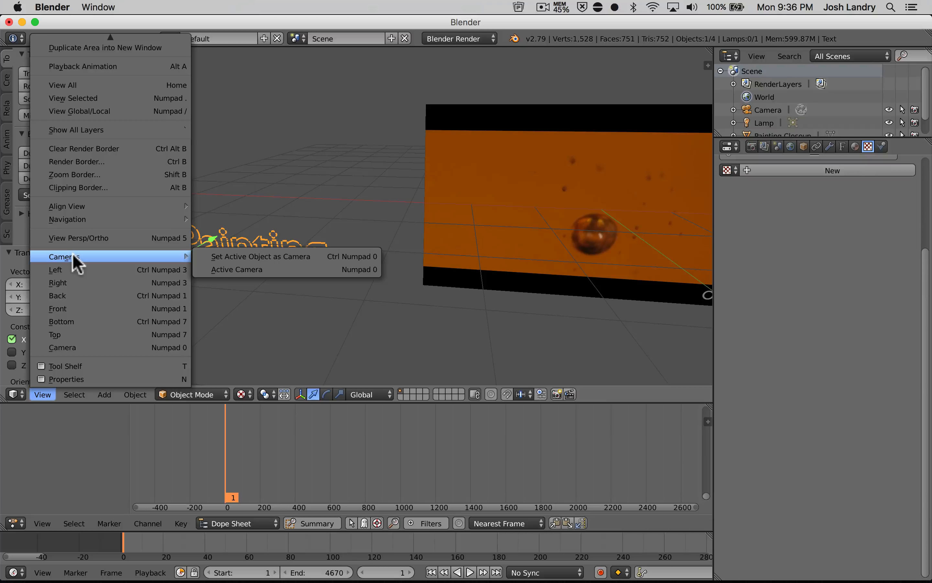
mouse_move(82, 219)
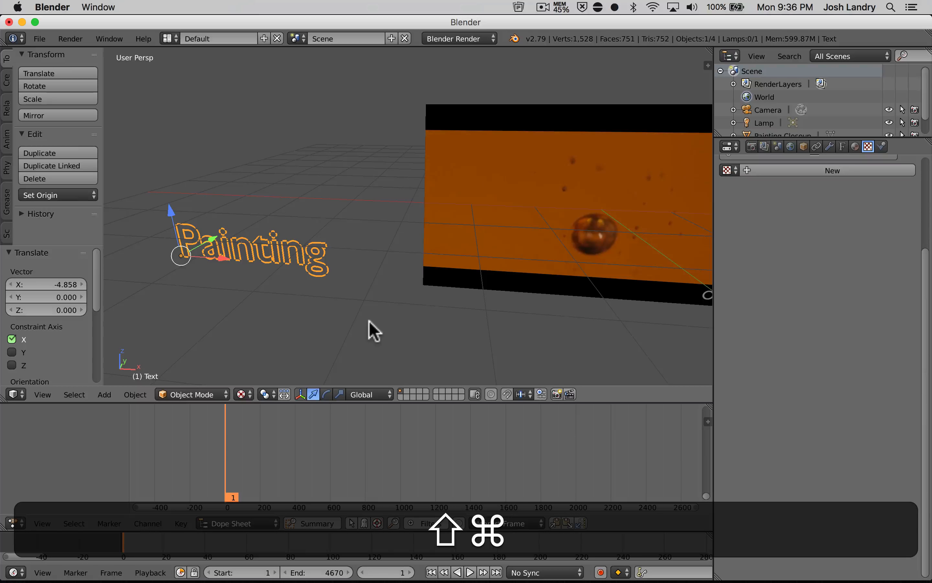
key(shift+super+i)
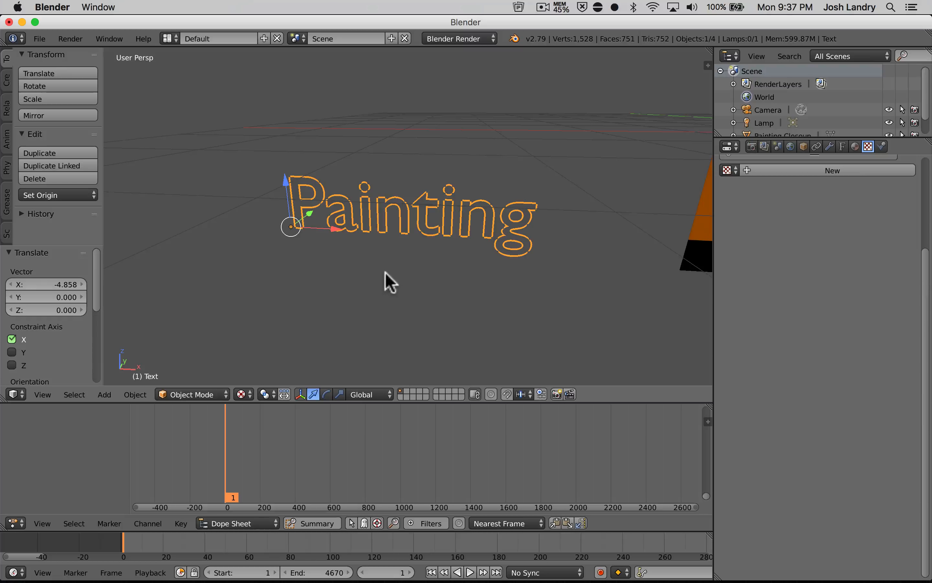
middle_drag(385, 272, 373, 254)
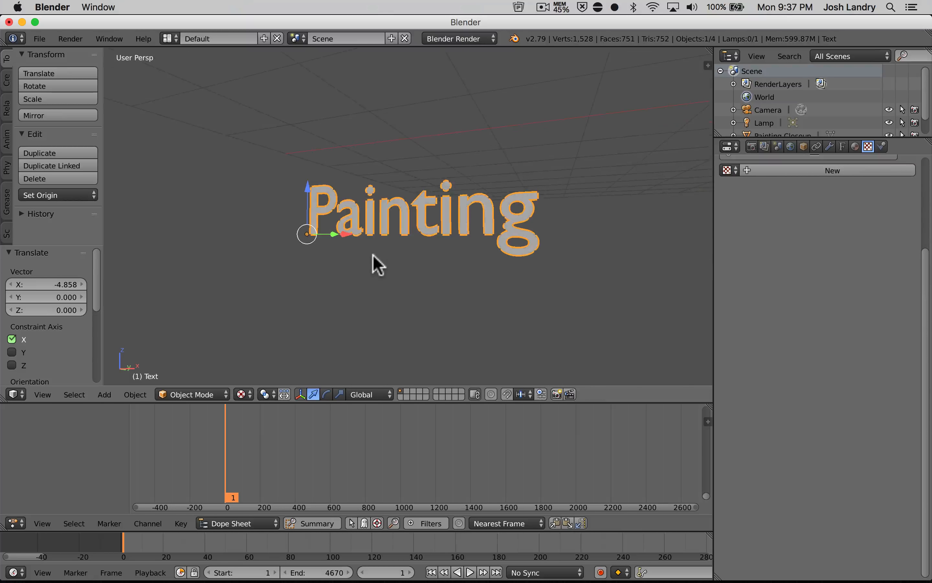
scroll(377, 265, up, 3)
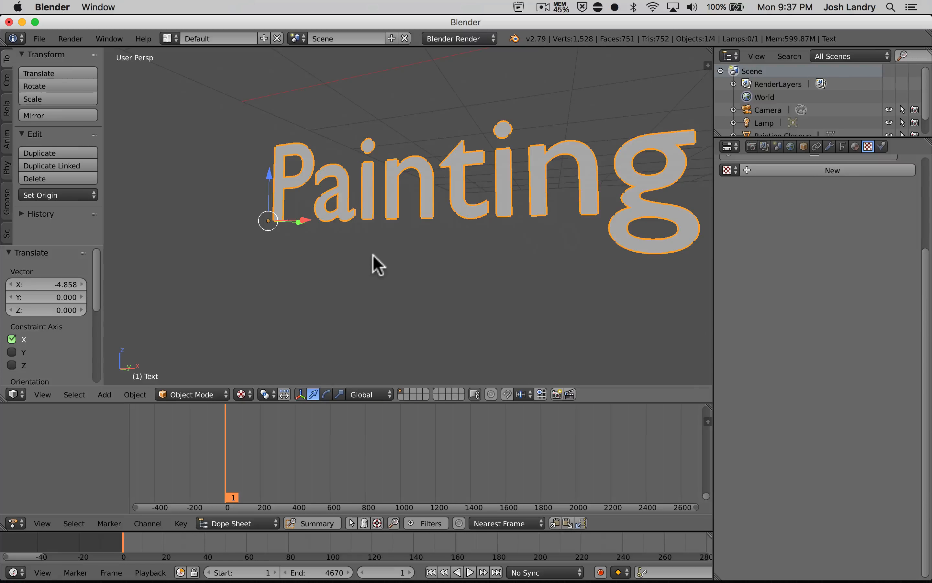
scroll(373, 255, down, 2)
shift+middle_drag(385, 250, 339, 291)
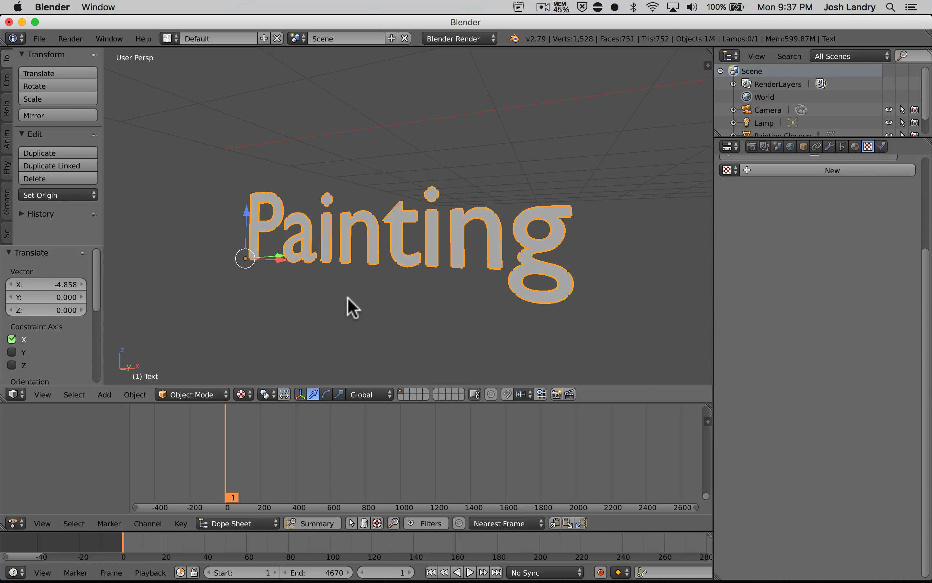
mouse_move(350, 275)
middle_down()
mouse_move(361, 284)
mouse_move(361, 269)
middle_up()
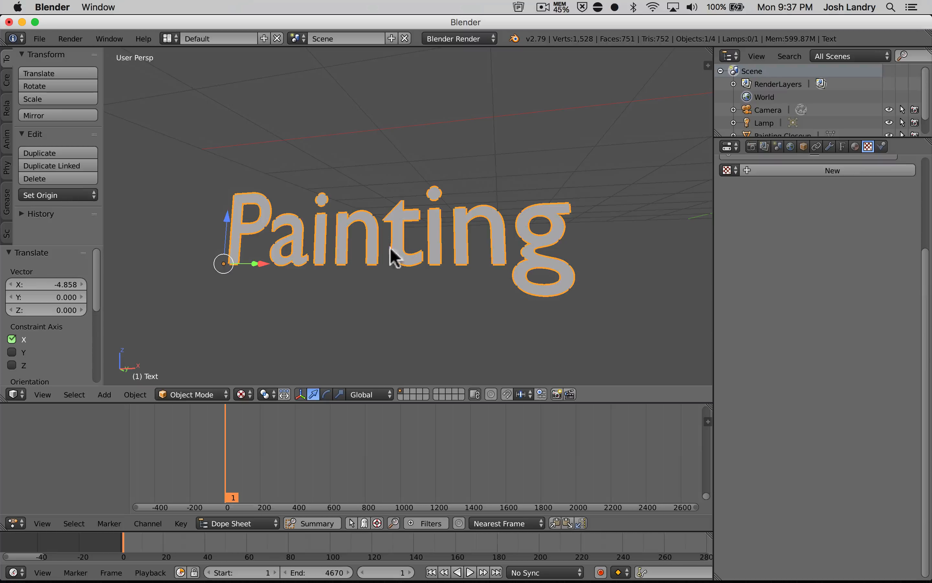
middle_drag(431, 245, 409, 240)
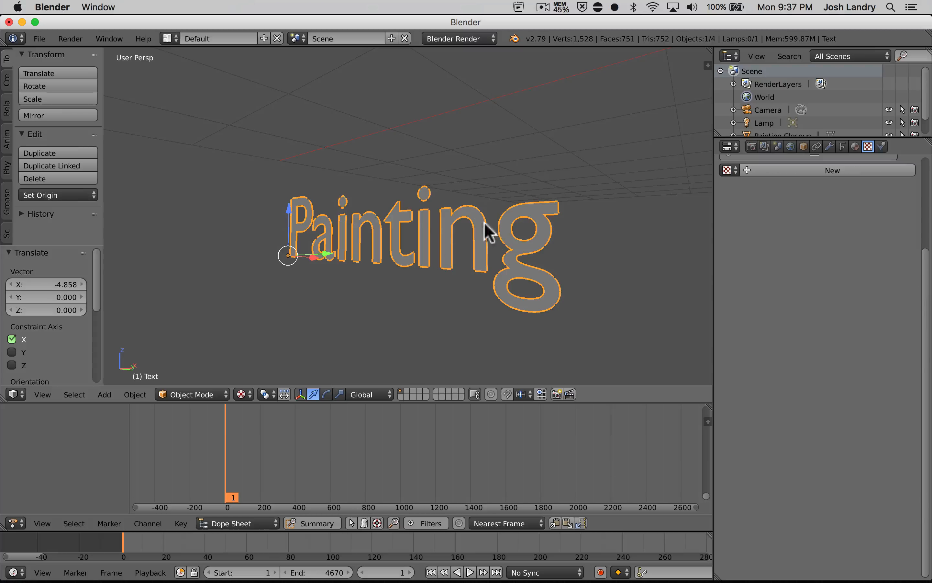
Create a new material for the text object and name it "Painting".
scroll(869, 239, up, 5)
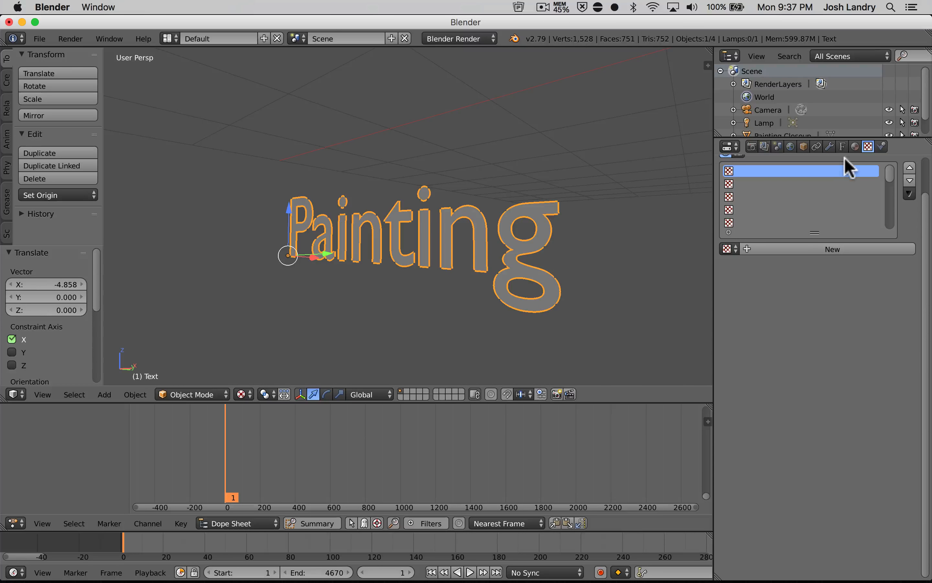
click(855, 146)
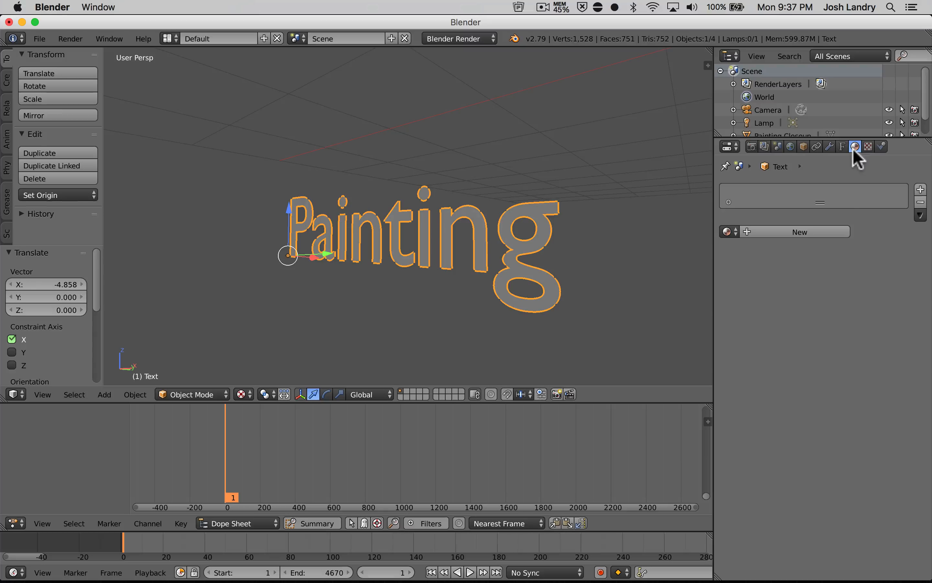
click(802, 233)
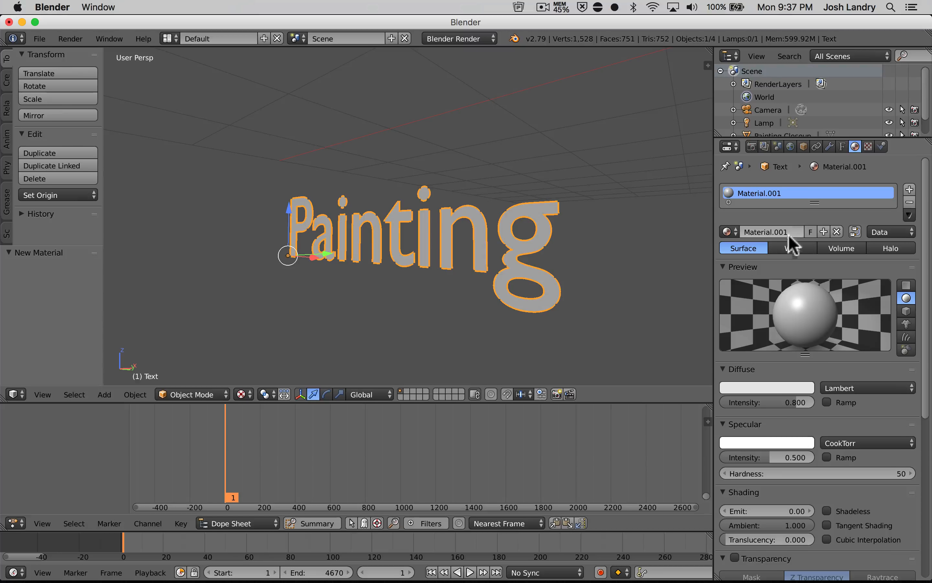
click(771, 231)
text(Pain)
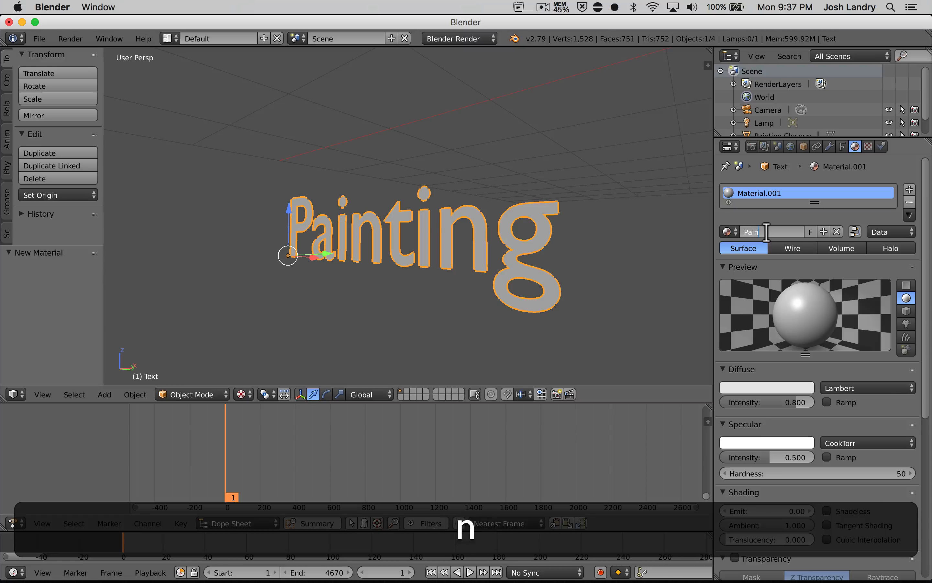
text(ting)
key(Return)
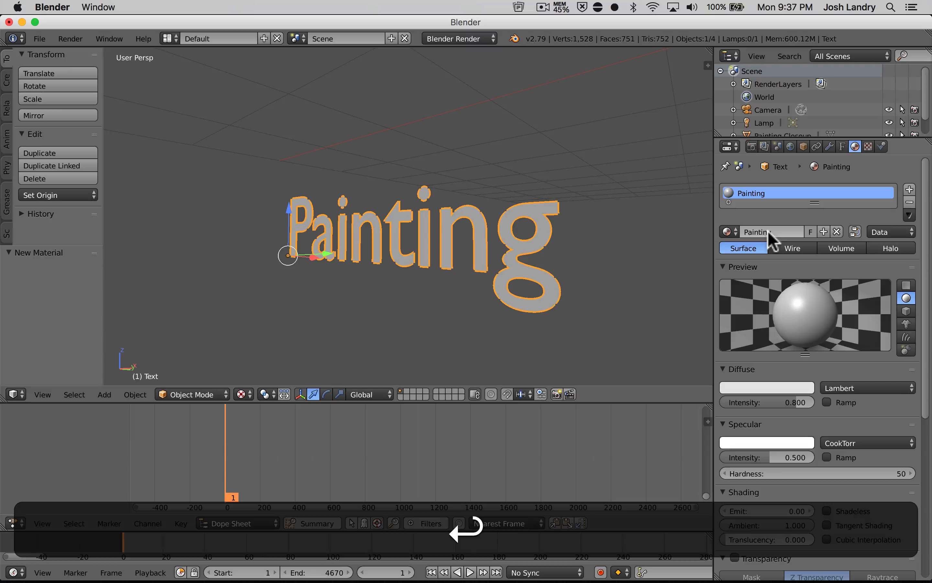
Give the "Painting" material a light green diffuse color and make it shadeless.
click(766, 388)
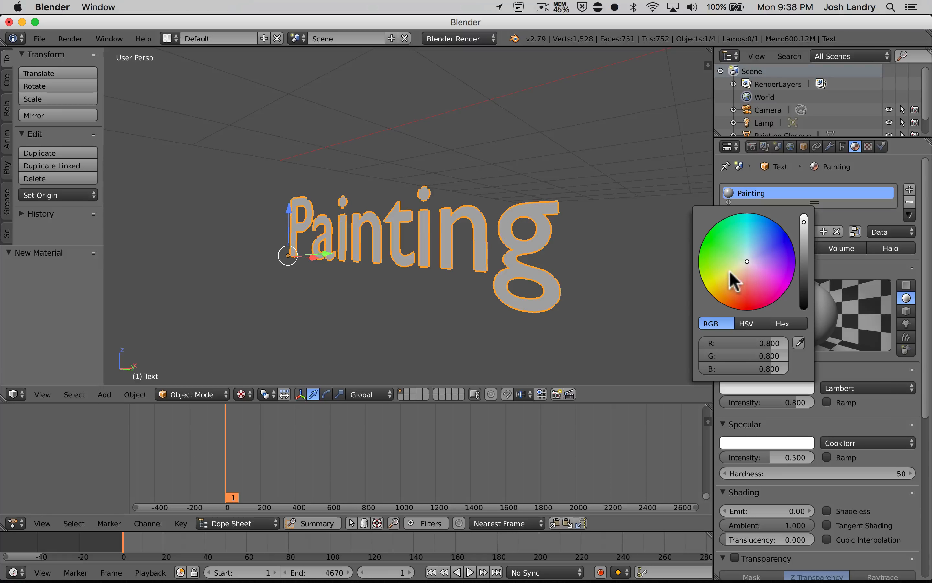
click(727, 254)
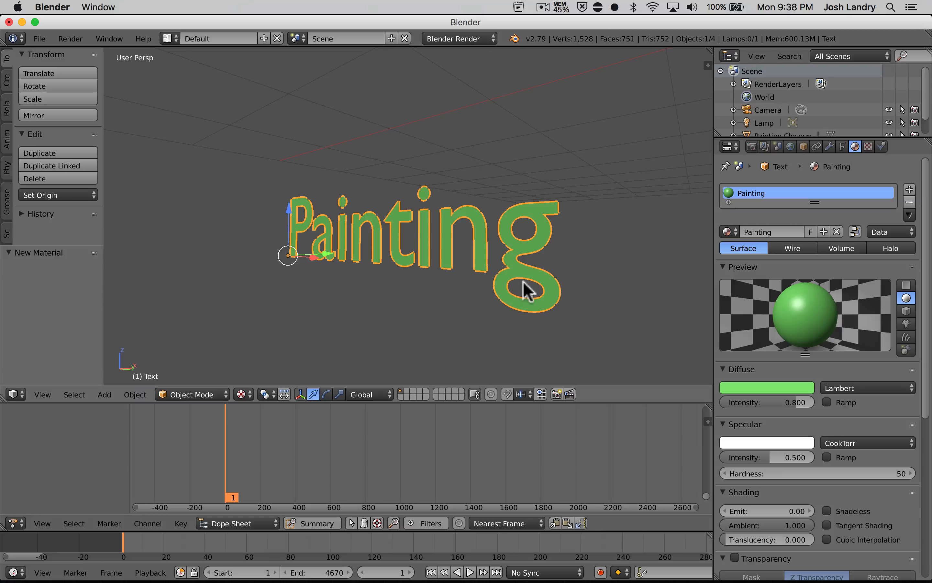
scroll(767, 389, down, 4)
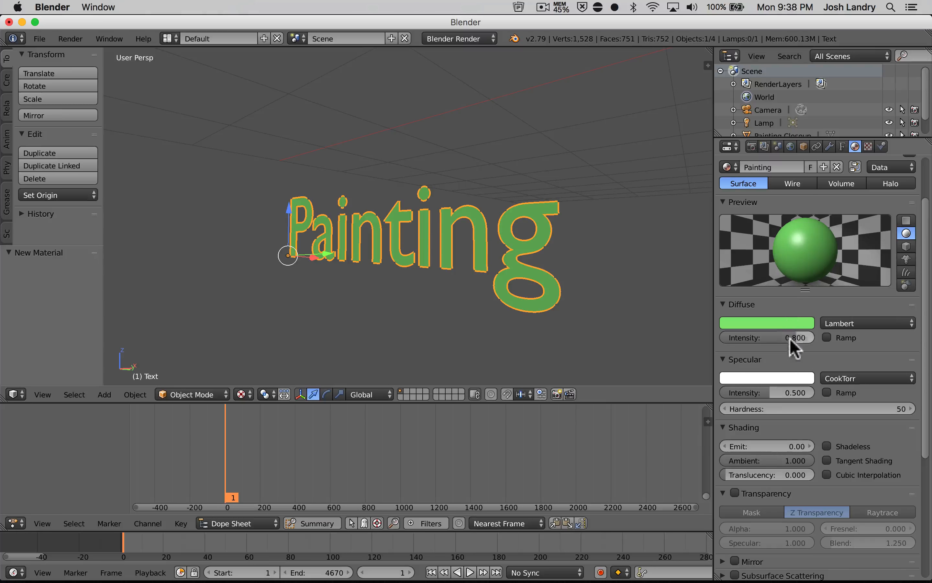
scroll(792, 342, down, 4)
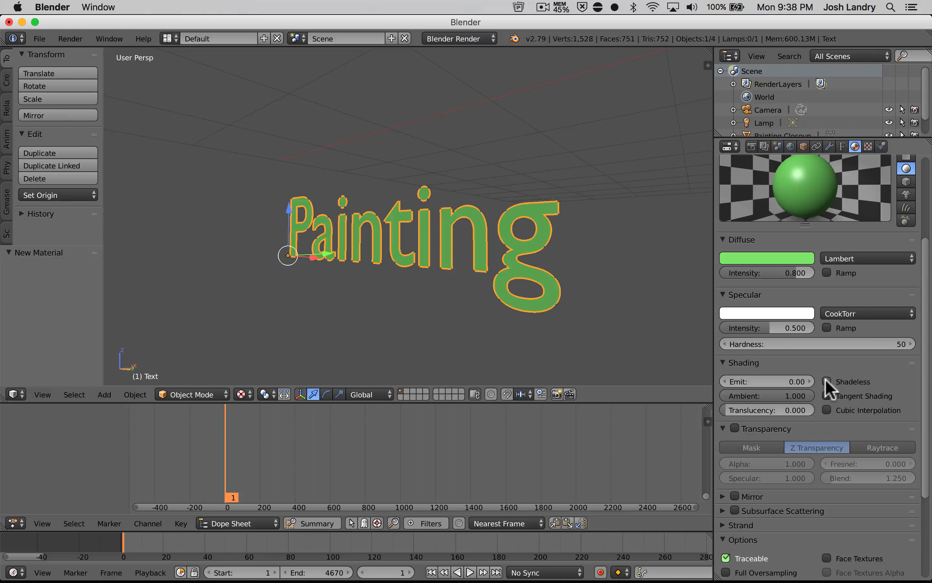
click(827, 381)
scroll(783, 286, up, 5)
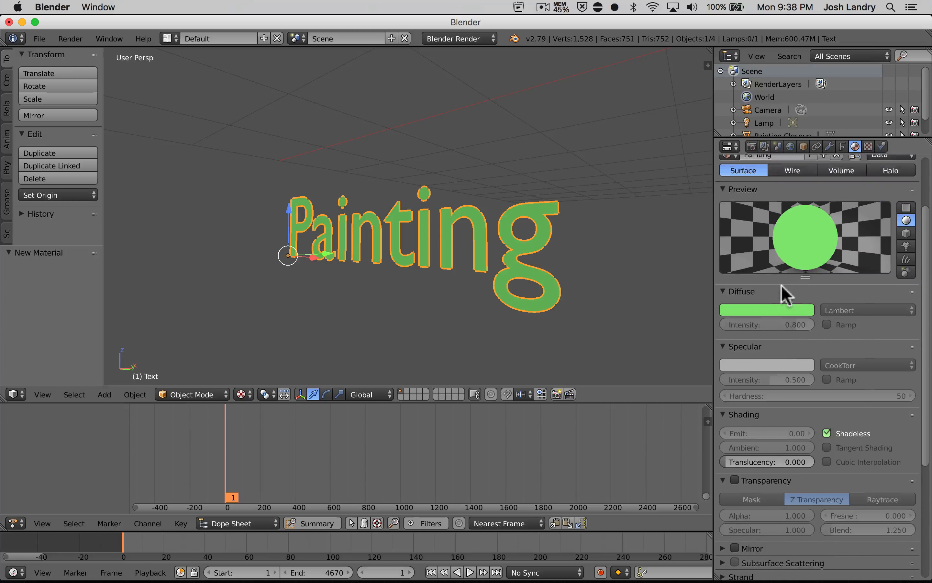
scroll(766, 297, up, 3)
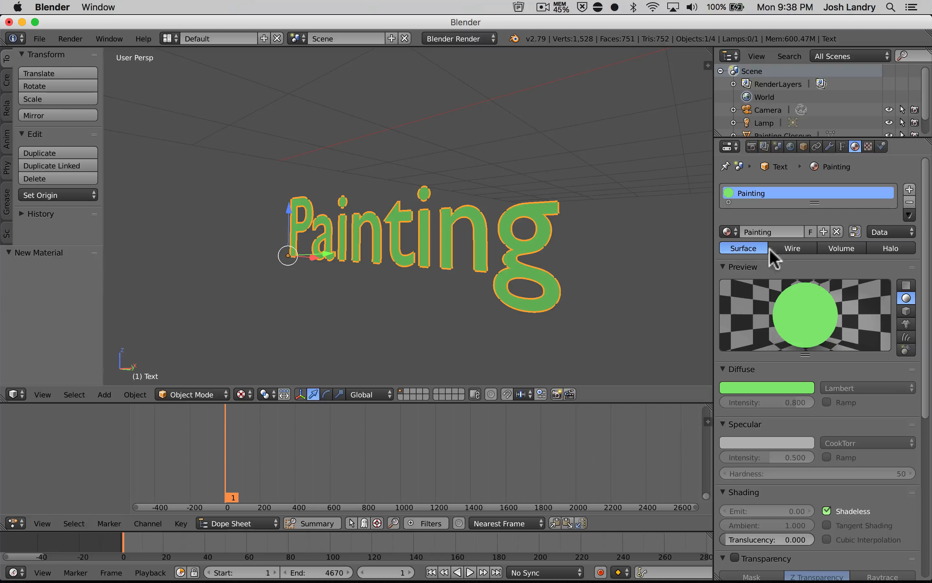
Open the text object's font data settings at its geometry options.
middle_drag(541, 245, 542, 250)
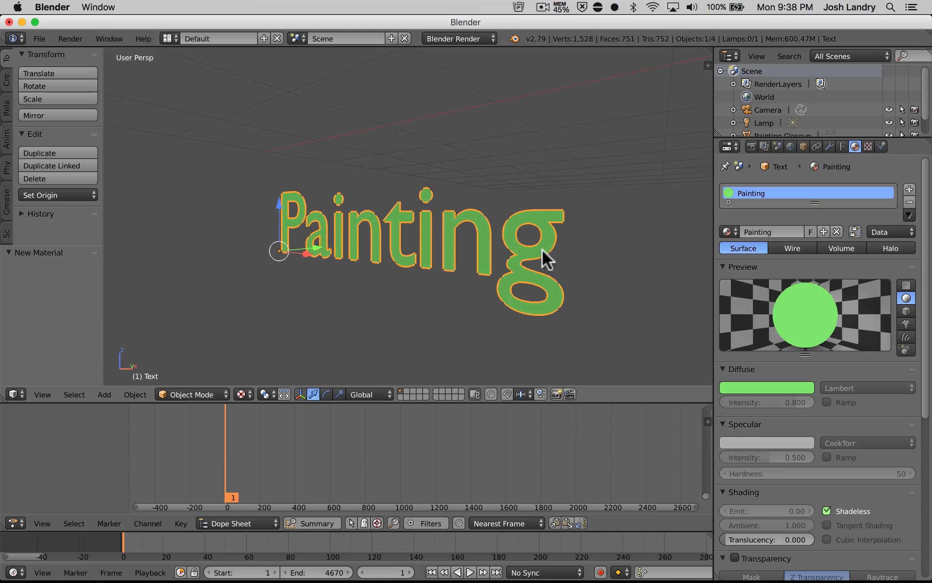
click(842, 145)
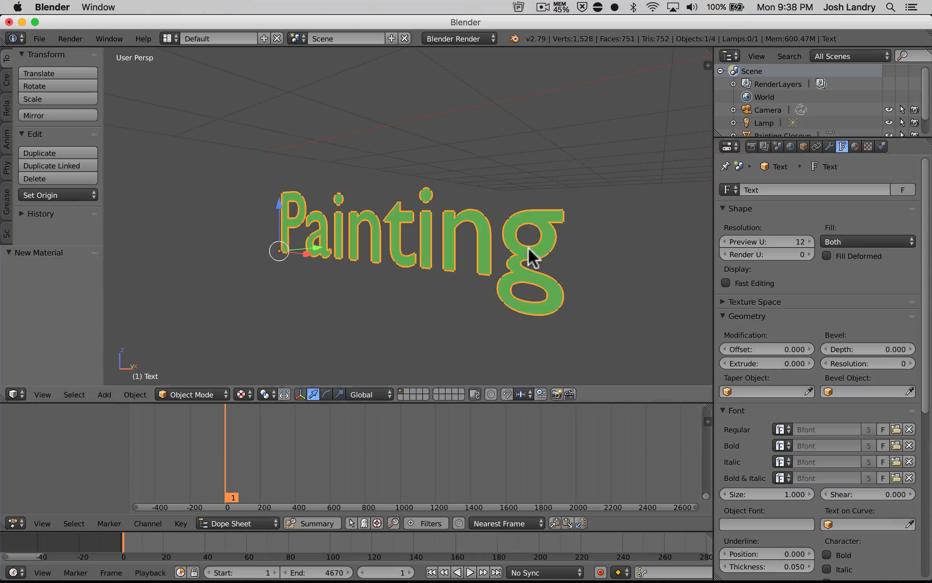
middle_drag(531, 256, 545, 260)
scroll(808, 312, down, 2)
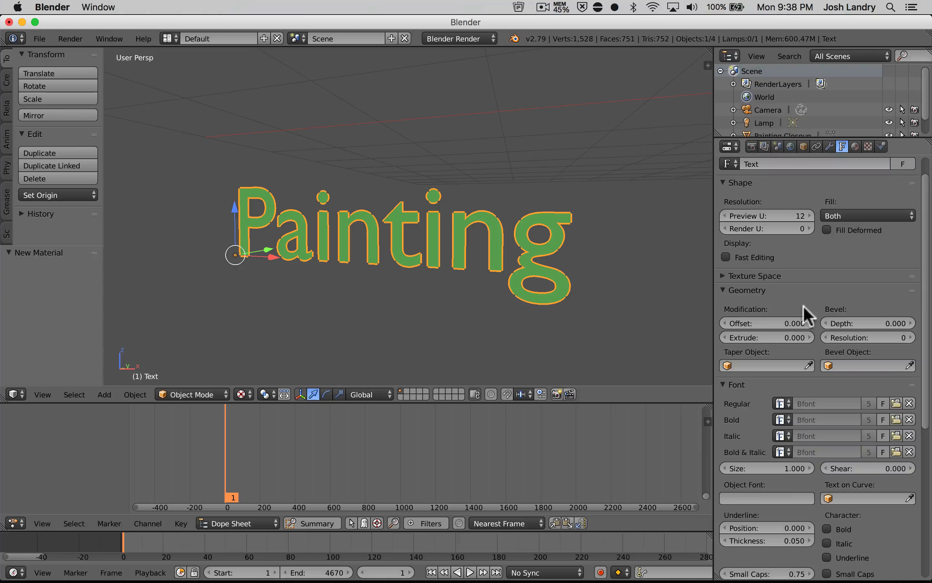
mouse_move(582, 299)
middle_down()
mouse_move(545, 293)
mouse_move(551, 290)
middle_up()
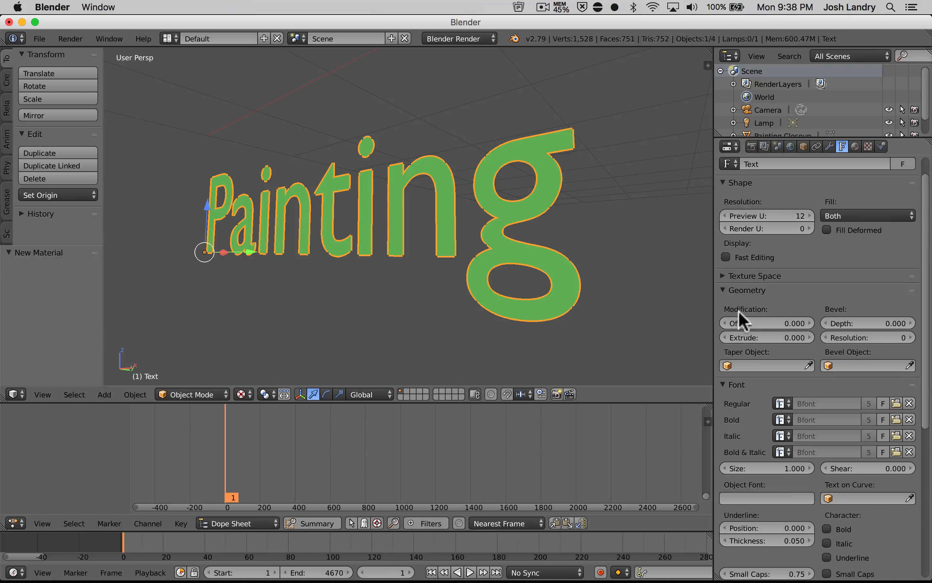
Try geometry offsets of 0.046 and -0.096 on the "Painting" text, then reset the offset to 0.
drag(750, 323, 778, 323)
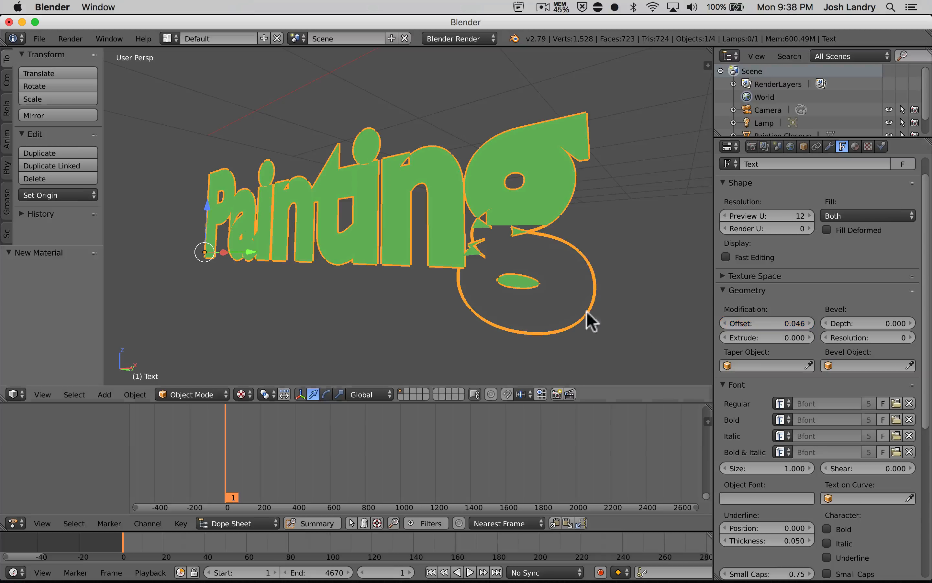
mouse_move(587, 319)
middle_down()
mouse_move(428, 252)
mouse_move(398, 267)
mouse_move(432, 241)
mouse_move(477, 244)
middle_up()
scroll(471, 232, up, 3)
middle_drag(451, 254, 437, 250)
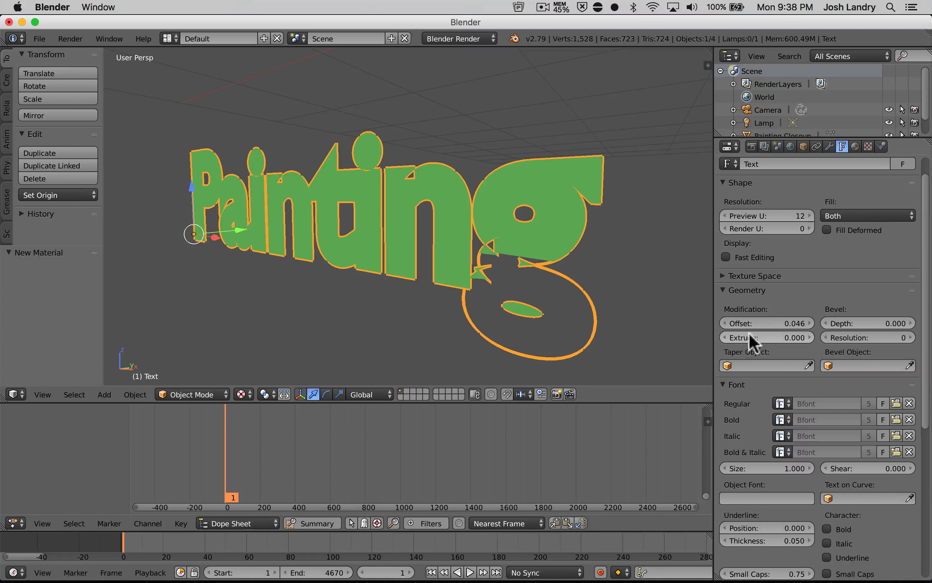
mouse_move(767, 323)
mouse_down()
mouse_move(747, 323)
mouse_move(755, 323)
mouse_up()
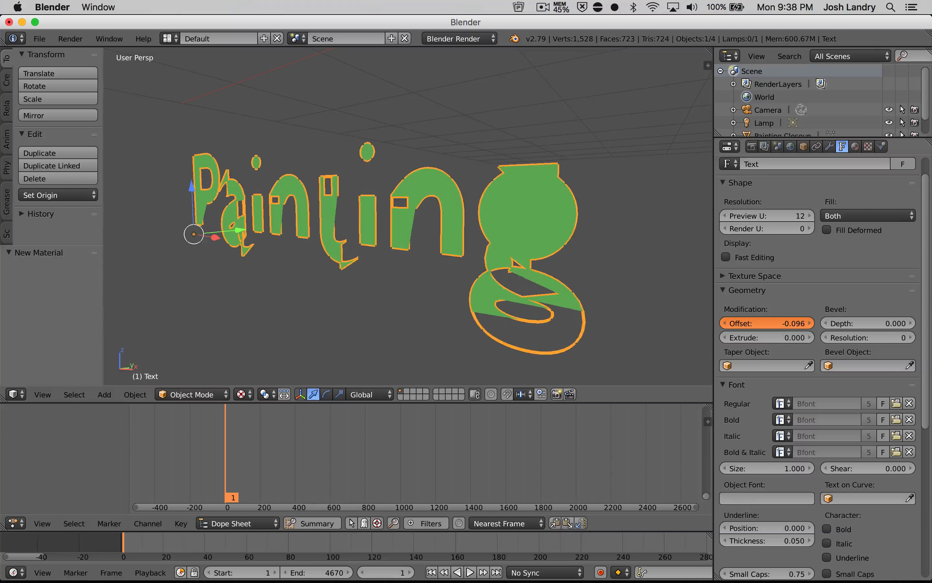
click(773, 324)
text(0)
key(Return)
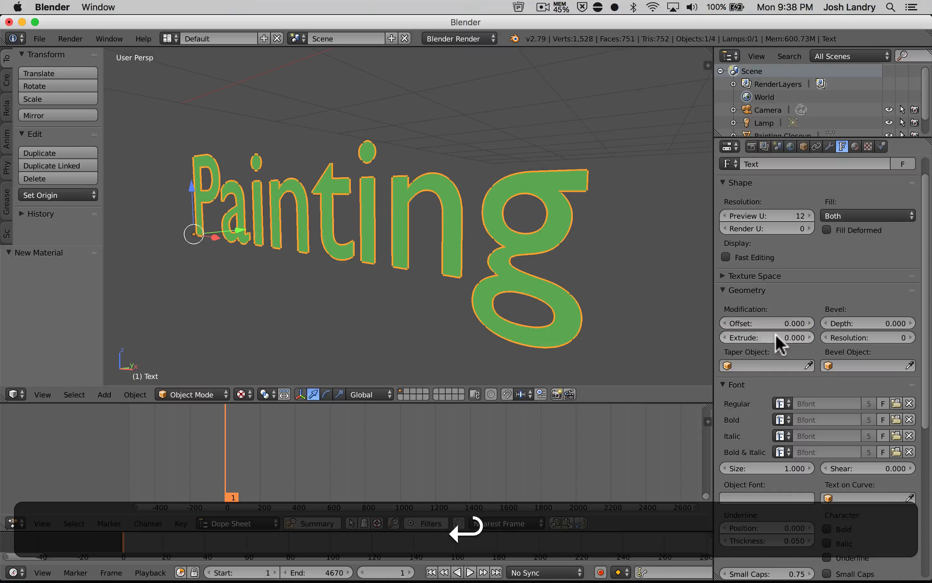
Extrude the "Painting" text's geometry to 0.1, giving the letters depth.
mouse_move(781, 338)
mouse_down()
mouse_move(800, 337)
mouse_move(777, 339)
mouse_up()
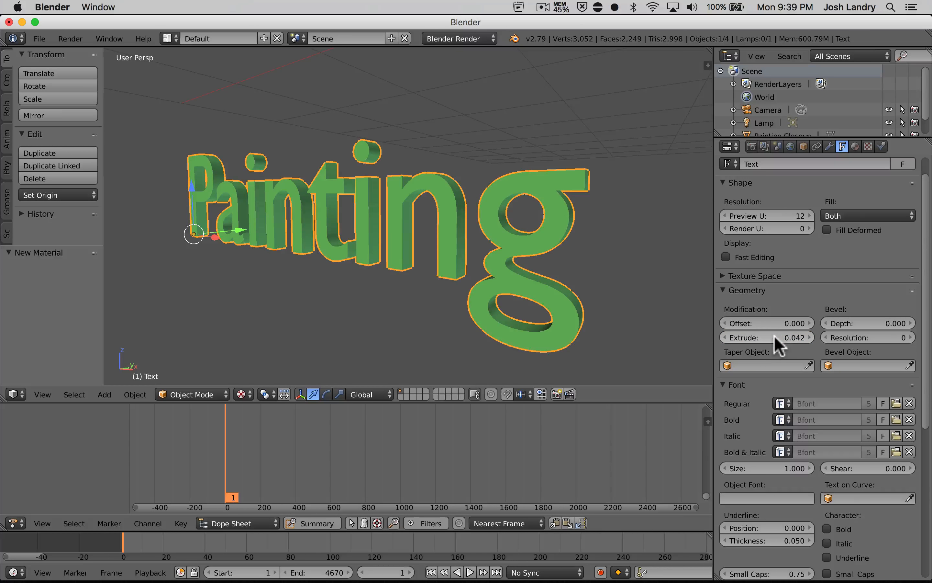
middle_drag(603, 308, 639, 345)
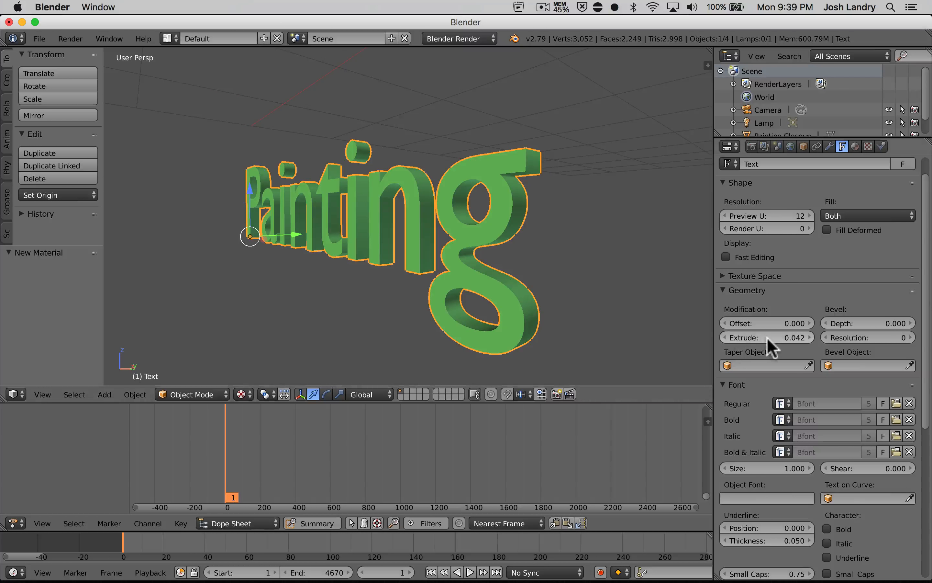
mouse_move(769, 337)
mouse_down()
mouse_move(803, 338)
mouse_move(733, 338)
mouse_move(744, 338)
mouse_up()
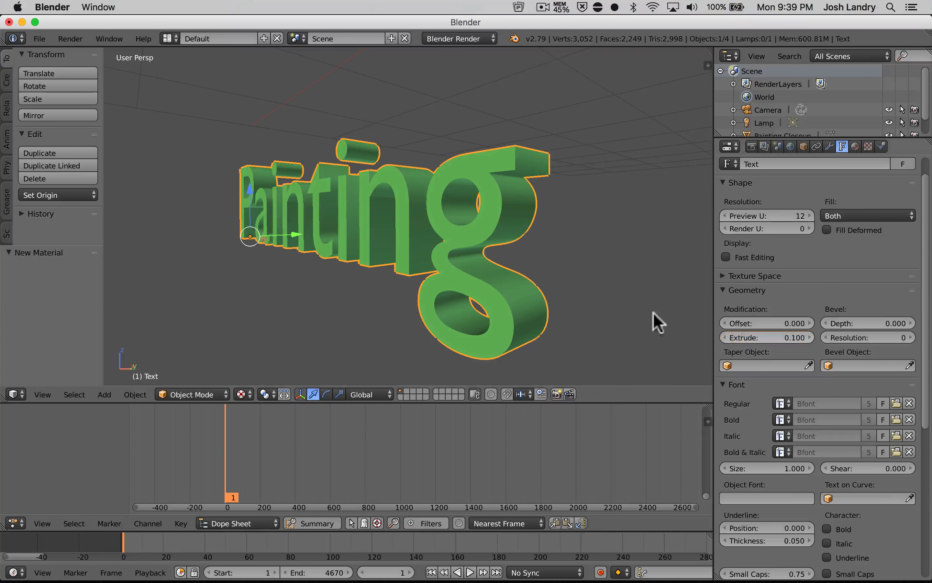
mouse_move(420, 252)
middle_down()
mouse_move(447, 266)
mouse_move(426, 270)
mouse_move(422, 260)
middle_up()
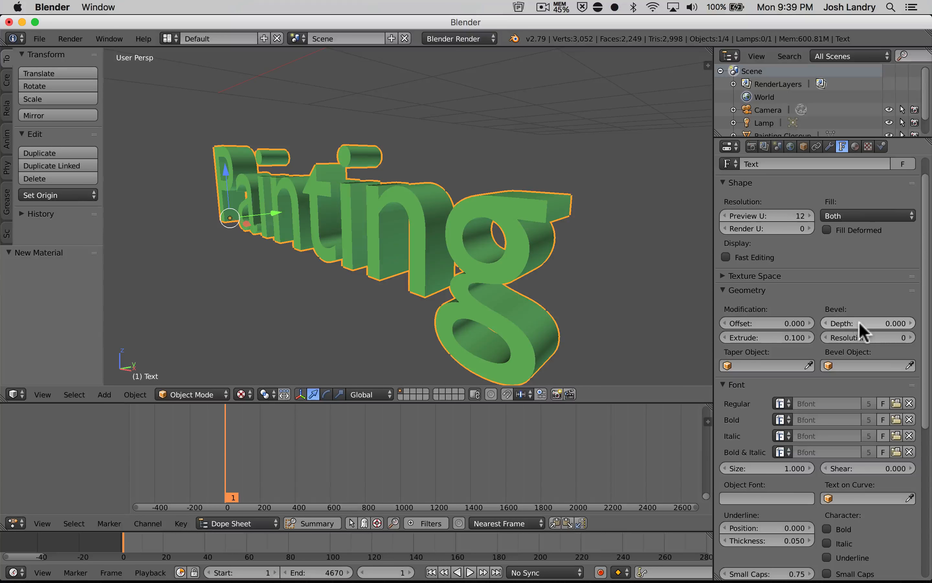
Try a bevel depth of 0.01 on the "Painting" text, then reduce the bevel depth to 0.006.
drag(857, 323, 867, 323)
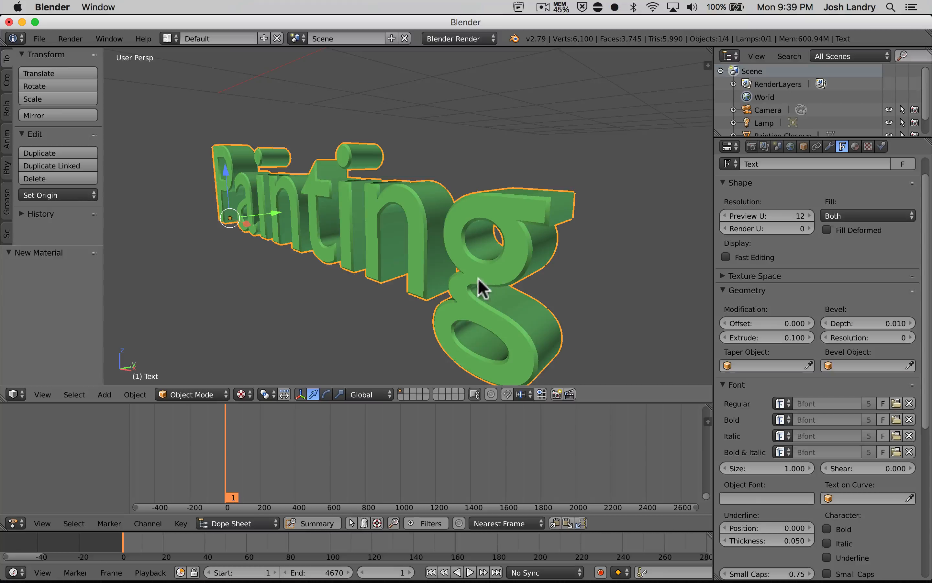
mouse_move(412, 213)
middle_down()
mouse_move(440, 219)
mouse_move(459, 208)
mouse_move(425, 211)
mouse_move(443, 233)
mouse_move(505, 266)
middle_up()
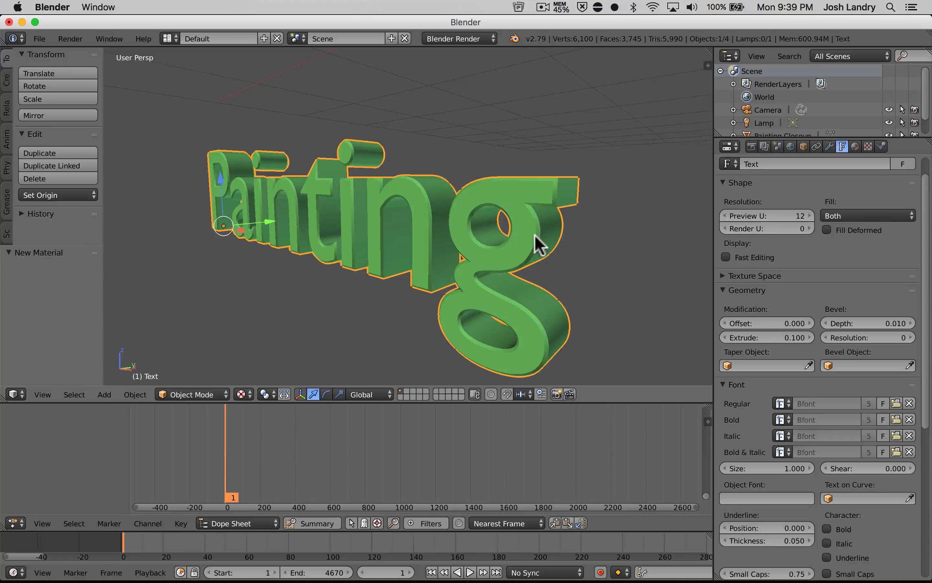
mouse_move(857, 324)
mouse_down()
mouse_move(928, 323)
mouse_move(852, 324)
mouse_up()
mouse_move(489, 281)
middle_down()
mouse_move(527, 294)
mouse_move(510, 287)
middle_up()
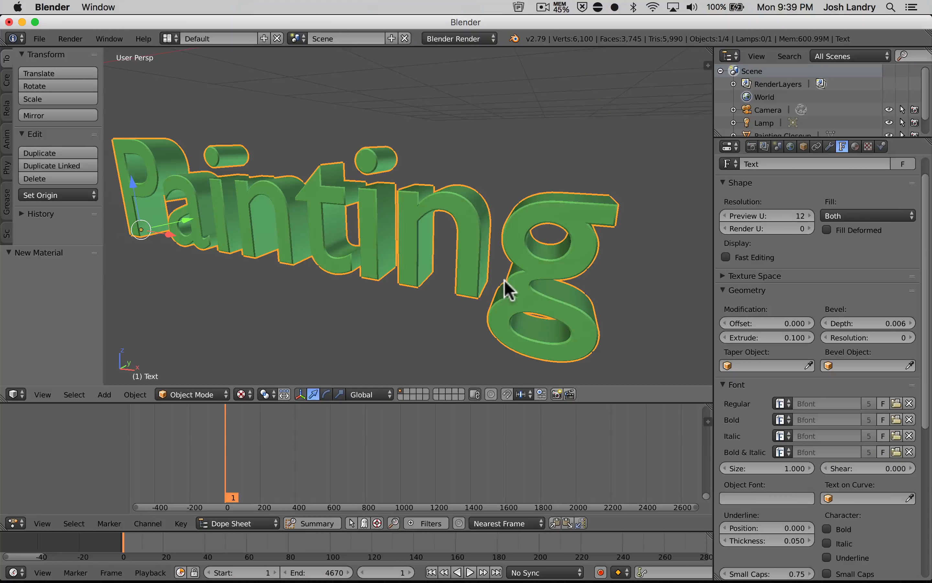
scroll(557, 264, down, 5)
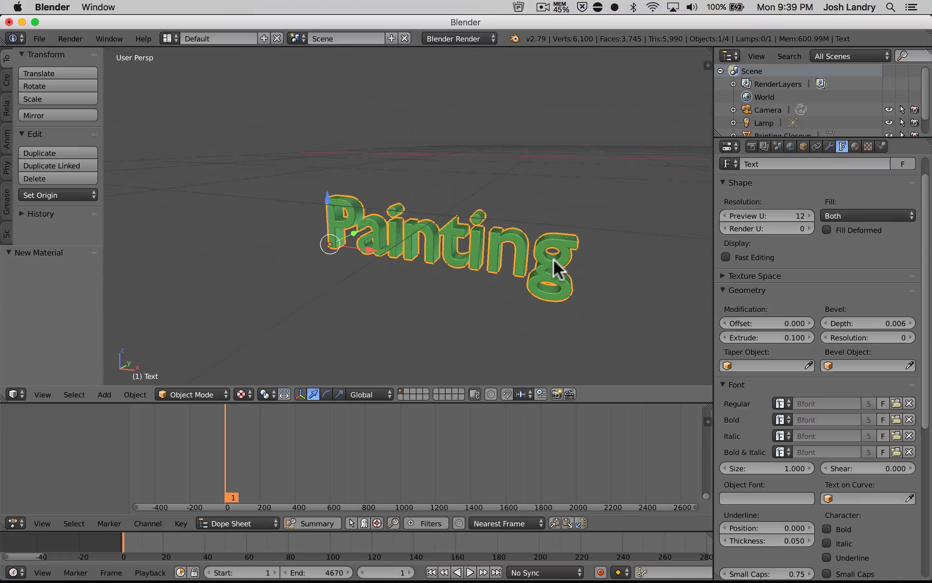
scroll(558, 264, up, 2)
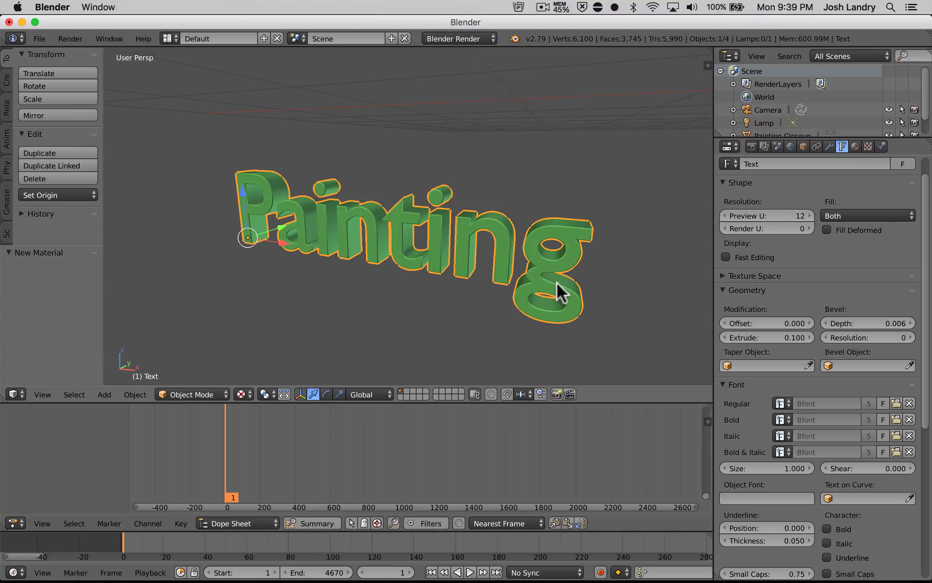
Browse for the text's regular font in /Library/Fonts and display the font files as thumbnail previews.
scroll(744, 319, down, 6)
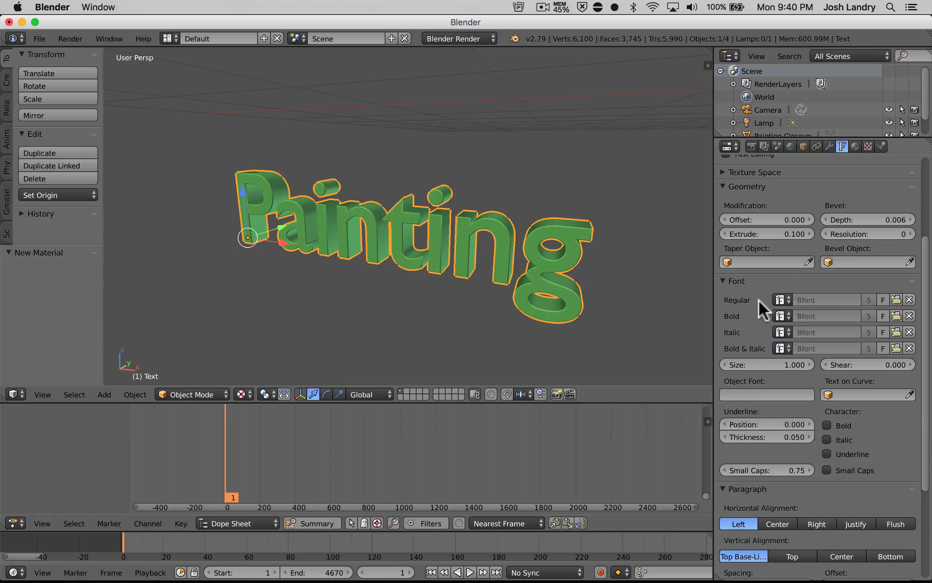
click(895, 300)
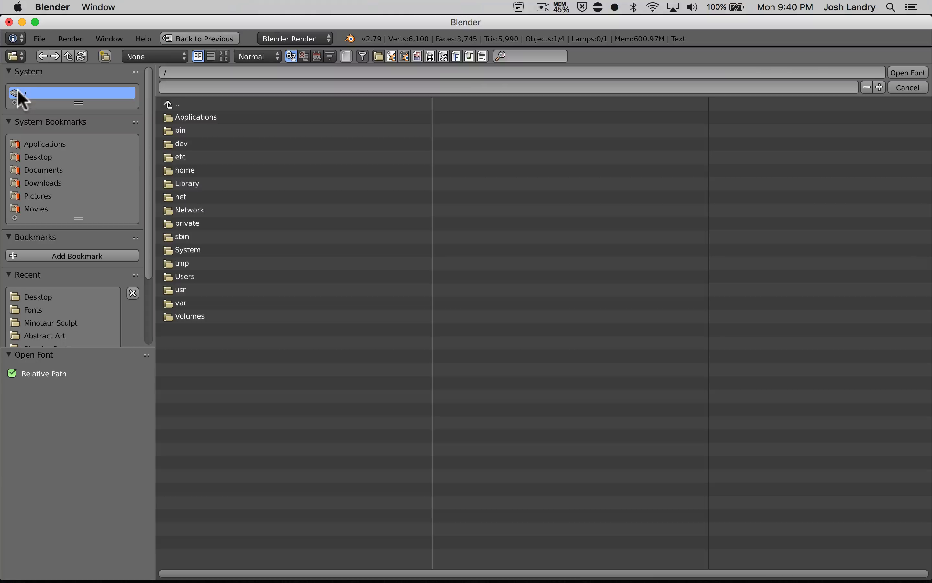
click(184, 184)
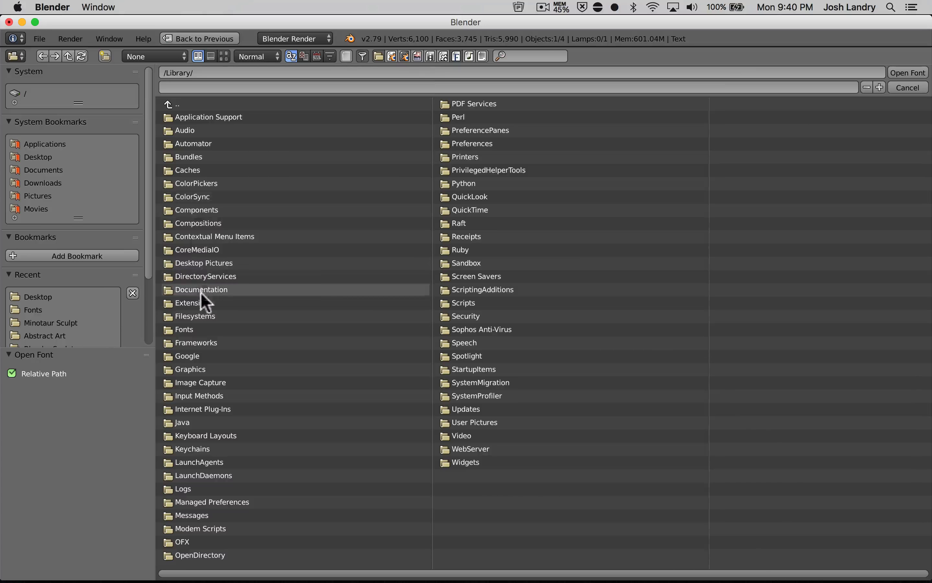
click(185, 328)
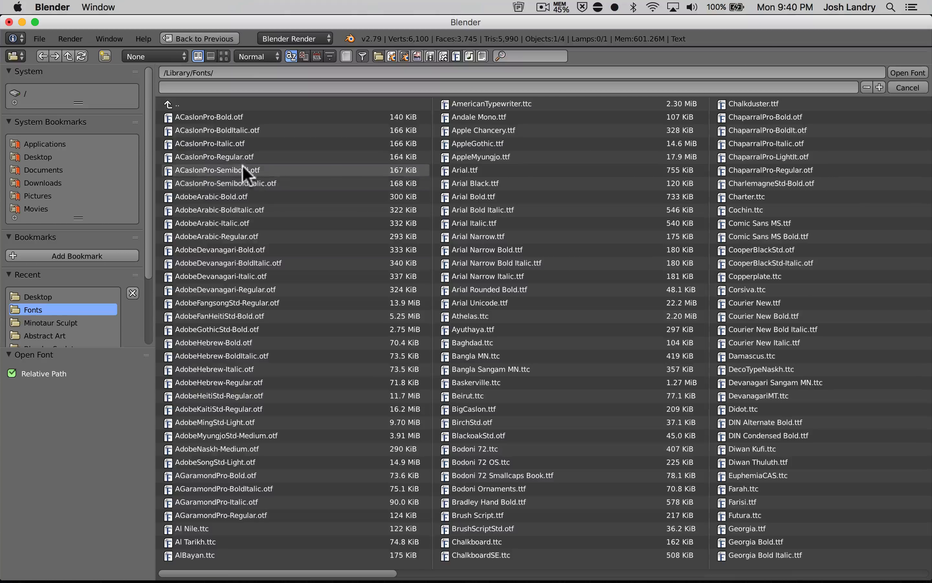
click(224, 56)
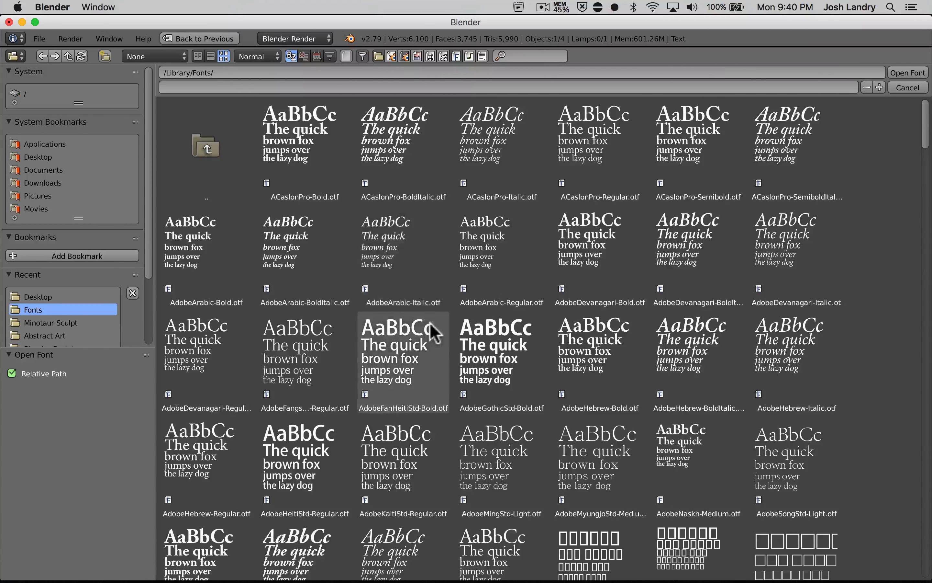
Find CooperBlackStd.otf among the font previews and load it as the regular font of the "Painting" text.
scroll(432, 327, down, 2)
scroll(435, 337, down, 4)
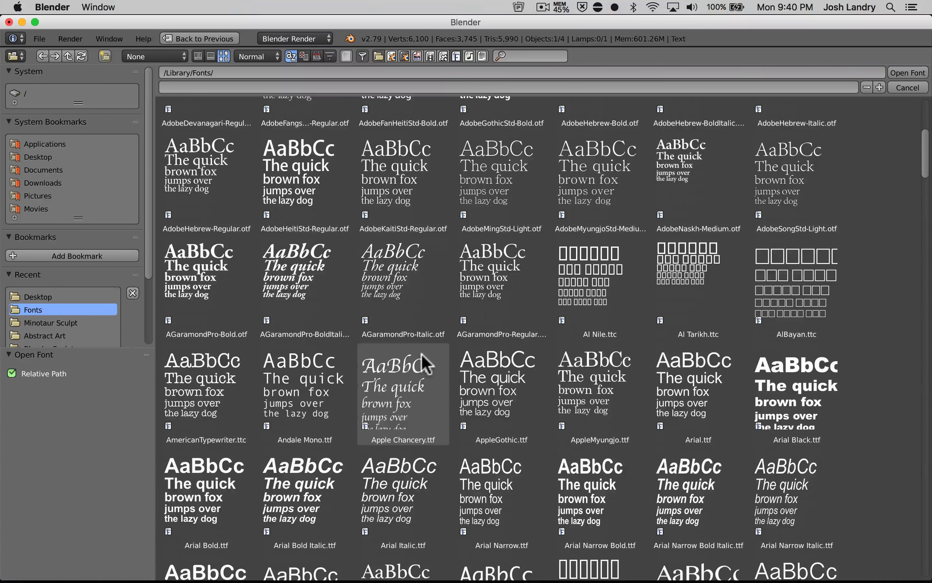
scroll(423, 356, down, 1)
scroll(424, 359, down, 3)
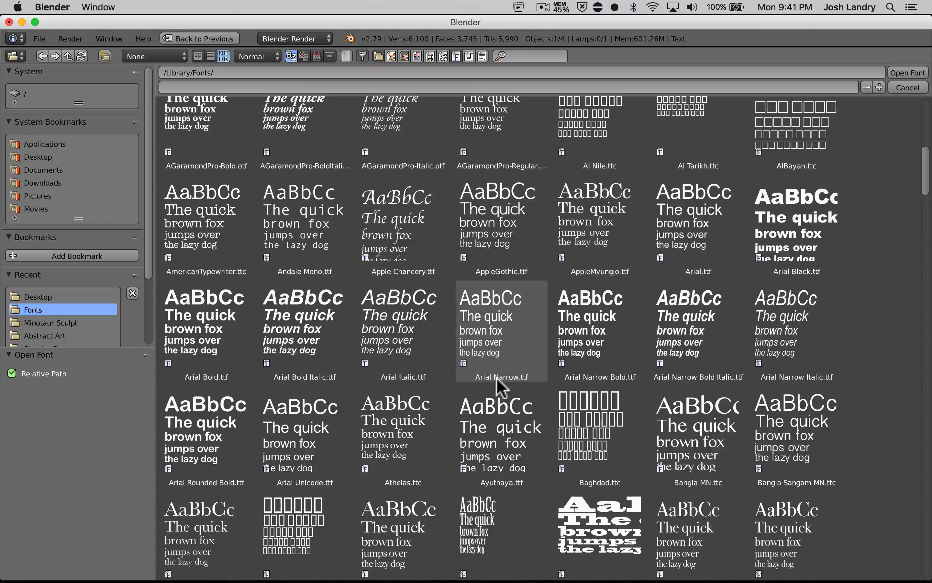
scroll(497, 378, down, 2)
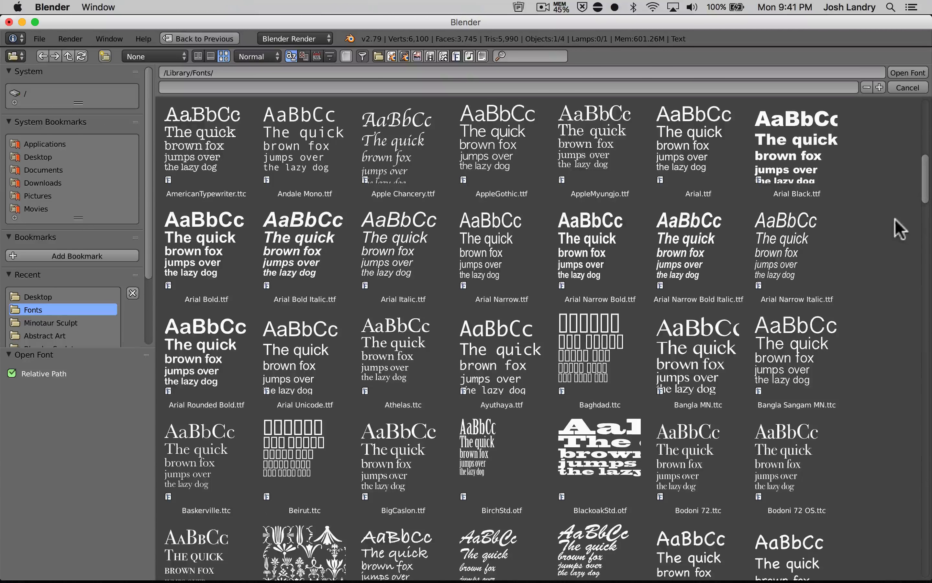
drag(926, 197, 925, 257)
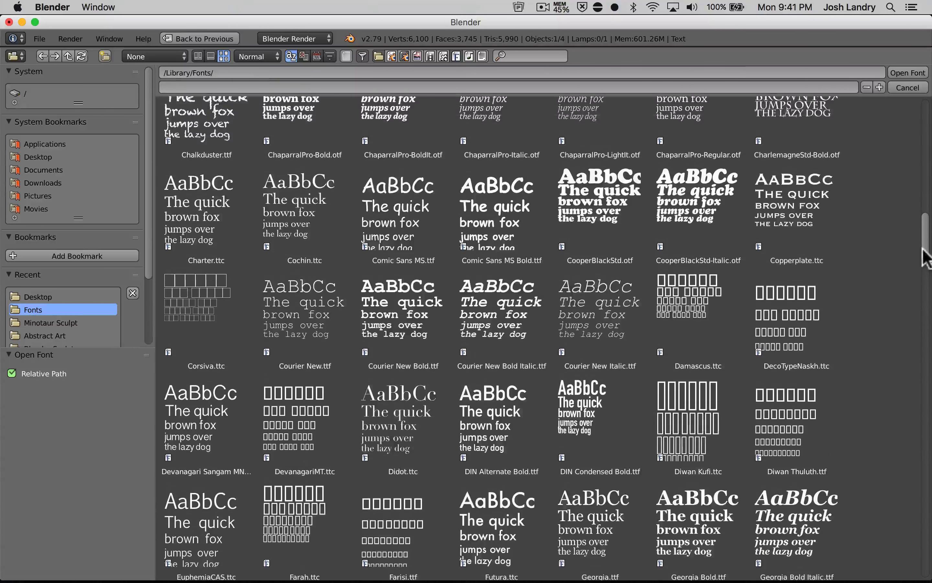
double_click(594, 193)
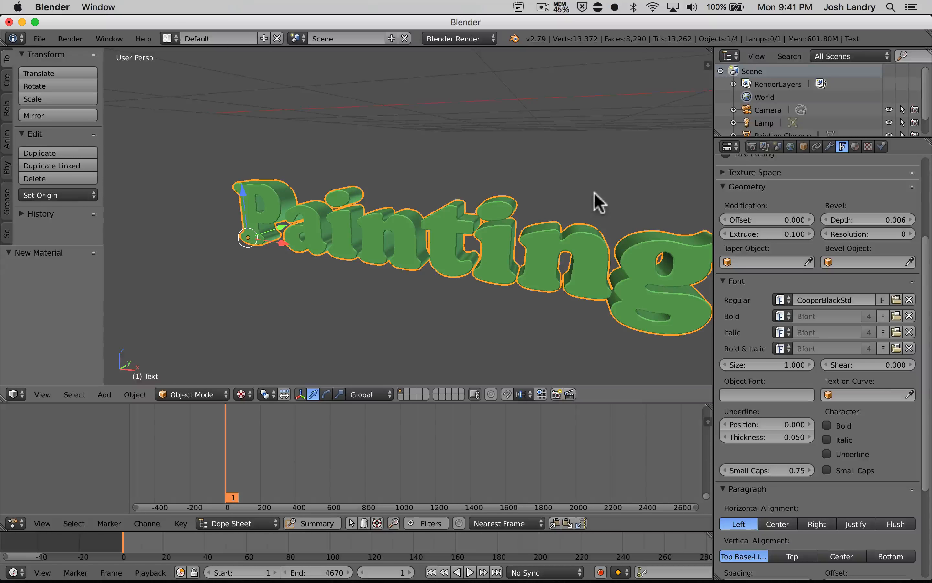
Move the "Painting" text about 4.7 units along the X axis, in front of the video plane's lower edge.
scroll(484, 293, down, 8)
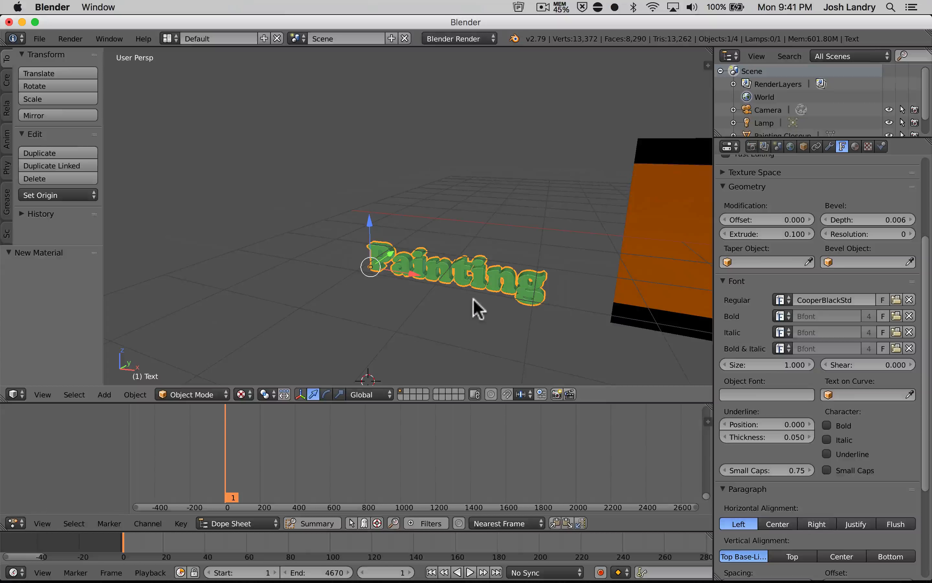
mouse_move(474, 308)
shift+middle_down()
mouse_move(413, 295)
mouse_move(439, 304)
mouse_move(398, 306)
shift+middle_up()
key(g)
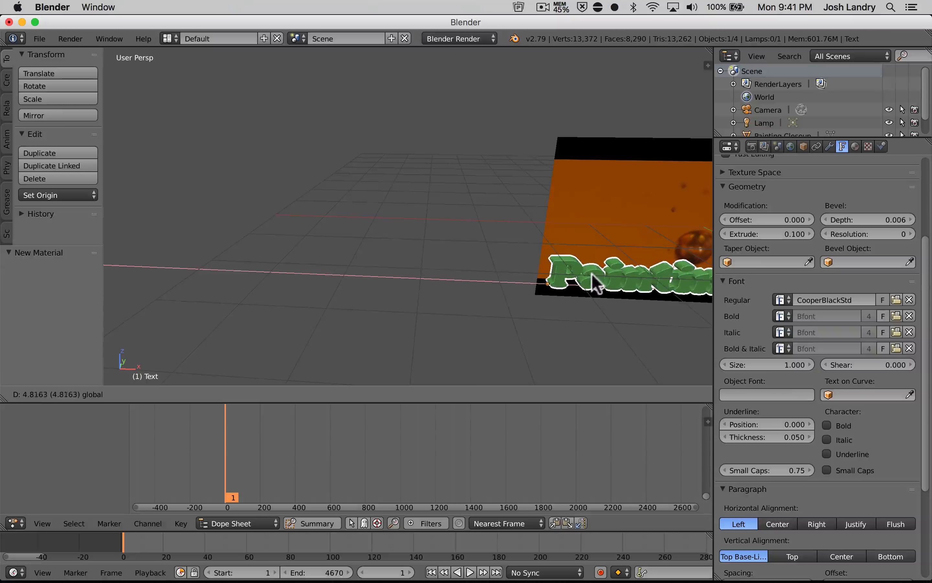
click(583, 286)
In camera view, shift the "Painting" text about 0.21 units further along X and scale it to about 0.75.
key(KP_0)
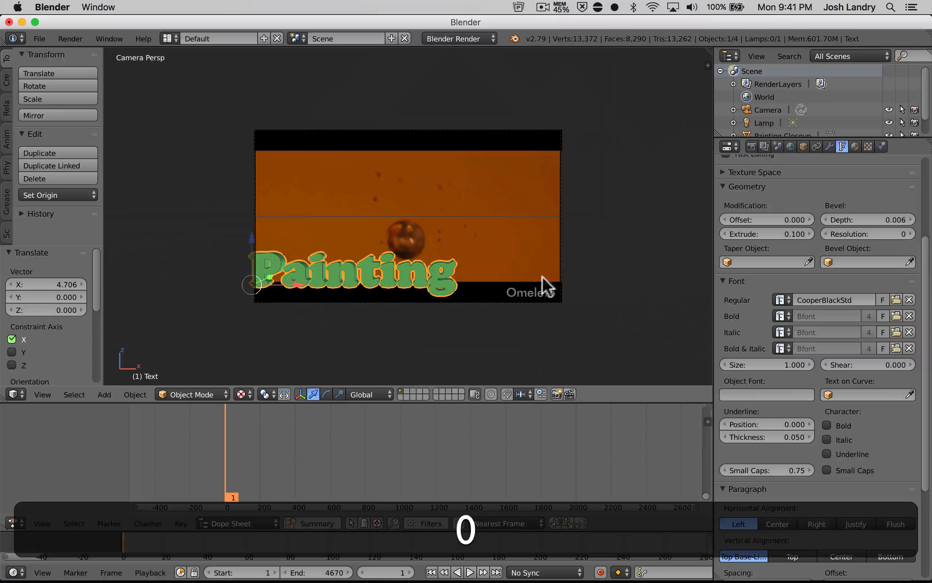
key(g)
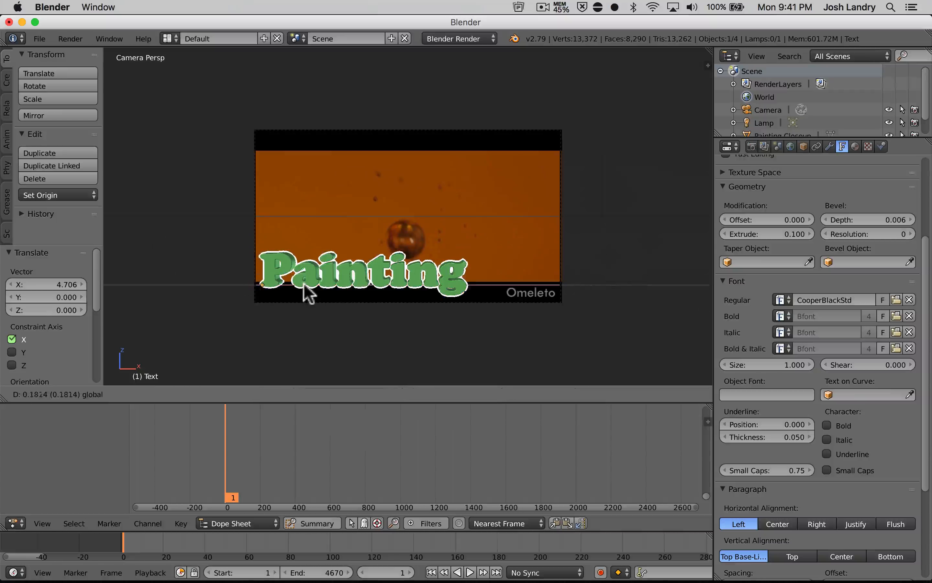
click(306, 295)
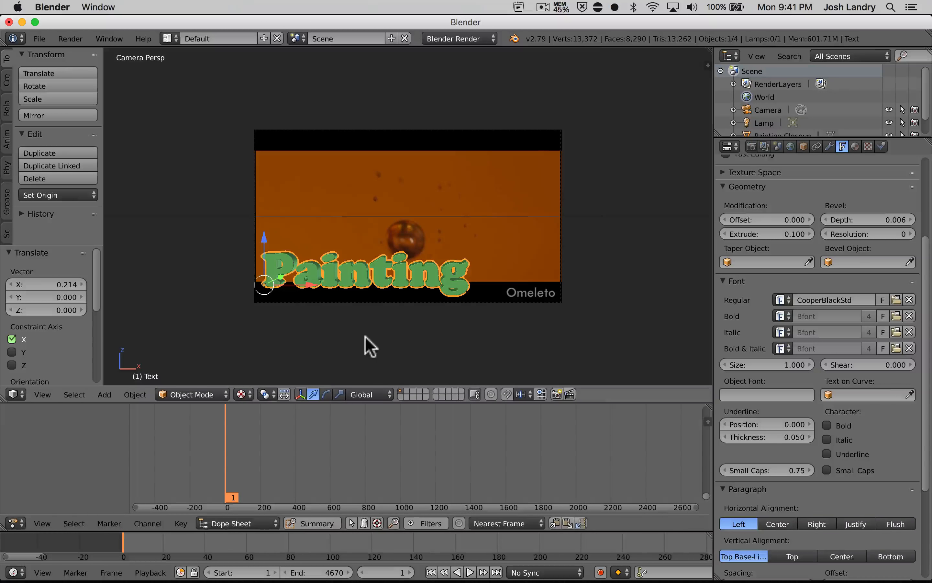
key(s)
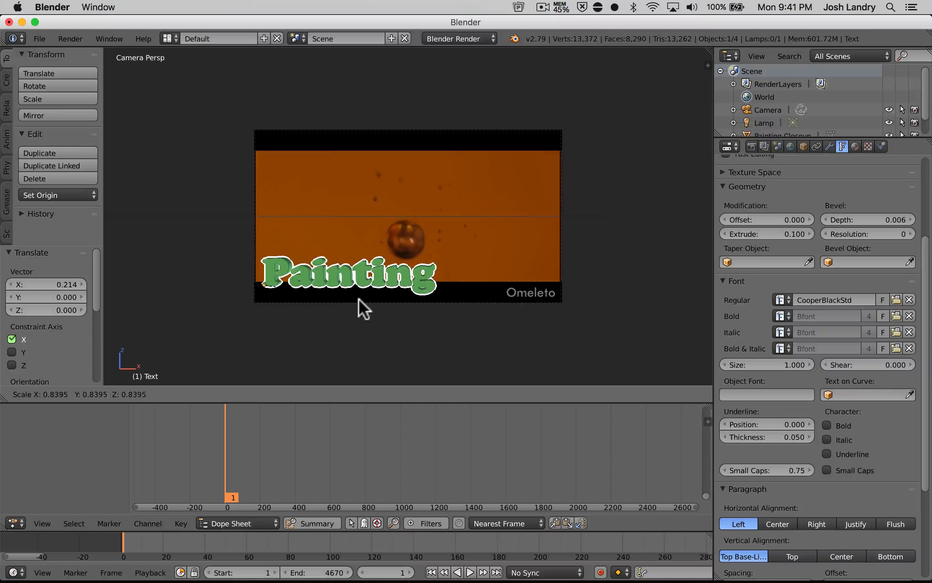
click(347, 302)
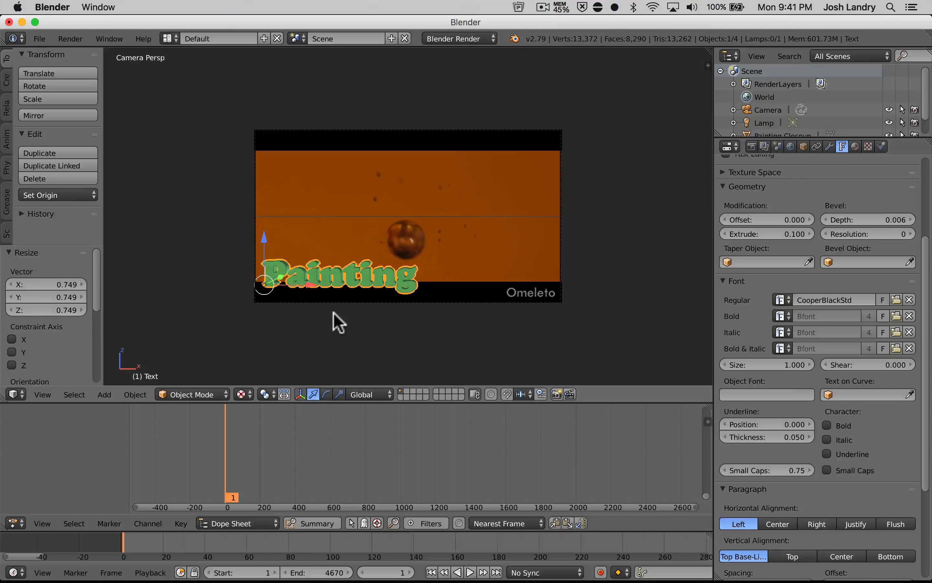
Move the "Painting" text about -3.14 units along X, outside the camera frame, and insert a LocRotScale keyframe at frame 1.
scroll(442, 458, up, 3)
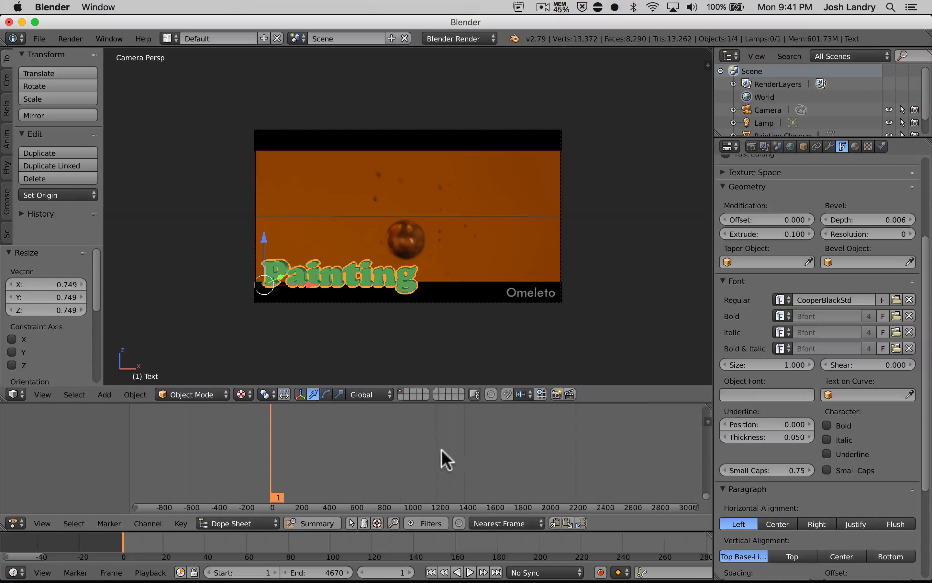
scroll(446, 459, up, 1)
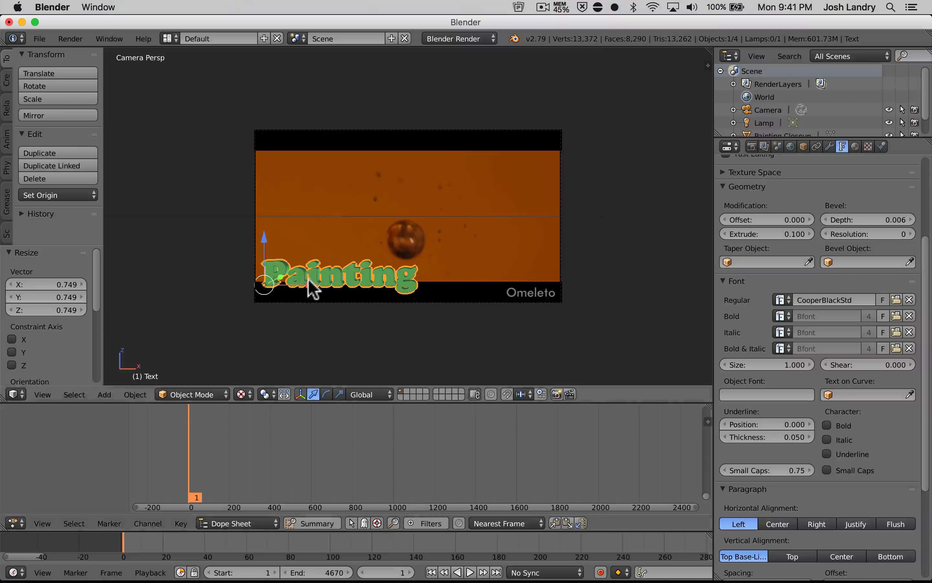
key(g)
key(x)
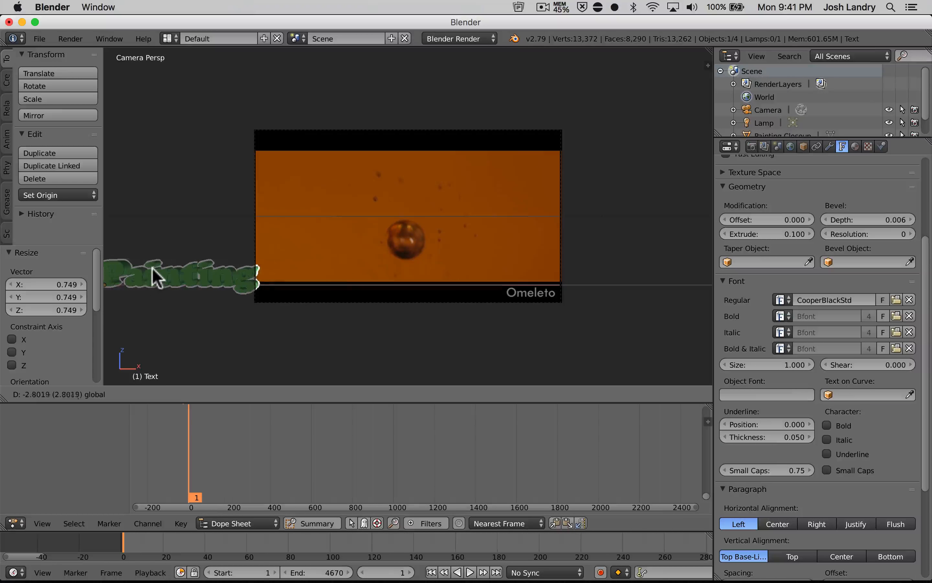
click(138, 263)
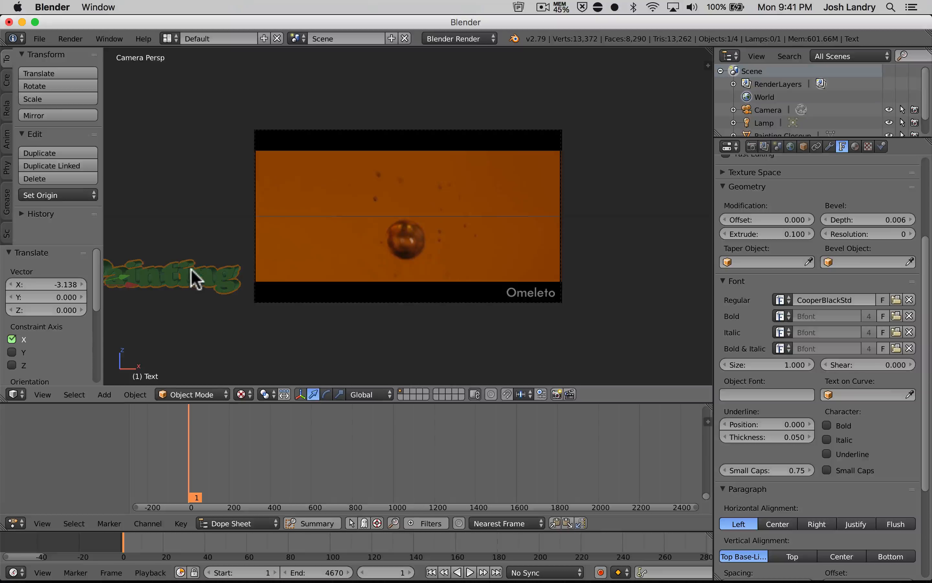
key(i)
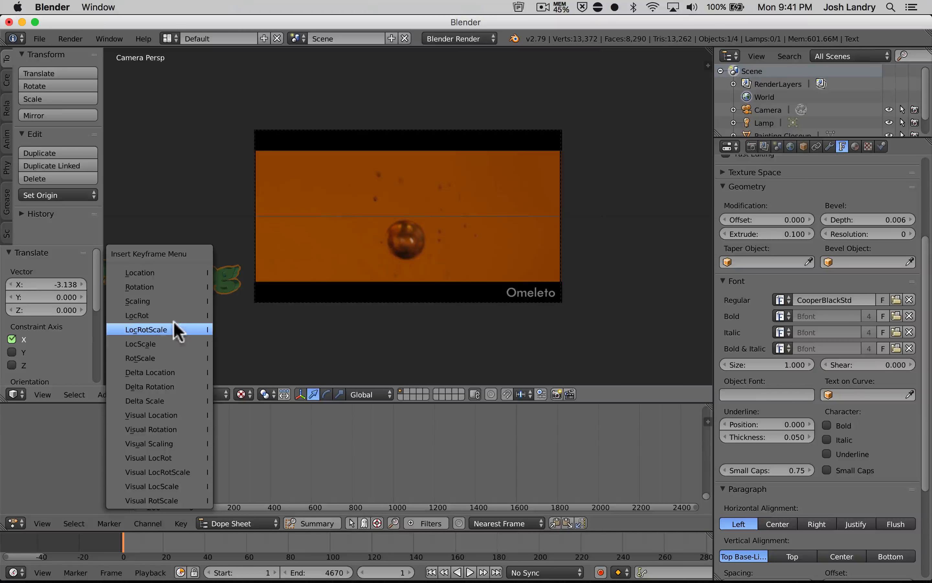
click(175, 329)
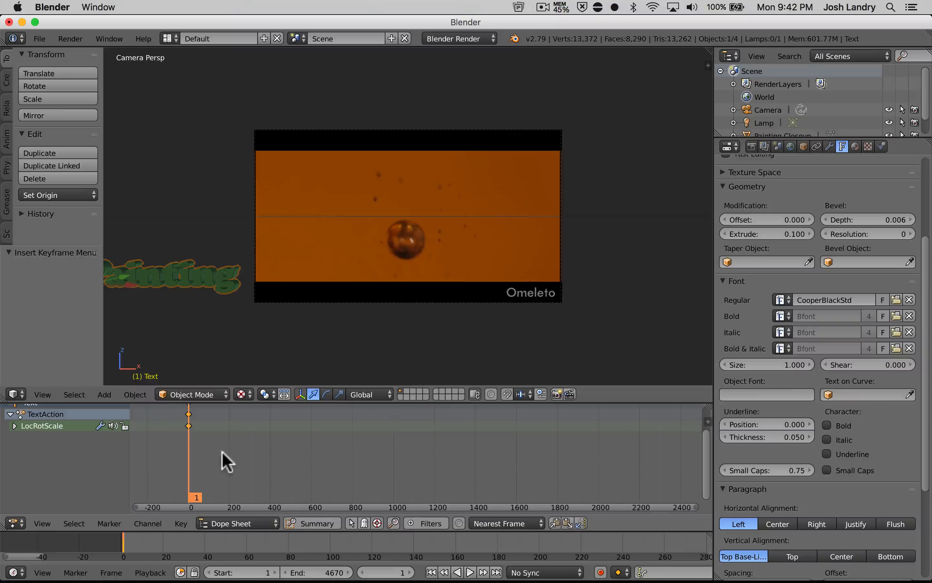
Check the scene's frame rate in the render settings and calculate 24*4 with Spotlight, then dismiss the search.
scroll(222, 459, up, 8)
scroll(266, 449, up, 3)
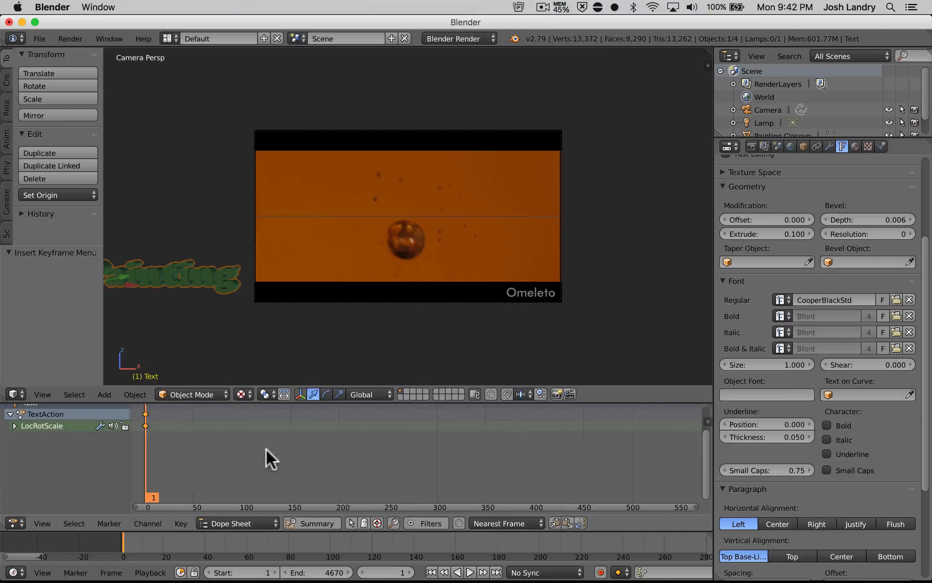
middle_drag(266, 449, 318, 447)
scroll(316, 447, up, 3)
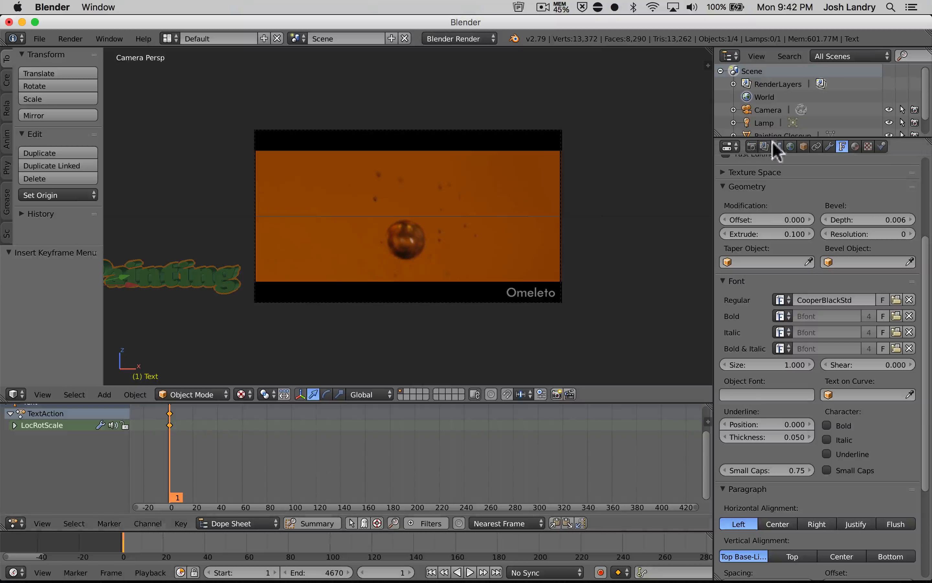
click(751, 147)
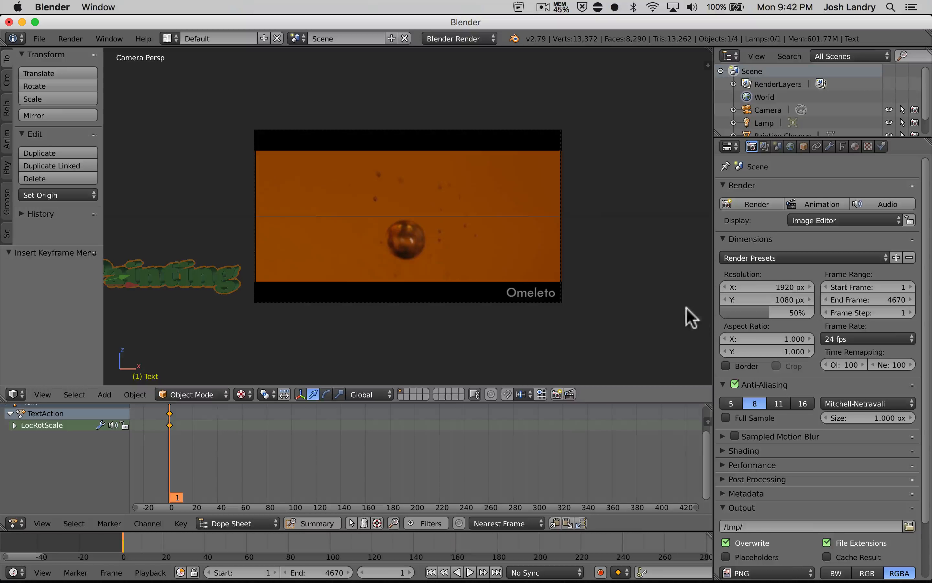
click(891, 6)
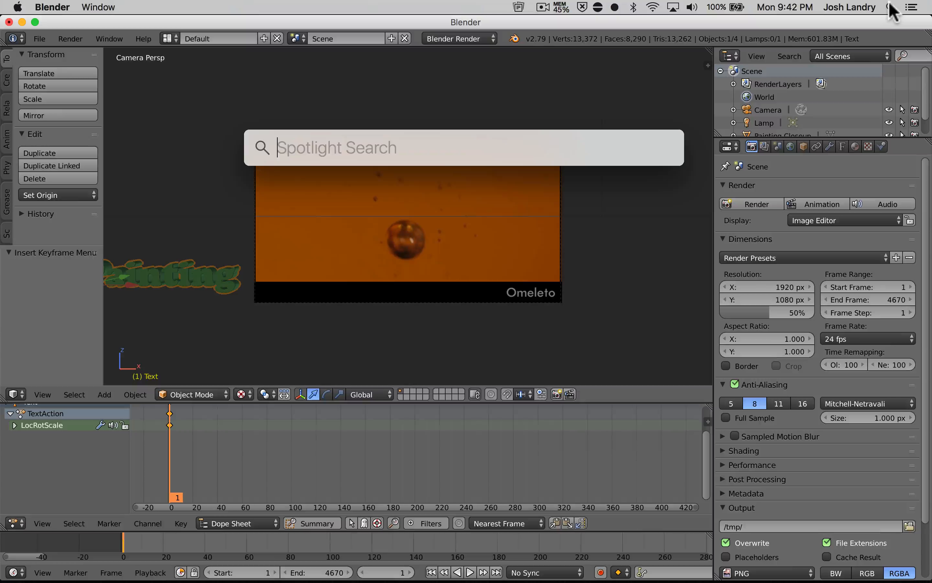
text(24*)
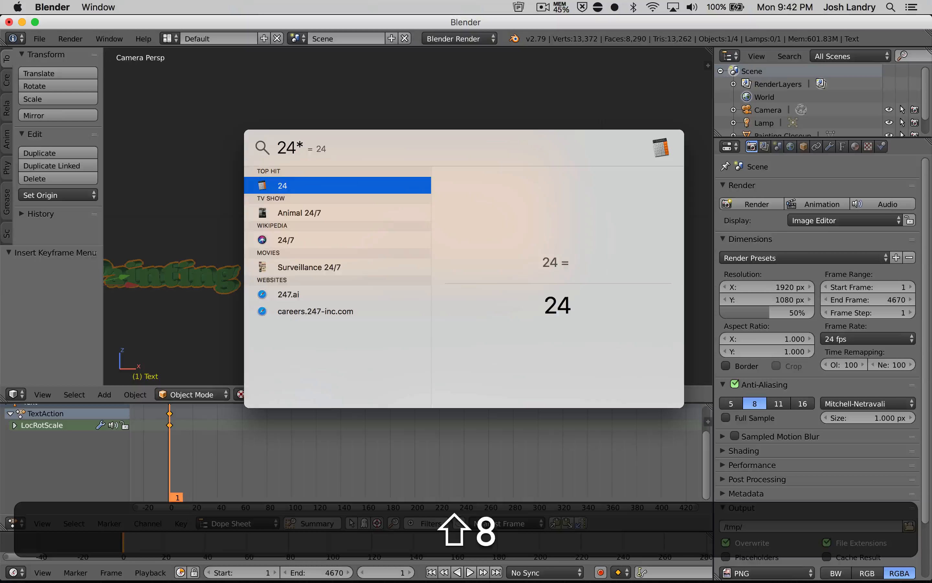
text(4)
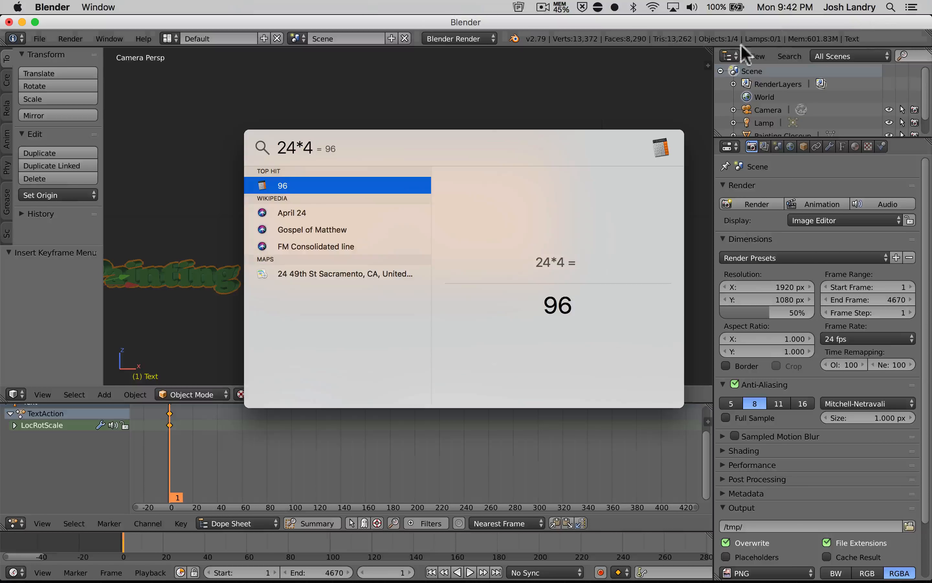
key(Escape)
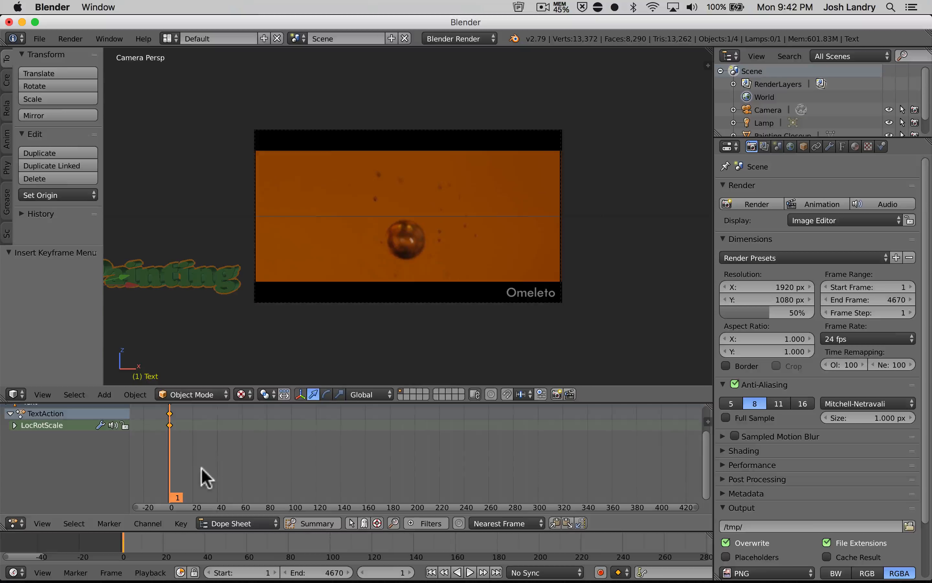
At frame 96, move the "Painting" text about 3.14 units along X into the camera frame and insert a LocRotScale keyframe.
click(386, 572)
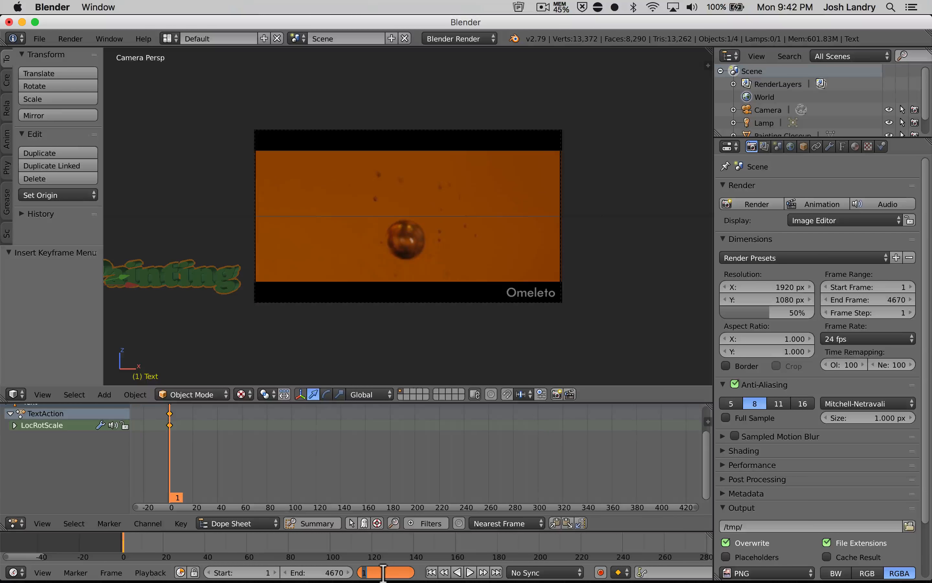
text(96)
key(Return)
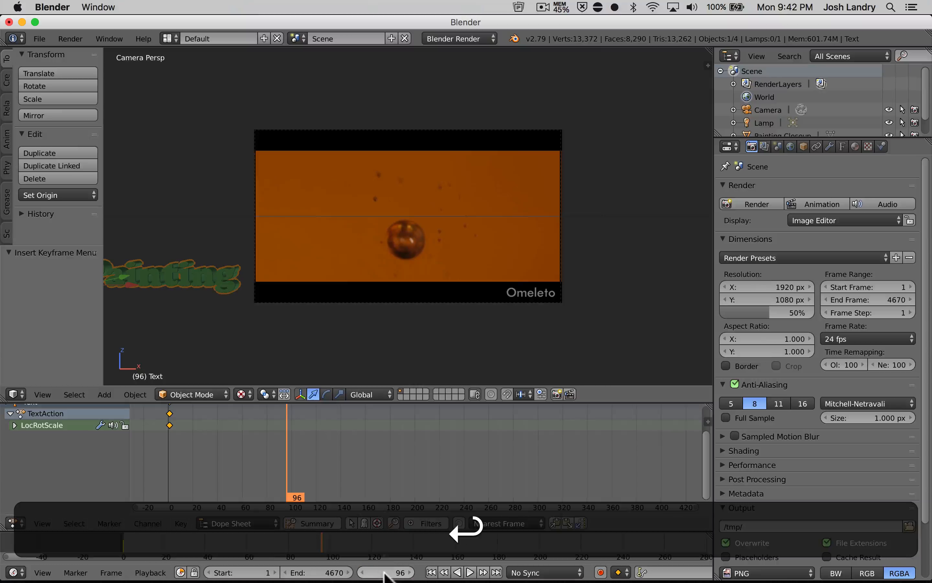
key(g)
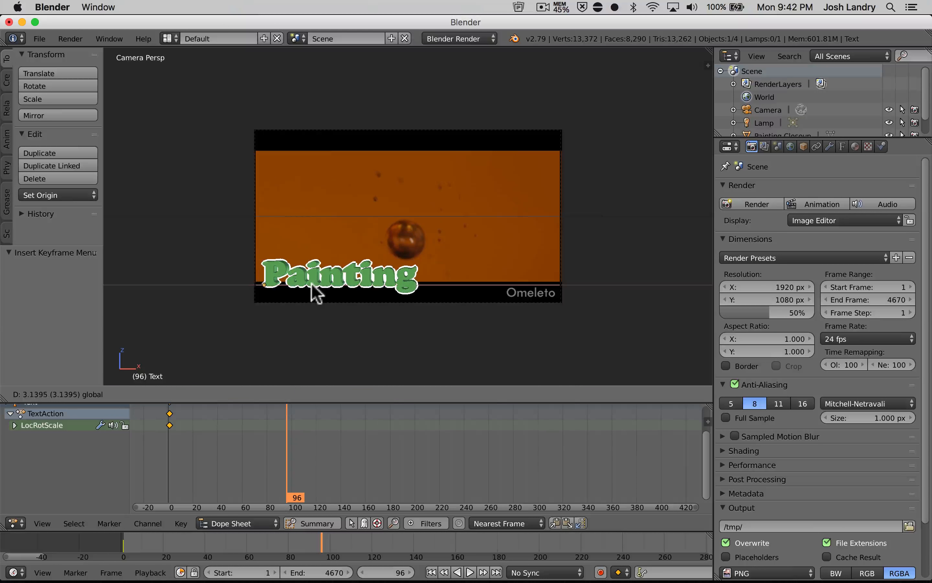
click(313, 294)
key(i)
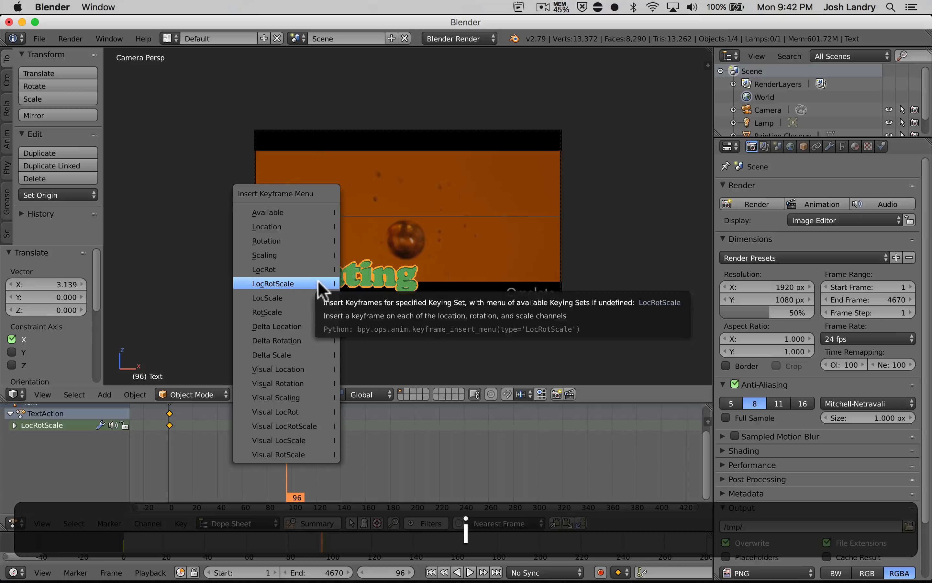
click(319, 285)
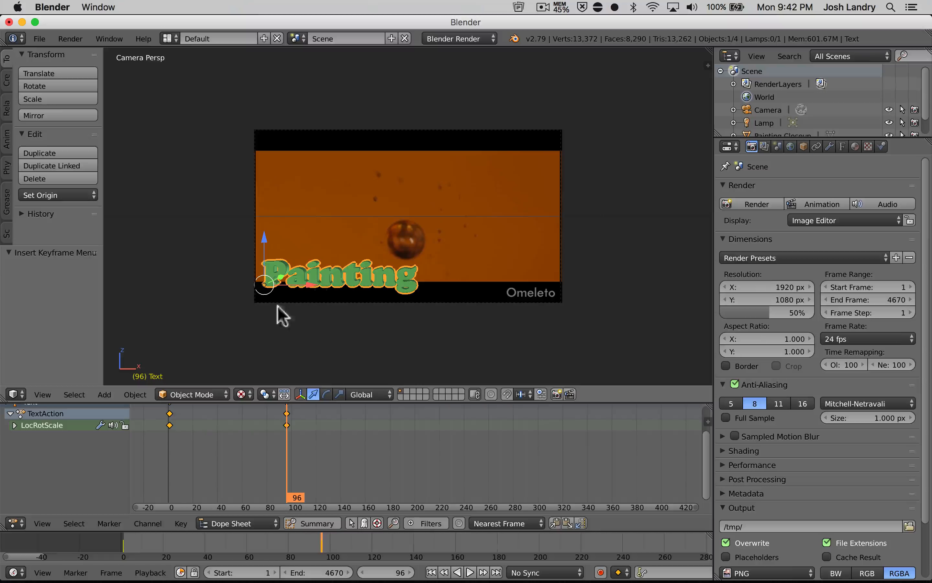
Collapse the Text channel in the Dope Sheet and play the title animation from frame 1, then stop playback.
scroll(84, 466, up, 1)
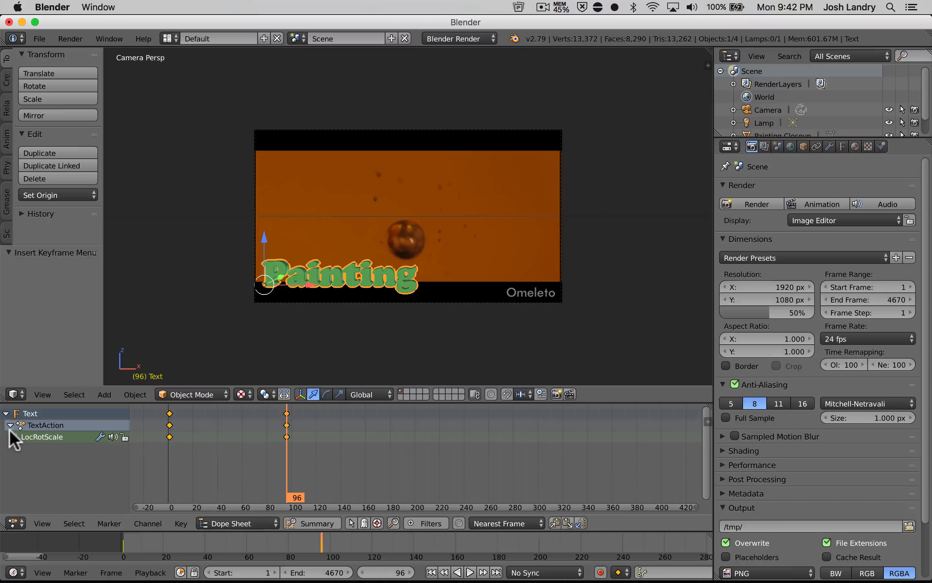
click(7, 414)
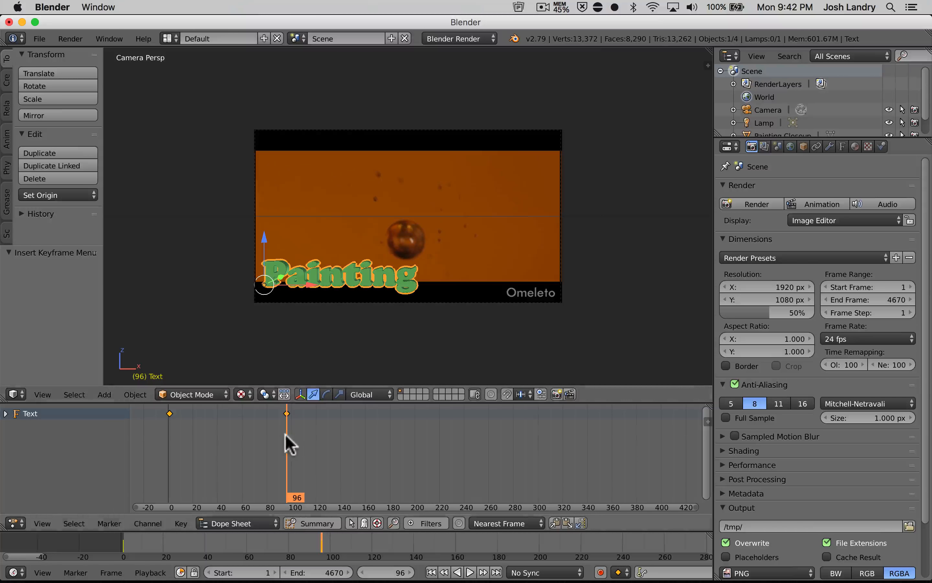
drag(285, 434, 169, 433)
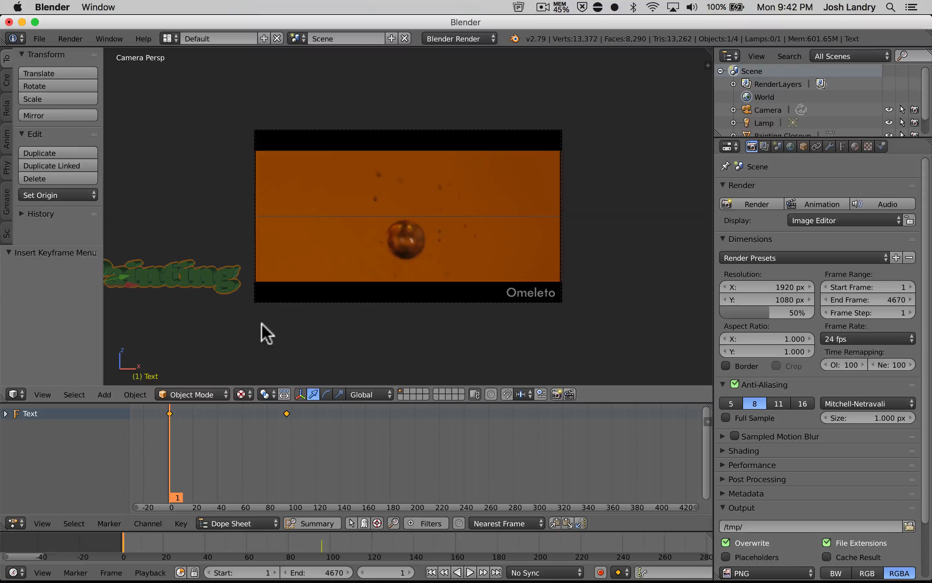
key(alt+a)
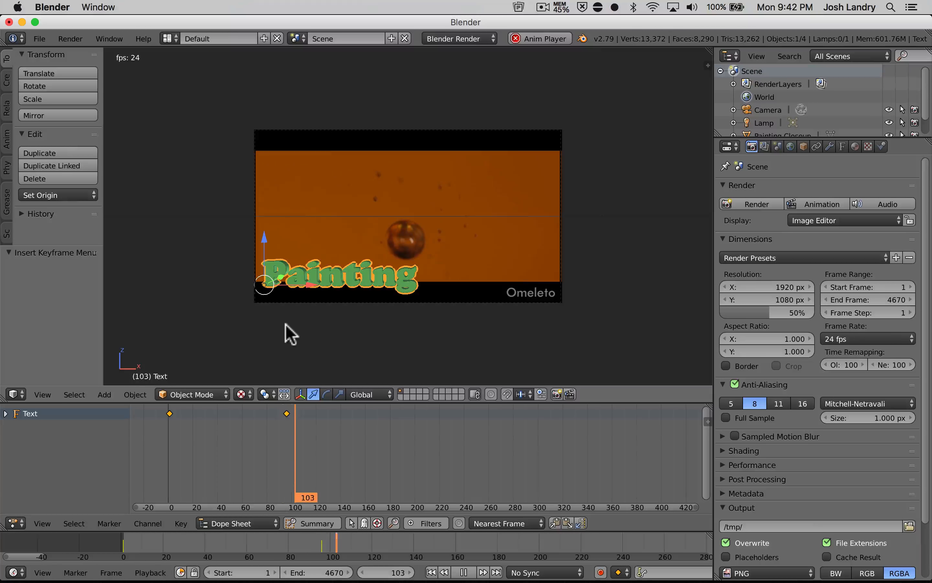
key(Escape)
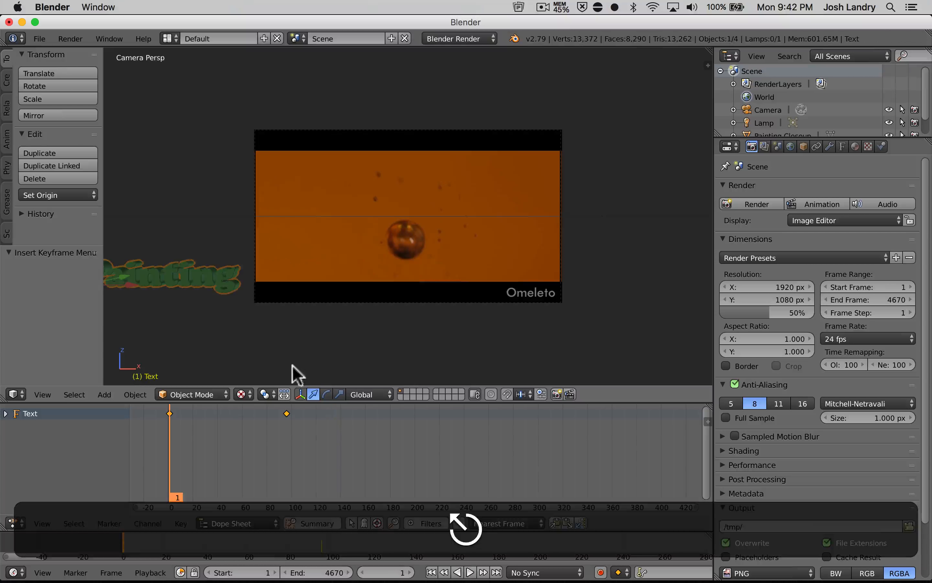
Select only the text's keyframe at frame 96 and shift it about 25 frames forward to slow the entrance.
key(a)
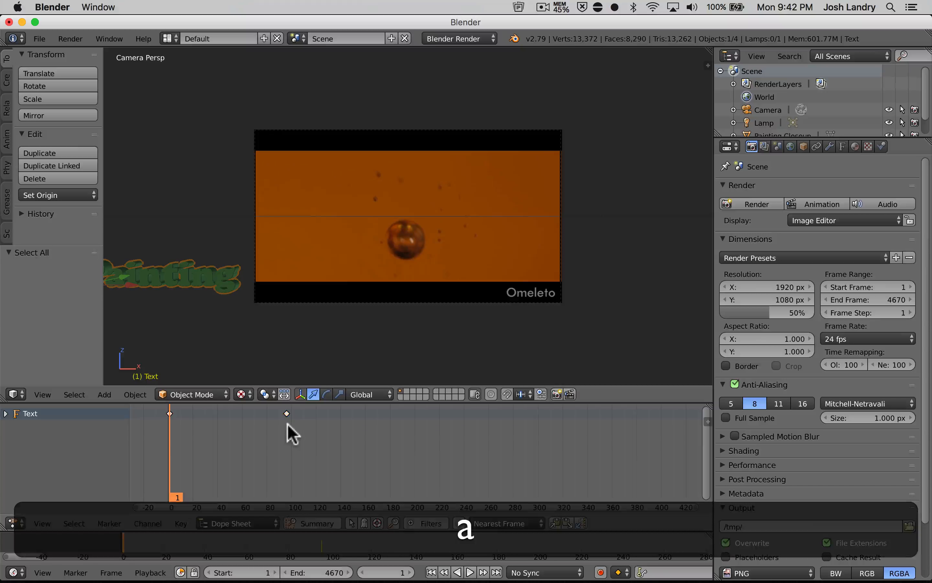
right_click(286, 413)
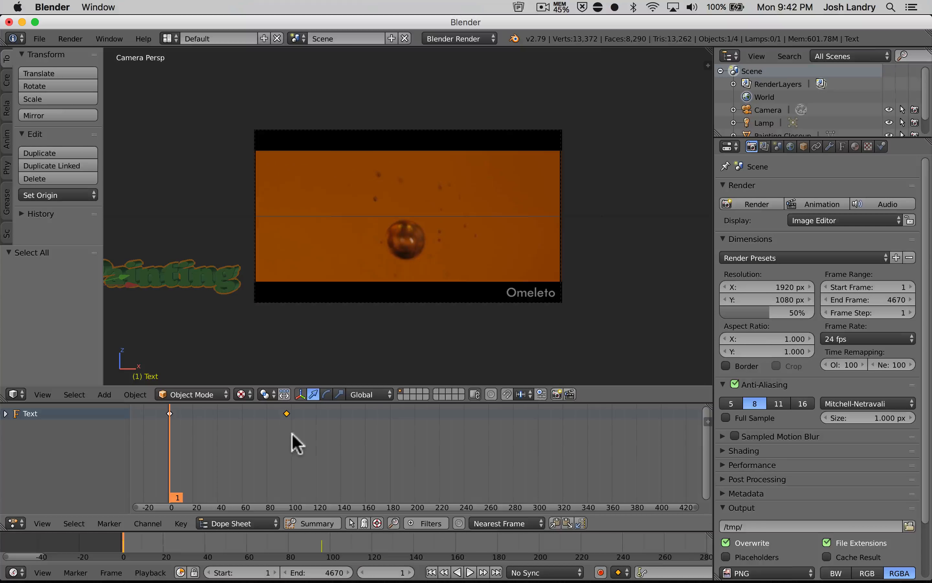
key(g)
click(322, 436)
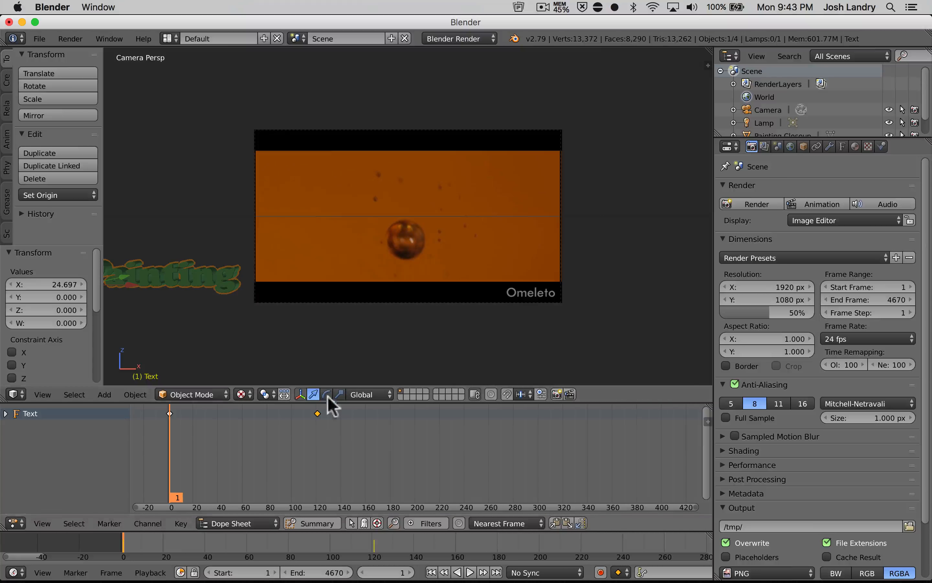
Scrub the timeline beyond the text's keyframes to frame 1972 to check the video plane's playback.
click(514, 453)
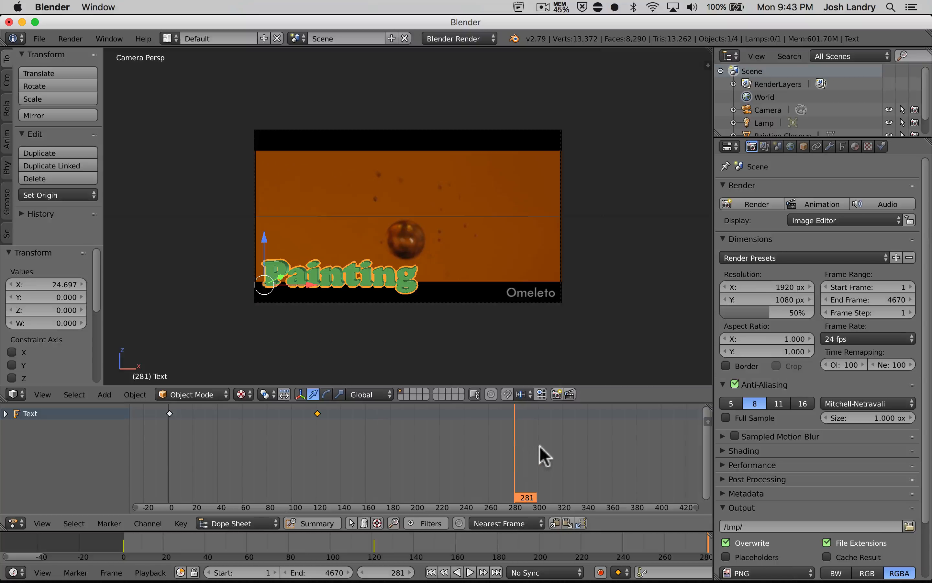
drag(540, 445, 661, 443)
scroll(545, 447, down, 19)
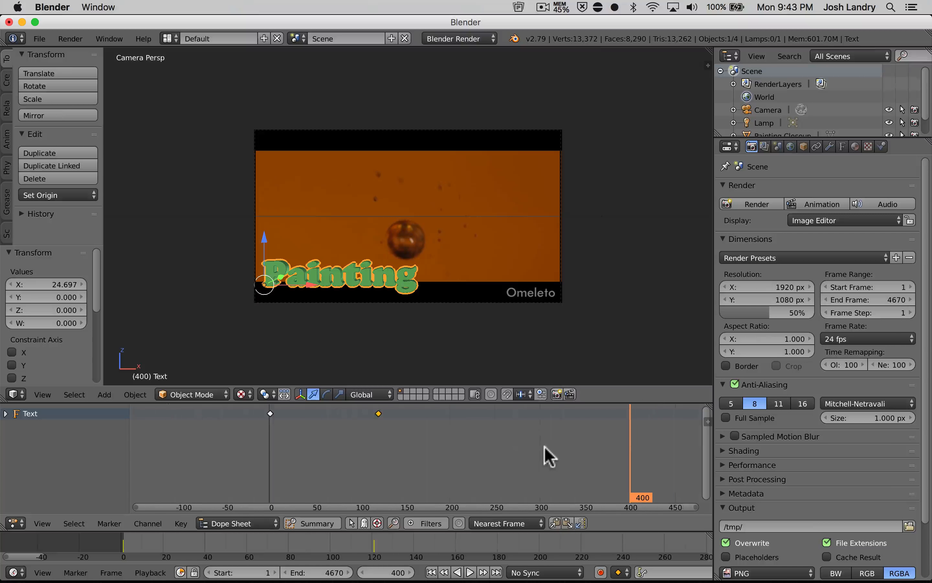
middle_drag(615, 450, 169, 451)
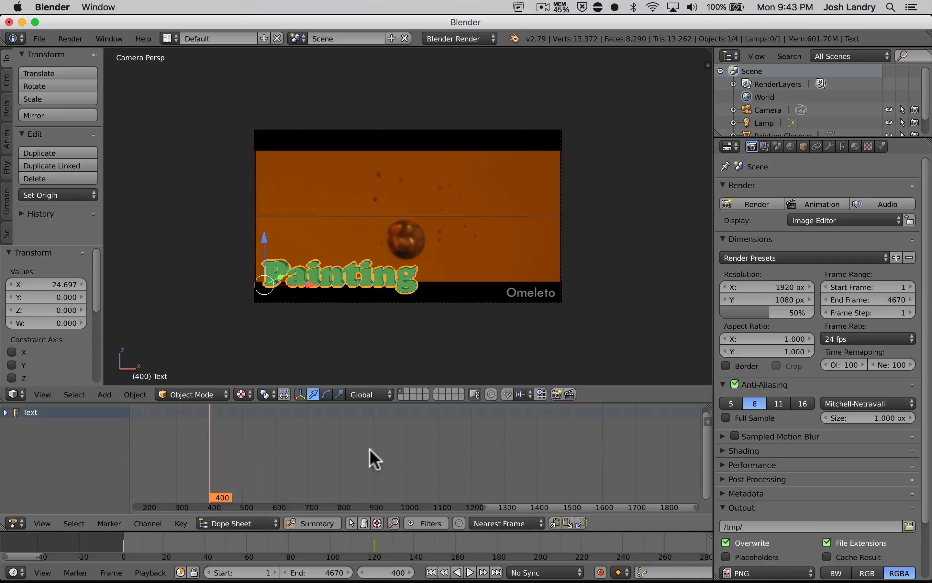
scroll(381, 452, down, 18)
drag(483, 448, 504, 447)
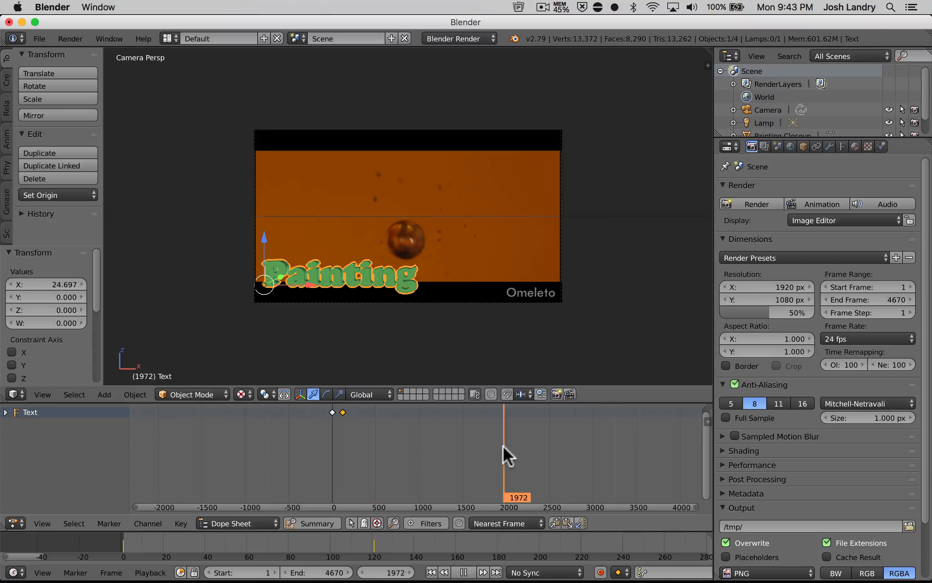
View the scene outside the camera, select the Painting Closeup plane, and scrub to frame 1607 to check its video.
middle_drag(440, 317, 441, 387)
key(alt+a)
drag(591, 439, 453, 456)
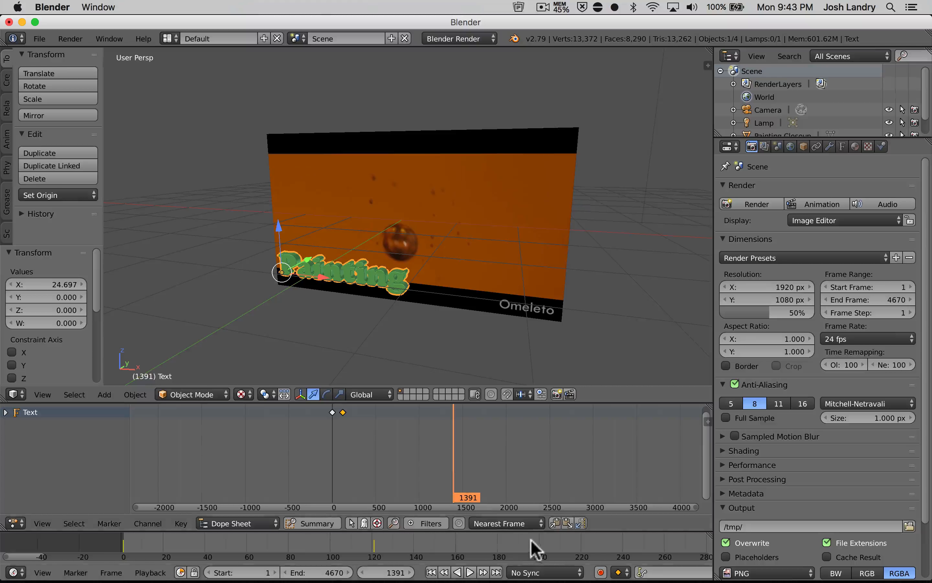
drag(533, 541, 535, 539)
right_click(460, 239)
mouse_move(518, 463)
mouse_down()
mouse_move(529, 466)
mouse_move(472, 452)
mouse_up()
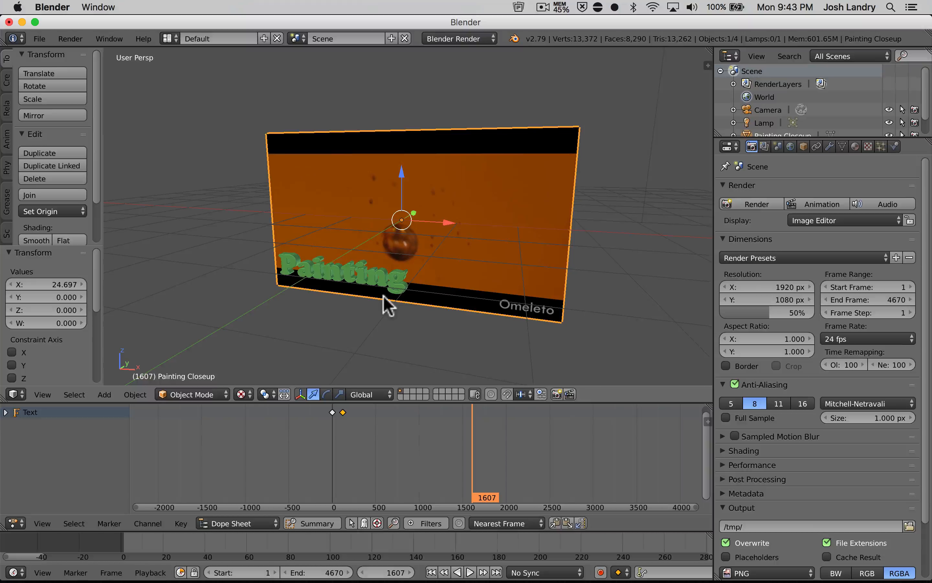
Switch the viewport to Material shading and scrub back to frame 1406 to preview the video plane.
key(z)
click(315, 261)
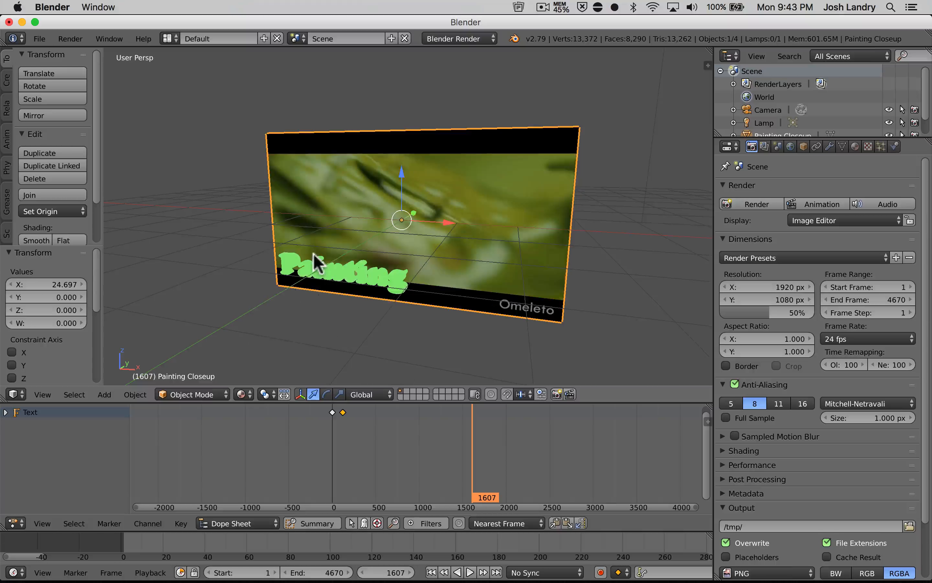
drag(480, 459, 455, 452)
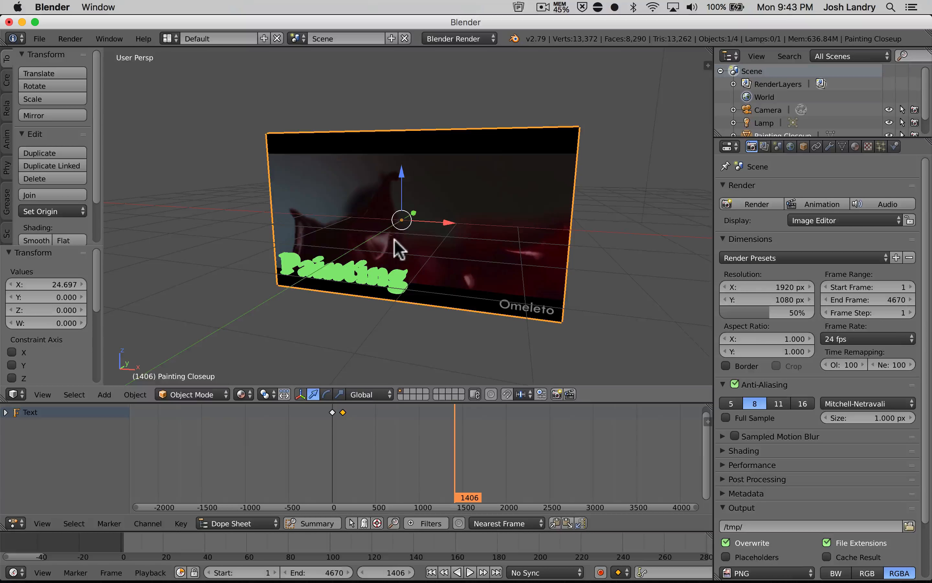
Switch the viewport to Texture shading and scrub between frames 1019 and 1771 to compare how the video plane updates.
mouse_move(407, 227)
middle_down()
mouse_move(395, 239)
mouse_move(381, 214)
middle_up()
key(z)
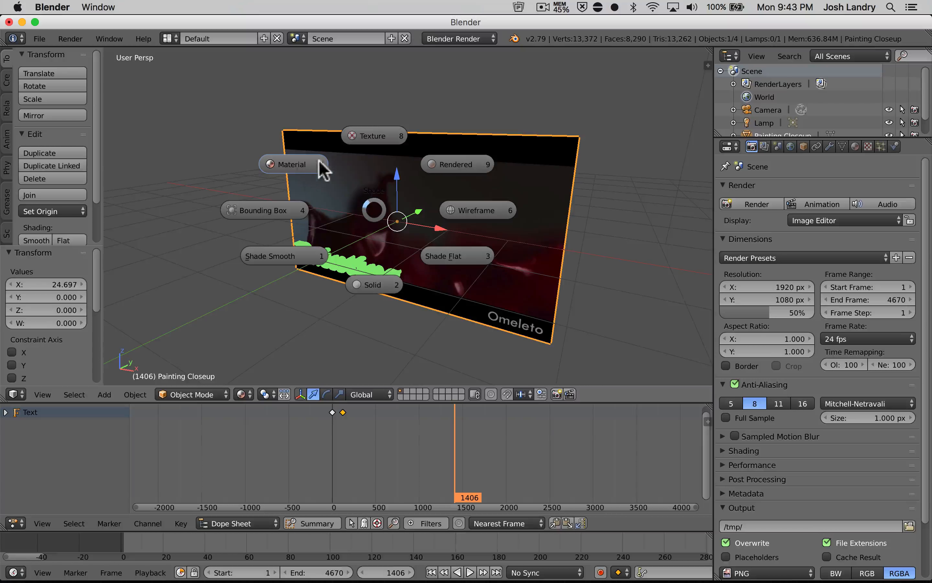
click(366, 143)
click(421, 443)
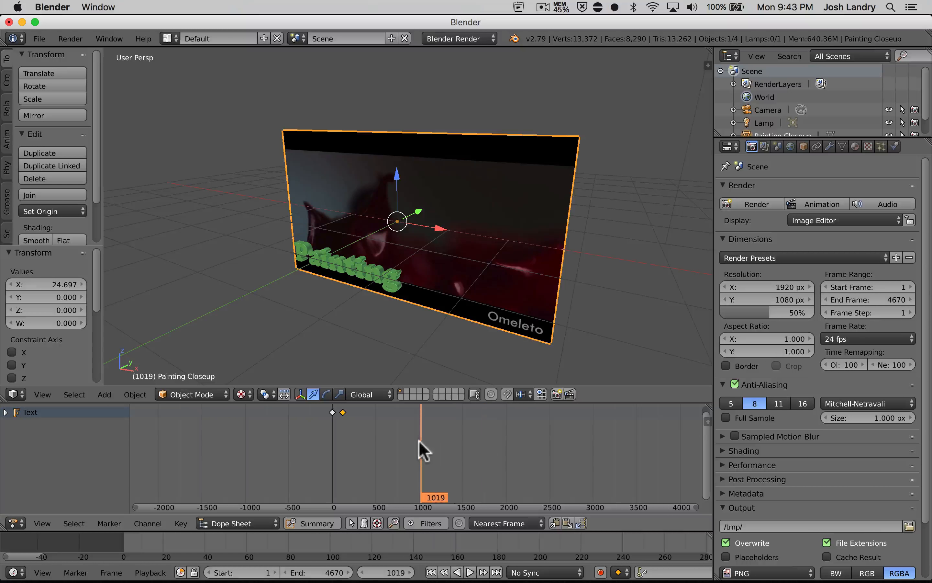
drag(419, 440, 486, 443)
Return the viewport to Material shading and scrub from frame 989 to frame 1503 to preview the video.
key(z)
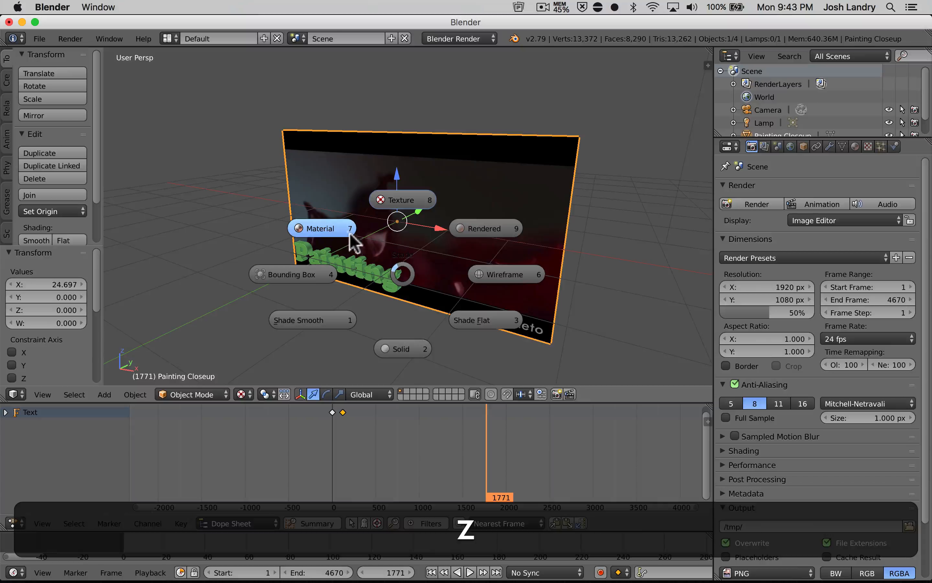
click(349, 234)
click(417, 443)
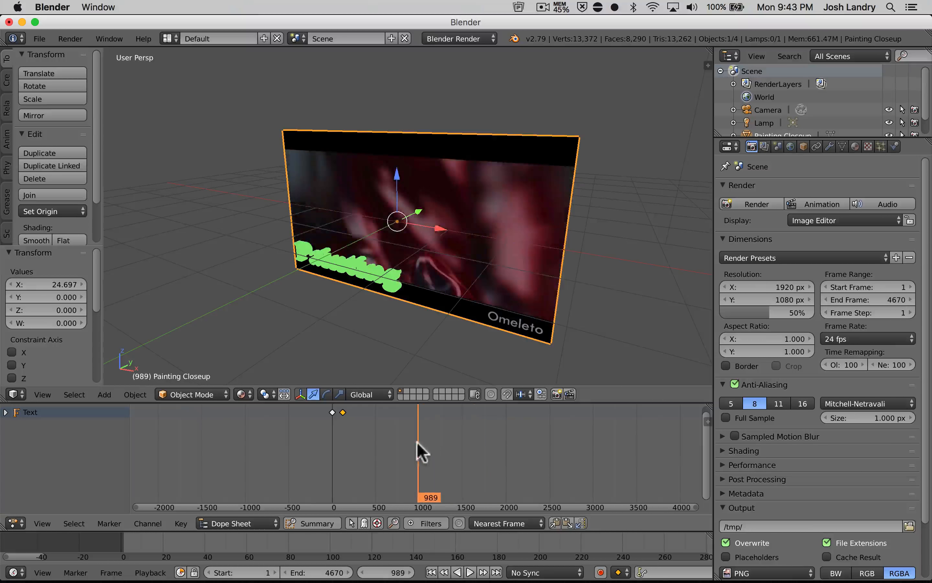
drag(418, 443, 463, 444)
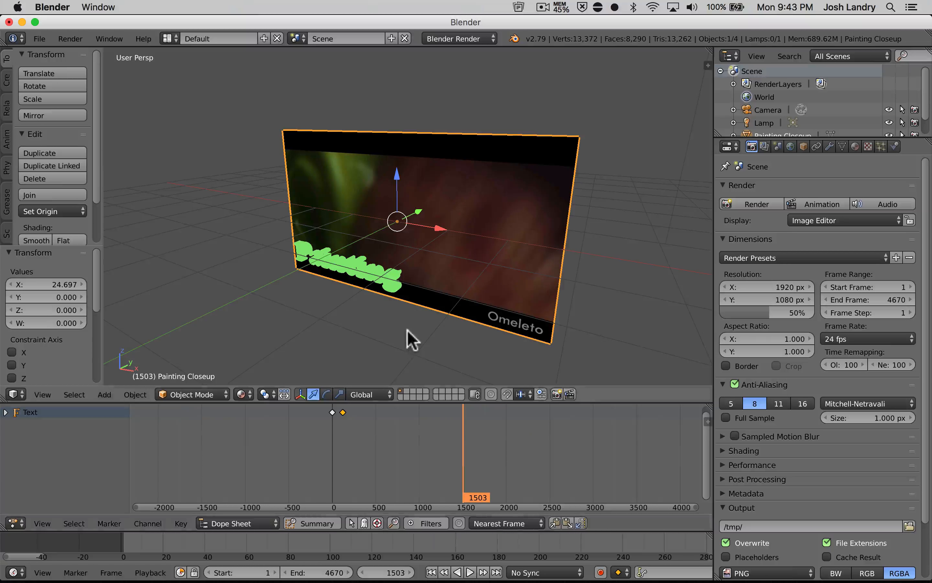
Return to the camera view and scrub back to frame 810 to preview the title over the video.
key(KP_0)
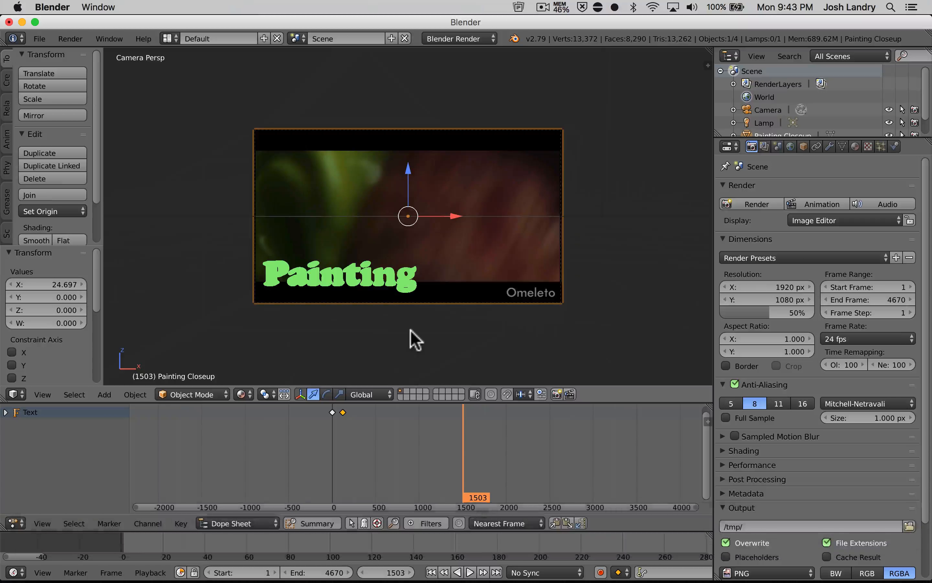
scroll(415, 339, up, 2)
scroll(416, 340, down, 1)
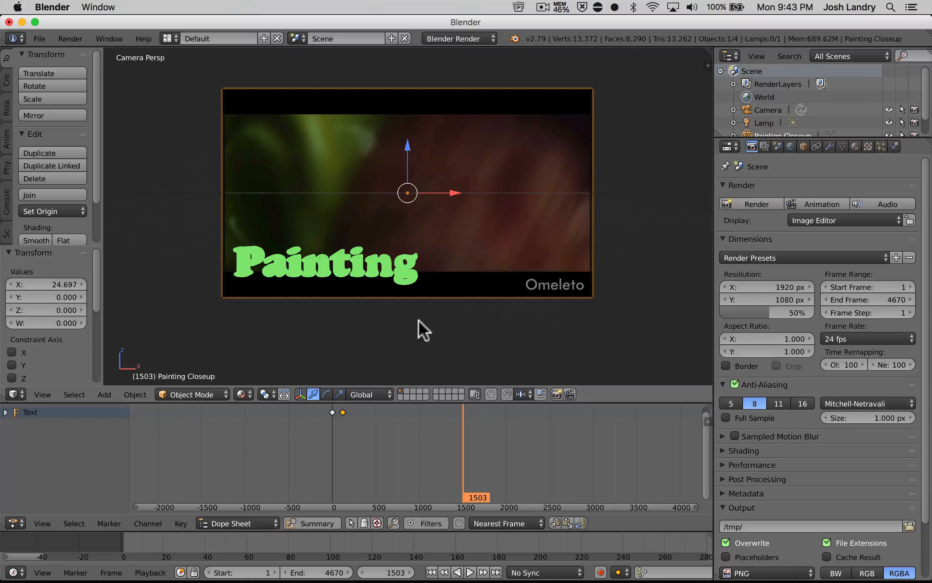
drag(470, 423, 417, 420)
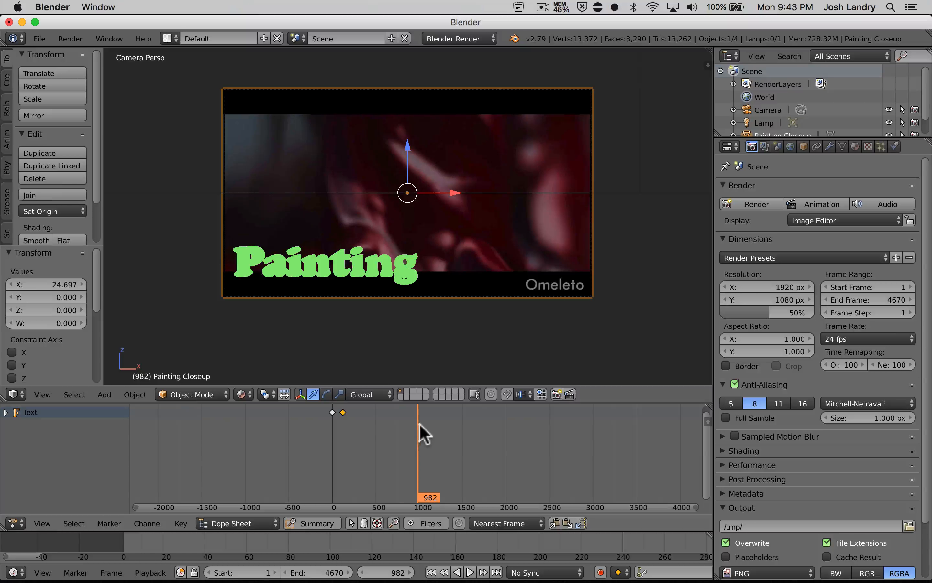
mouse_move(415, 428)
mouse_down()
mouse_move(438, 431)
mouse_move(405, 427)
mouse_up()
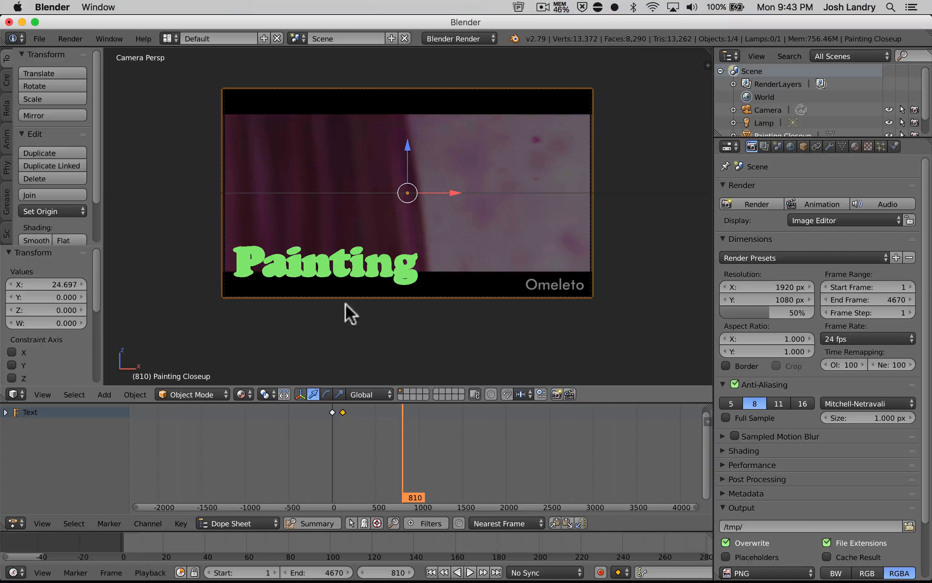
Turn off Shadeless on the "Painting" text's material and inspect its shading relative to the lamp from outside the camera.
right_click(344, 269)
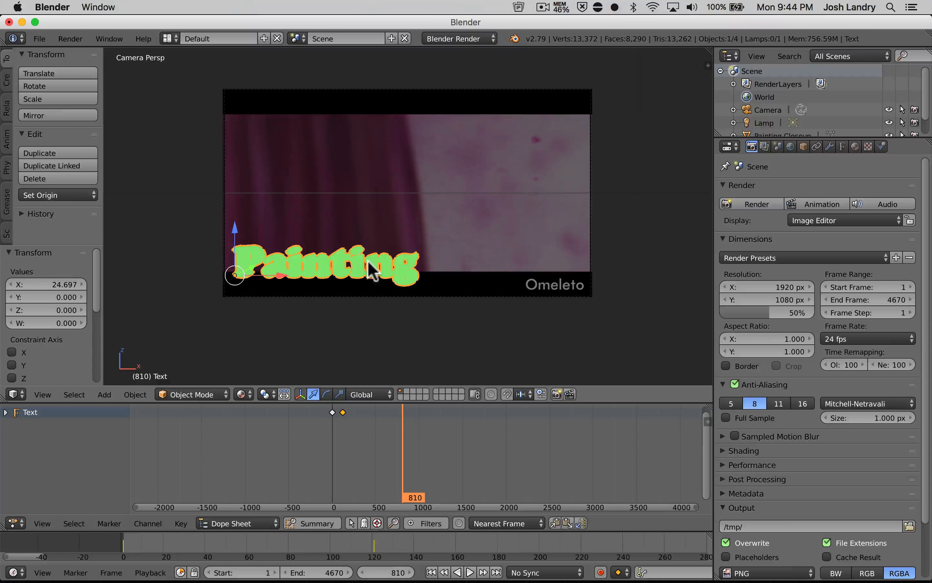
click(856, 146)
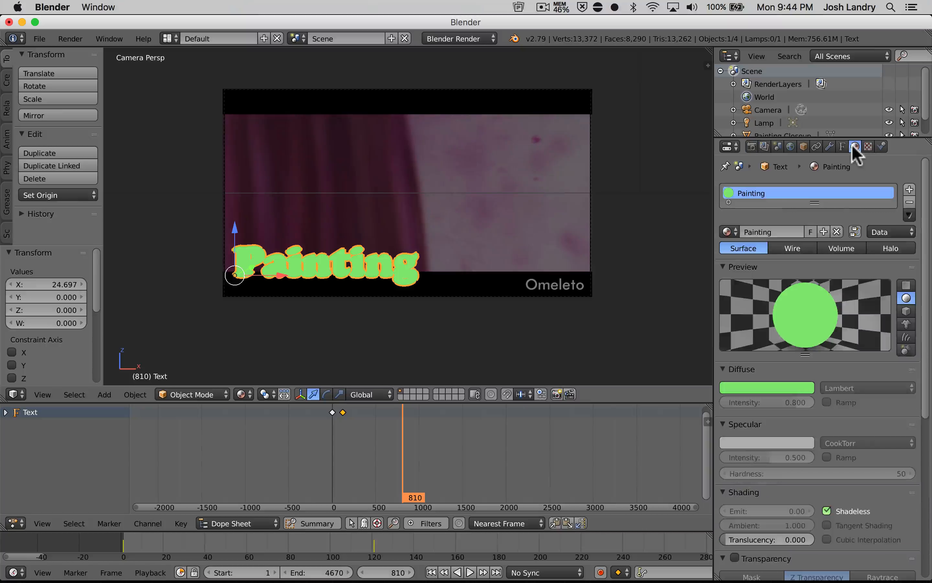
scroll(829, 385, down, 2)
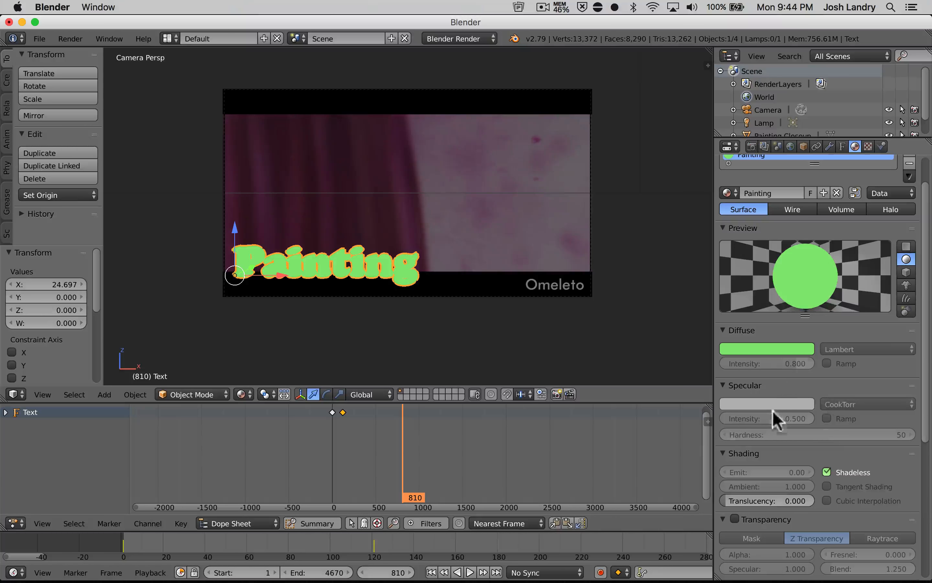
click(827, 473)
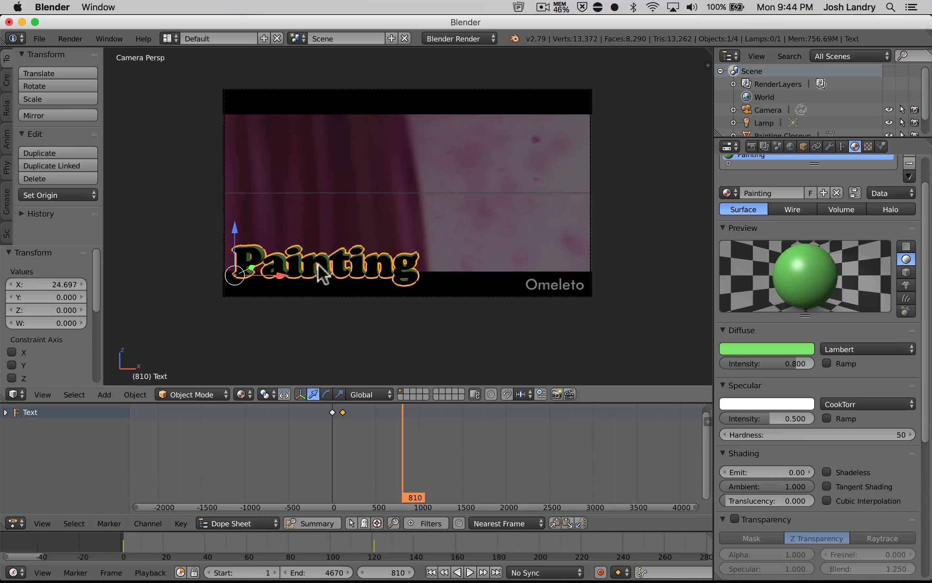
mouse_move(401, 254)
middle_down()
mouse_move(368, 274)
mouse_move(426, 253)
middle_up()
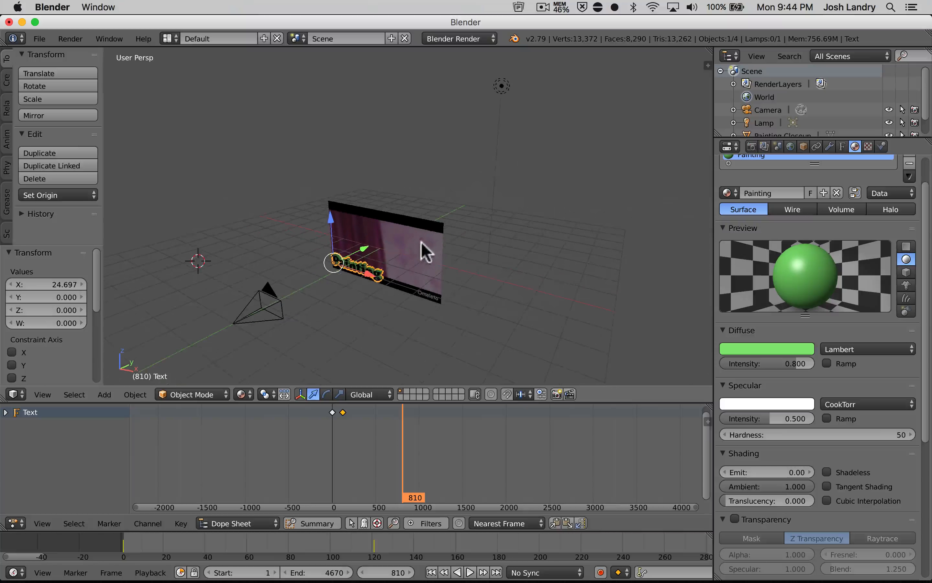
Select the lamp and move it closer to the video plane, finishing with a shift of about 1.295 along X.
right_click(503, 91)
mouse_move(497, 102)
middle_down()
mouse_move(495, 176)
mouse_move(508, 109)
mouse_move(515, 200)
mouse_move(518, 110)
middle_up()
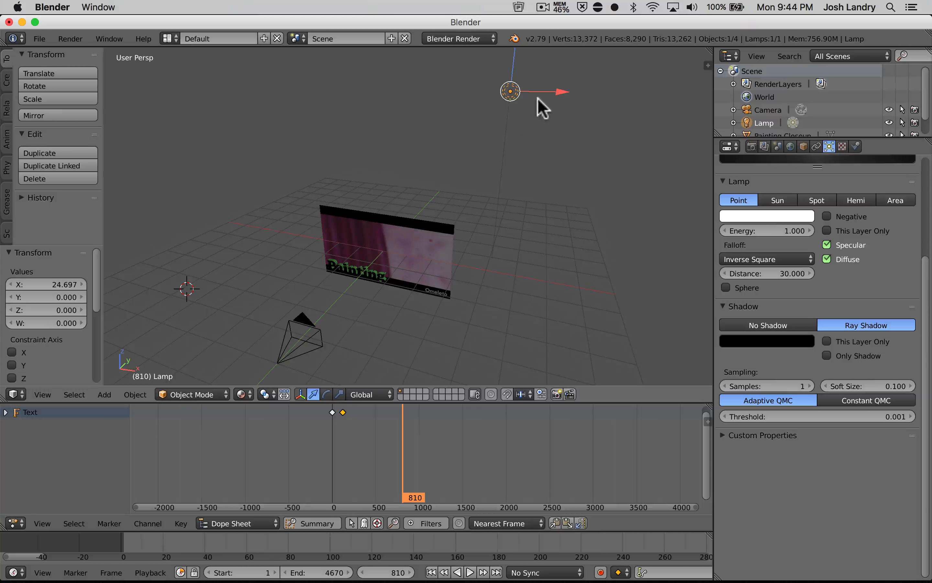
drag(561, 100, 323, 79)
middle_drag(325, 82, 214, 129)
mouse_move(208, 124)
mouse_down()
mouse_move(304, 188)
mouse_move(366, 246)
mouse_move(374, 274)
mouse_move(473, 247)
mouse_up()
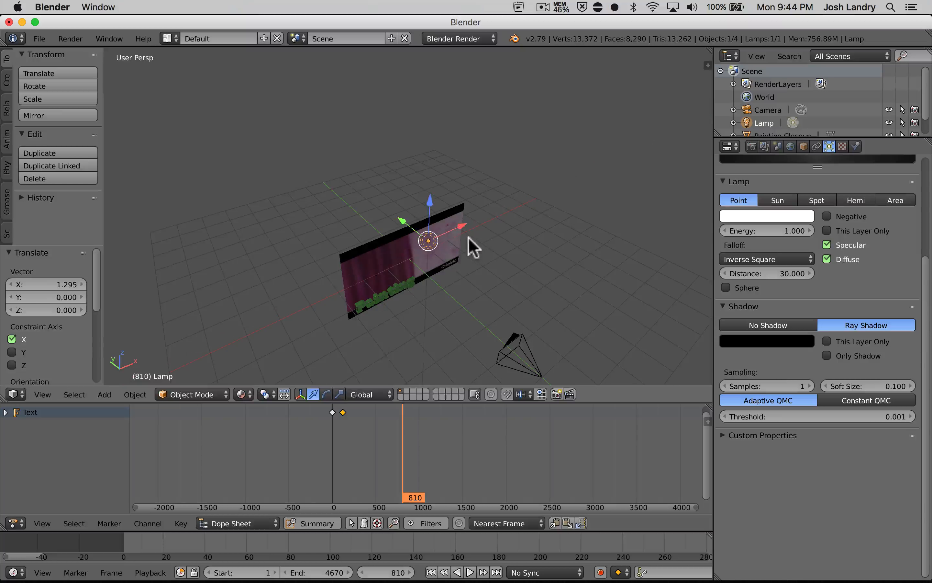
Lower the lamp to just above the "Painting" title, finishing with a move of about -1.783 along Z.
drag(430, 208, 431, 304)
middle_drag(383, 281, 346, 261)
mouse_move(233, 81)
mouse_down()
mouse_move(306, 83)
mouse_move(356, 102)
mouse_up()
middle_drag(357, 102, 358, 137)
drag(262, 100, 264, 176)
middle_drag(369, 263, 359, 248)
scroll(359, 247, up, 3)
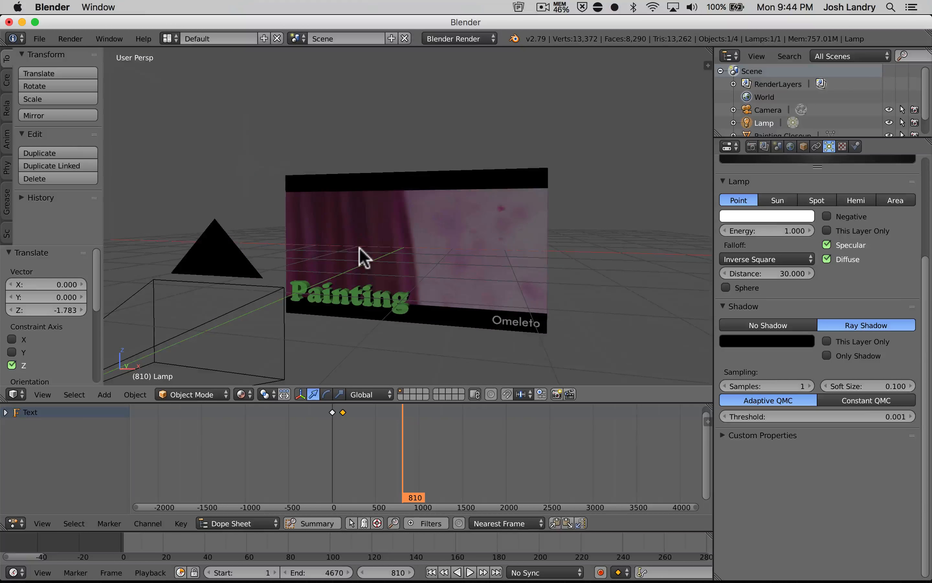
Move the lamp along negative X to beyond the title side of the video plane and raise it about 0.276 along Z.
scroll(359, 247, down, 1)
middle_drag(245, 158, 289, 216)
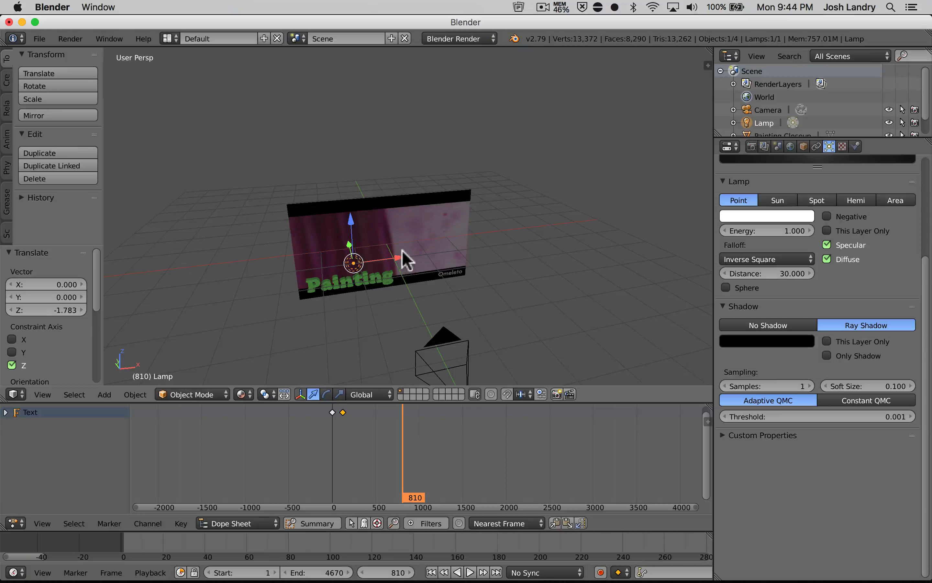
mouse_move(403, 265)
mouse_down()
mouse_move(313, 265)
mouse_move(278, 279)
mouse_move(270, 224)
mouse_move(304, 244)
mouse_move(458, 242)
mouse_move(681, 221)
mouse_move(212, 214)
mouse_move(220, 227)
mouse_up()
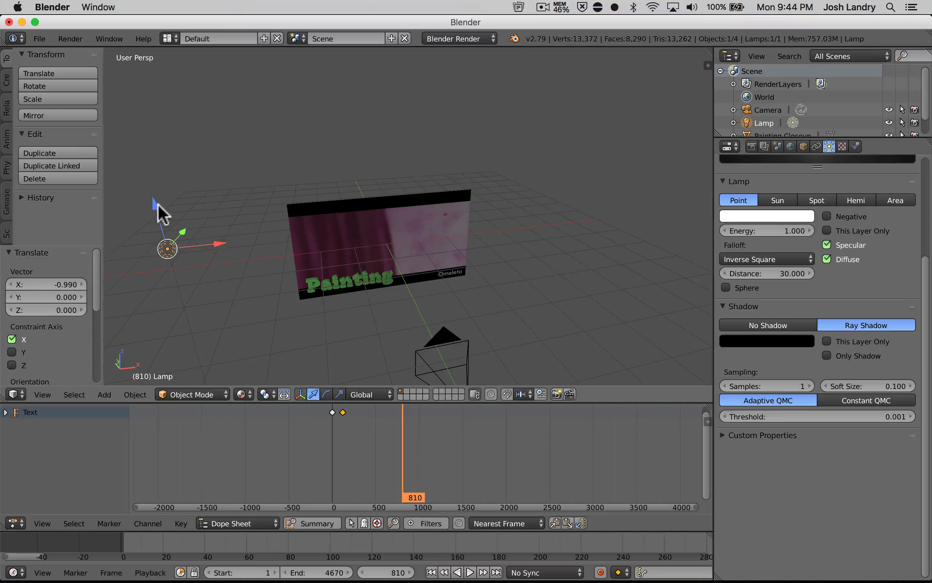
mouse_move(158, 204)
mouse_down()
mouse_move(161, 191)
mouse_move(173, 201)
mouse_up()
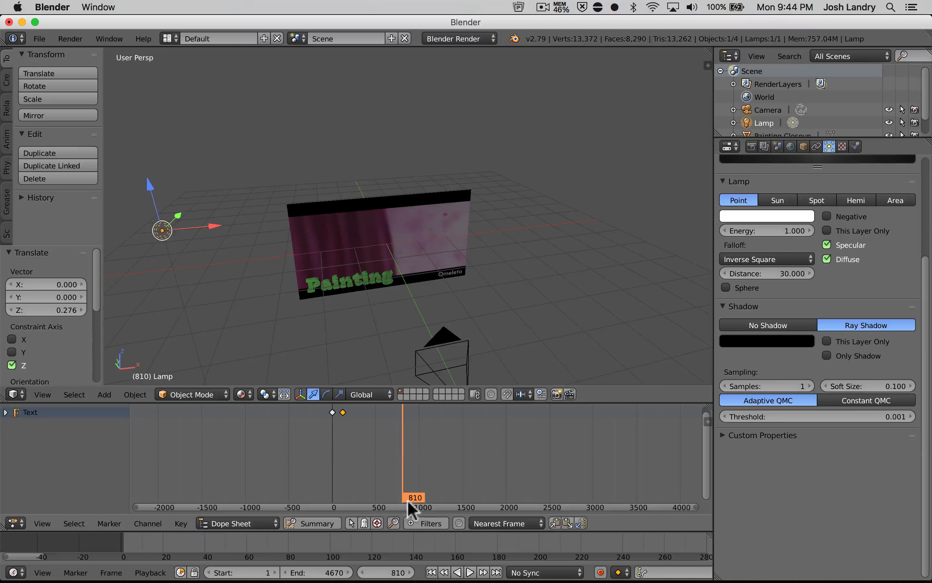
Go to frame 1 and insert a LocRotScale keyframe for the lamp.
scroll(355, 468, up, 6)
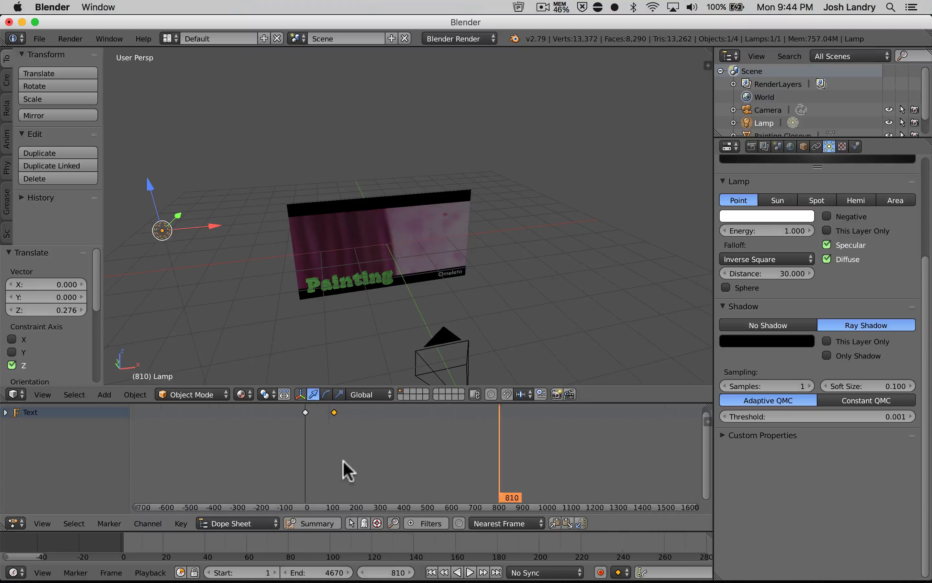
click(431, 572)
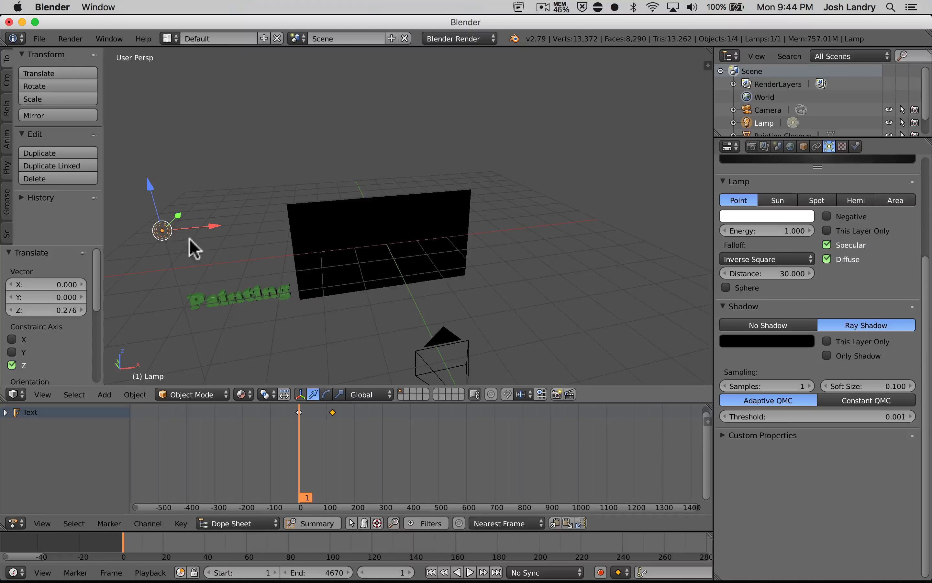
key(i)
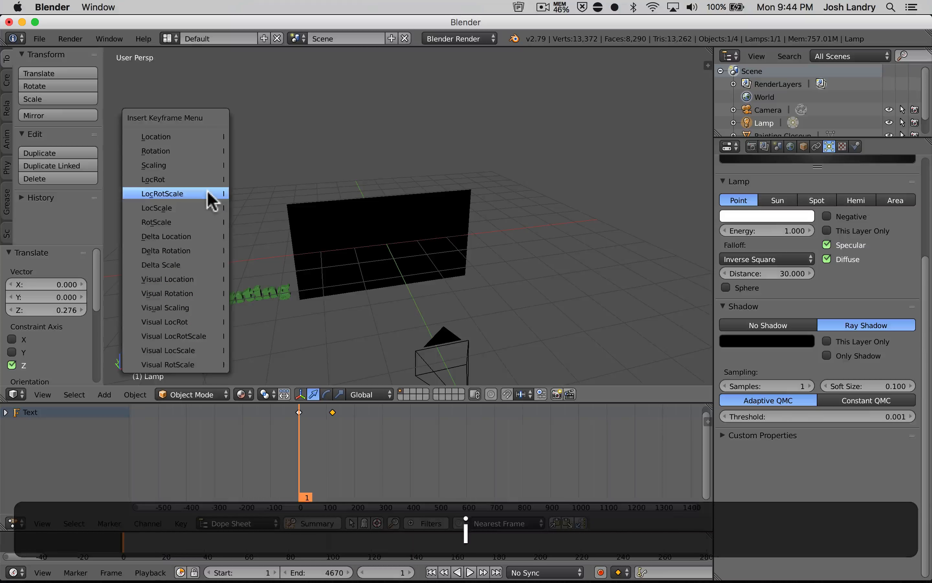
click(214, 197)
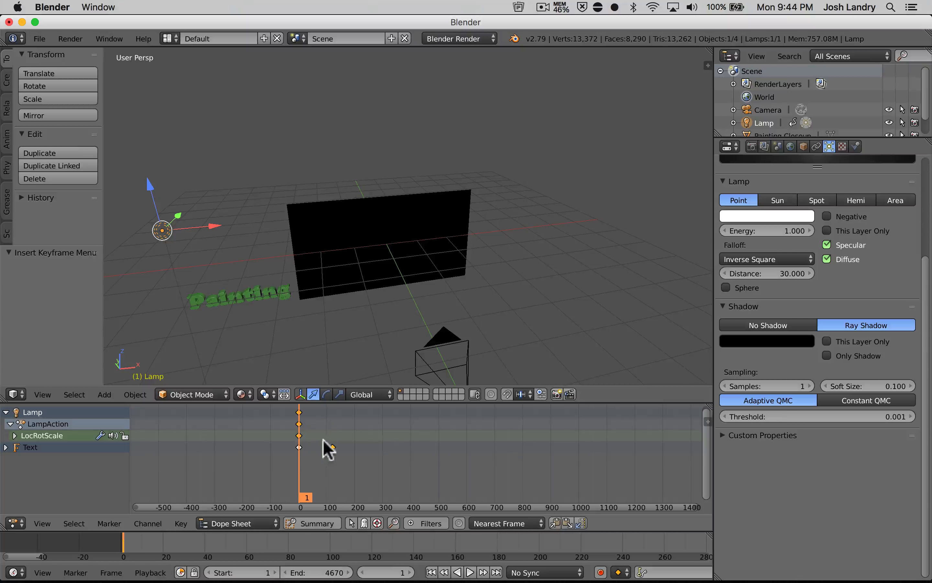
At frame 300, move the lamp about 7.871 along X past the plane's other side and insert a LocRotScale keyframe.
drag(333, 426, 383, 428)
key(g)
key(x)
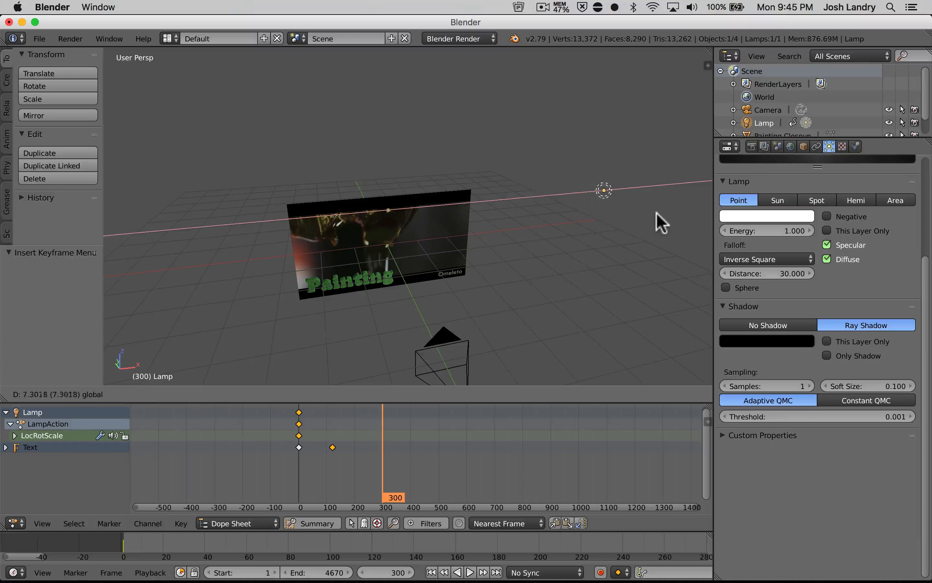
click(681, 220)
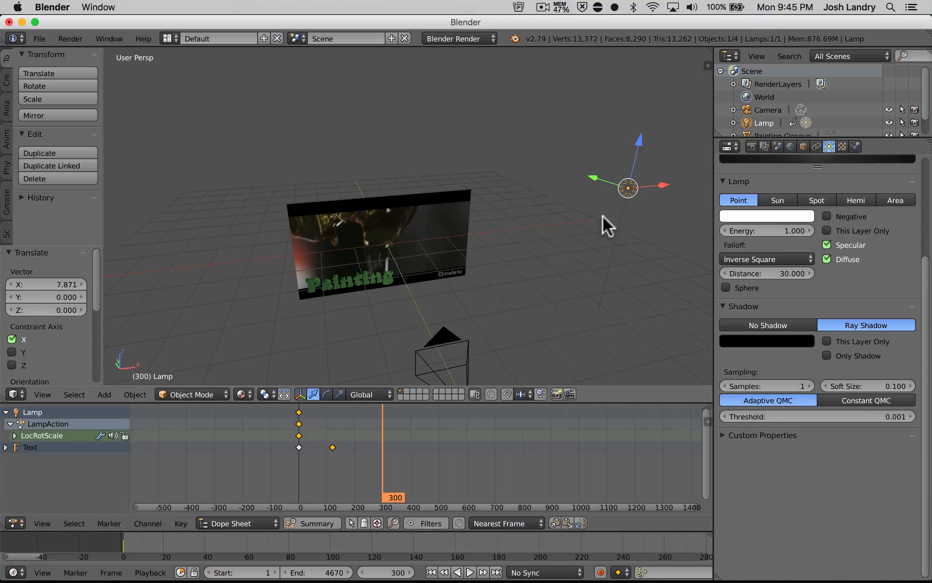
key(i)
click(571, 218)
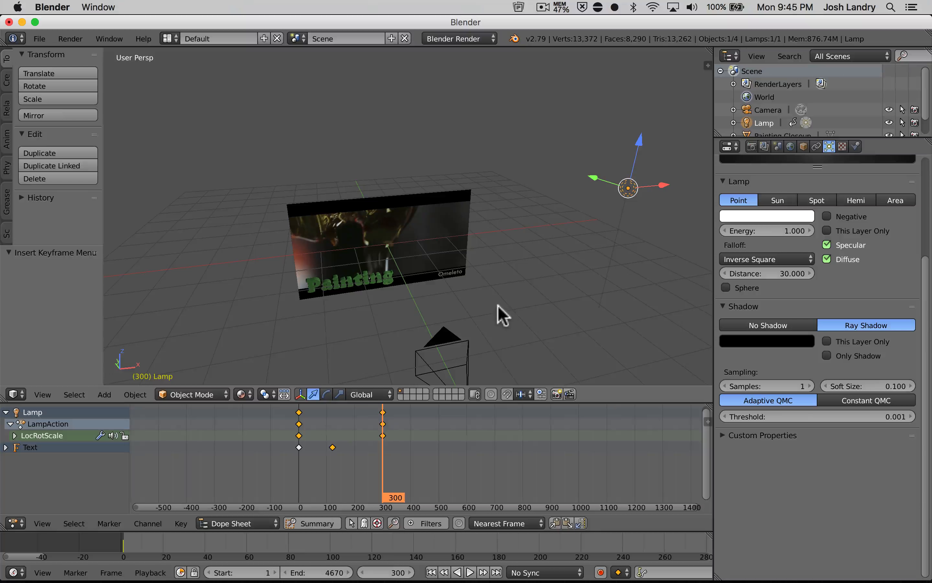
Play the animation from frame 1 in camera view, examine the light moving across the "Painting" title up close, and stop playback.
key(0)
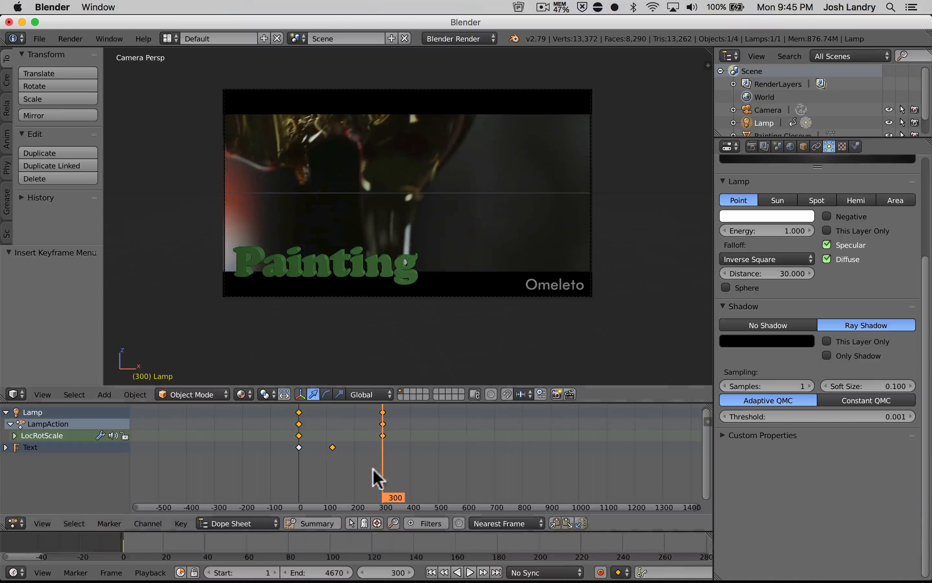
click(431, 572)
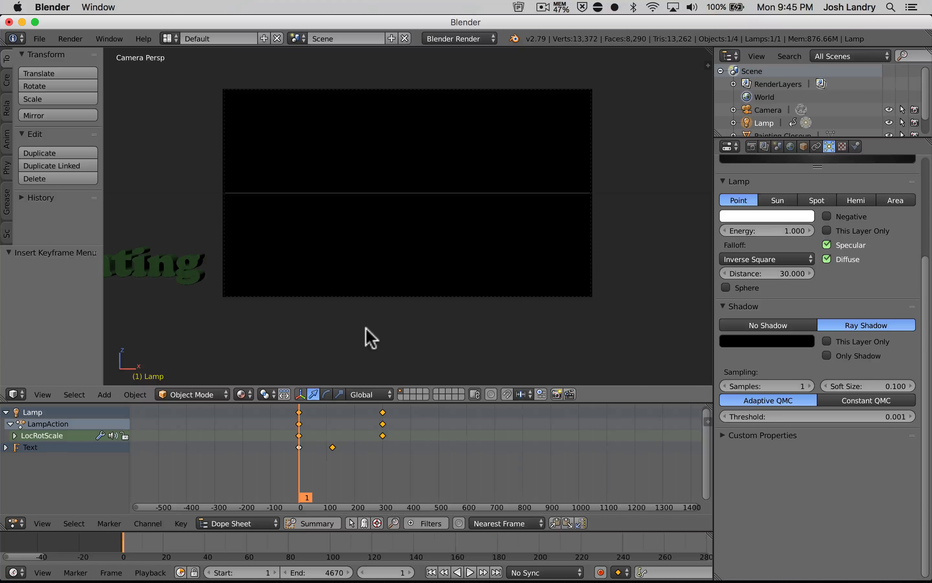
key(alt+a)
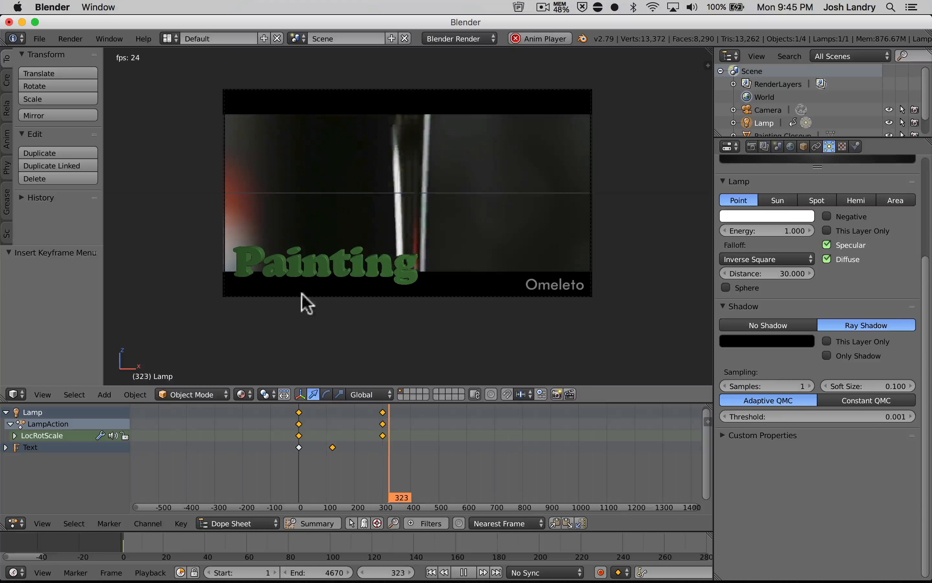
scroll(283, 289, up, 3)
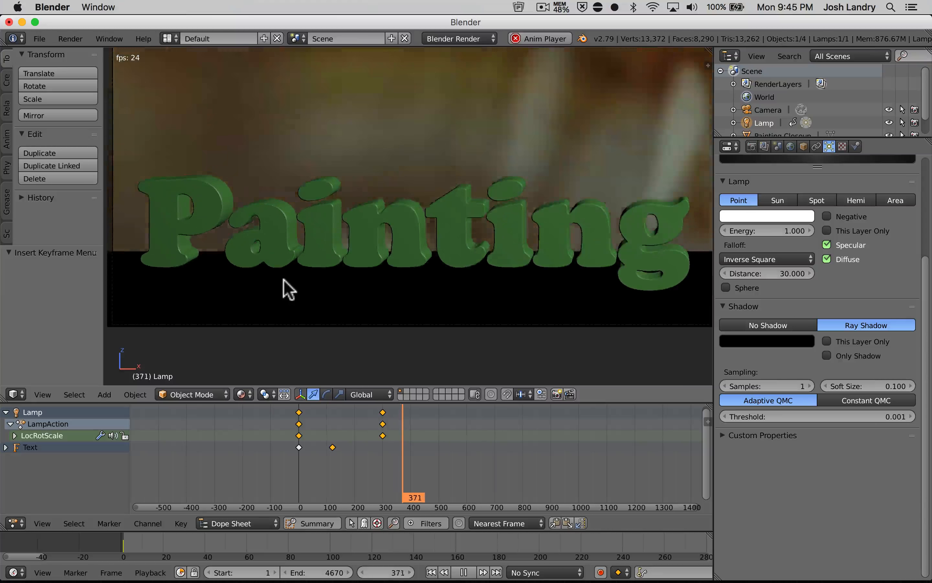
scroll(300, 287, up, 2)
click(317, 418)
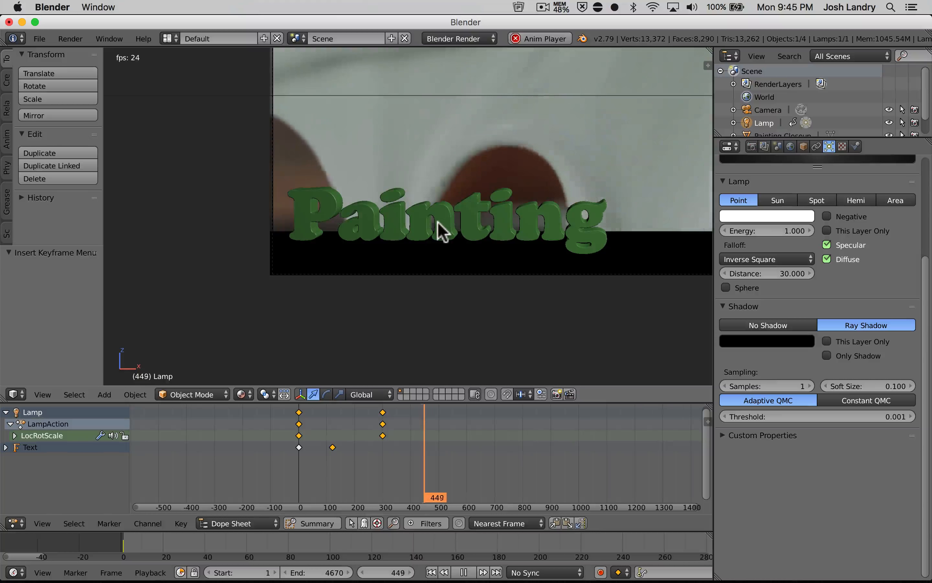
key(Escape)
scroll(431, 235, down, 2)
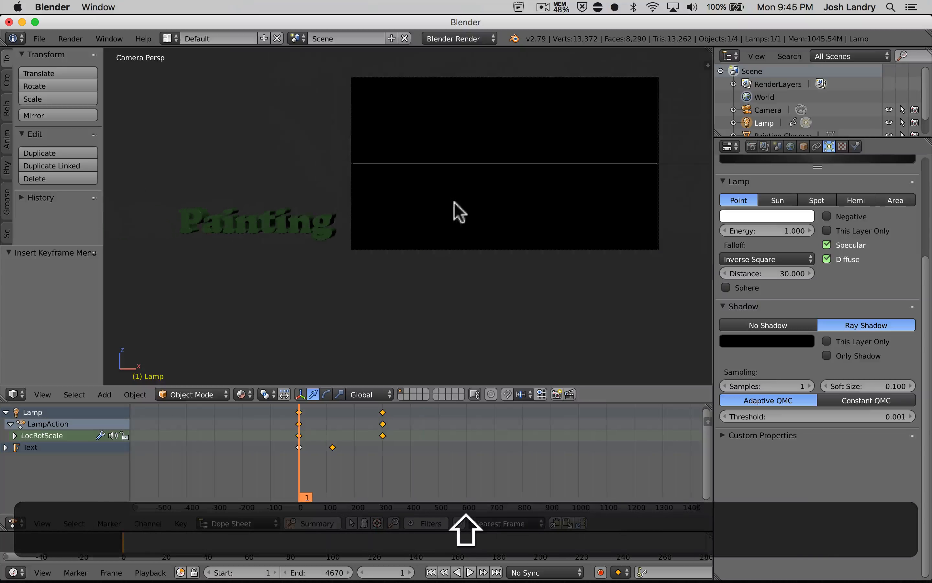
shift+middle_drag(455, 202, 361, 245)
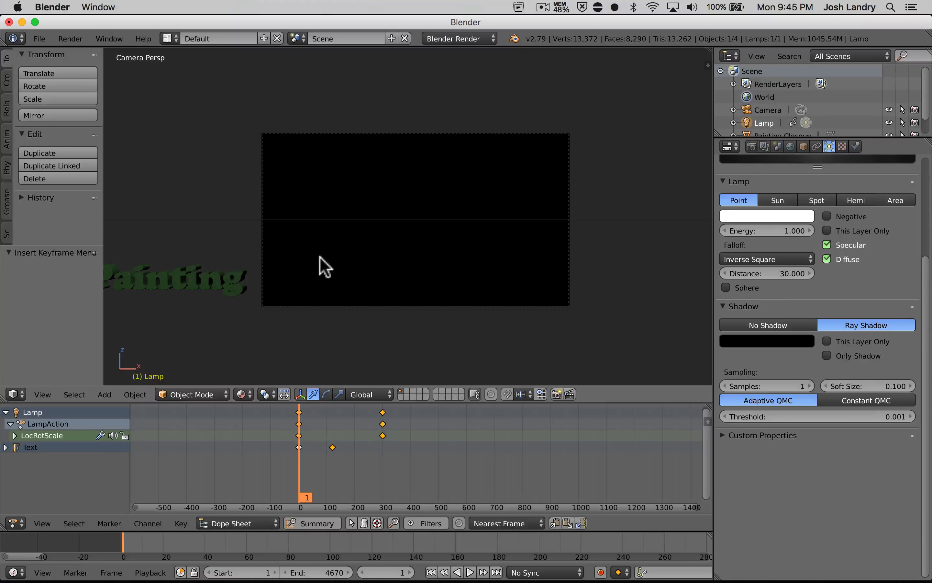